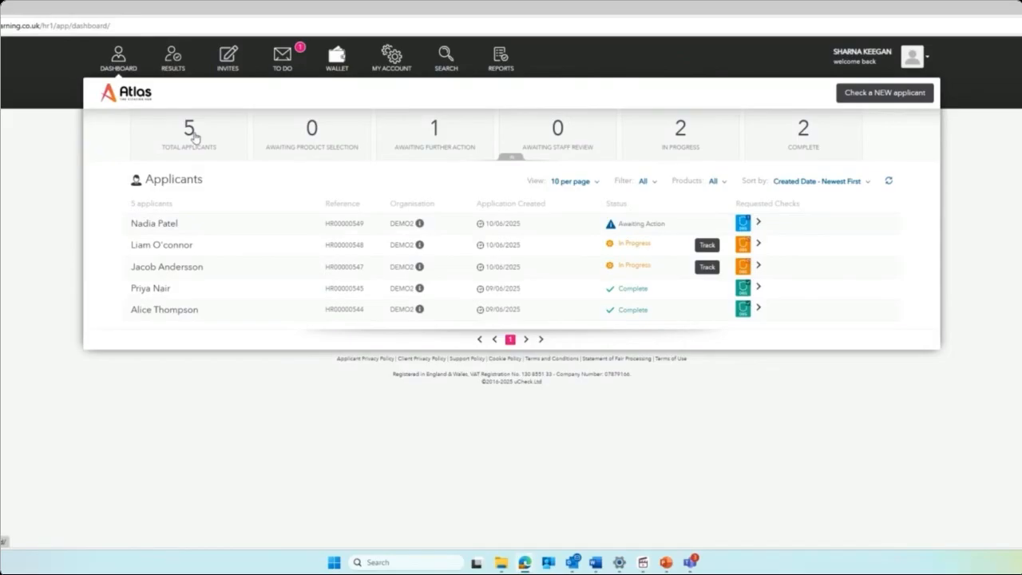
{"action": "left_click", "coordinate": [435, 134]}
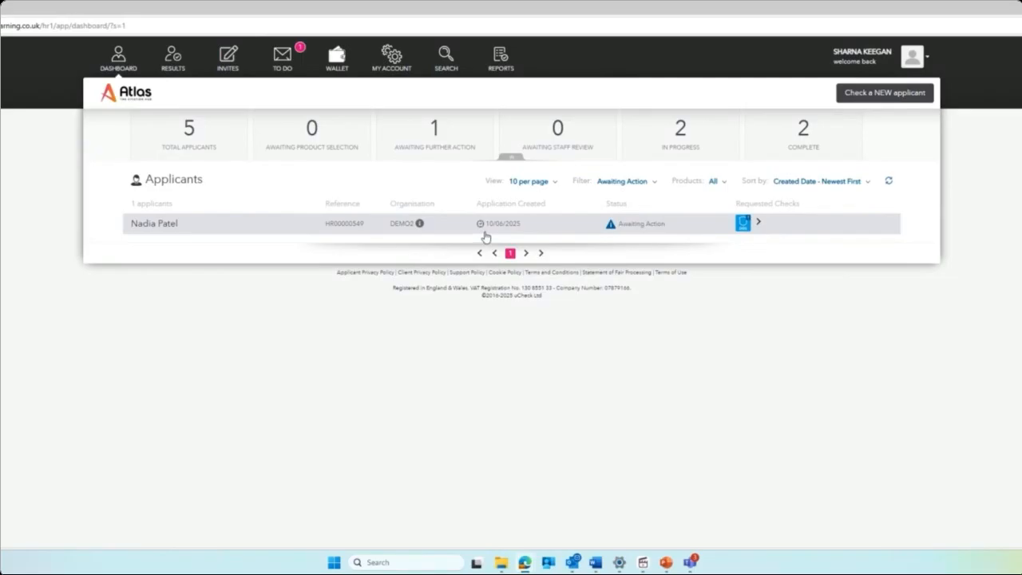
{"action": "left_click", "coordinate": [557, 134]}
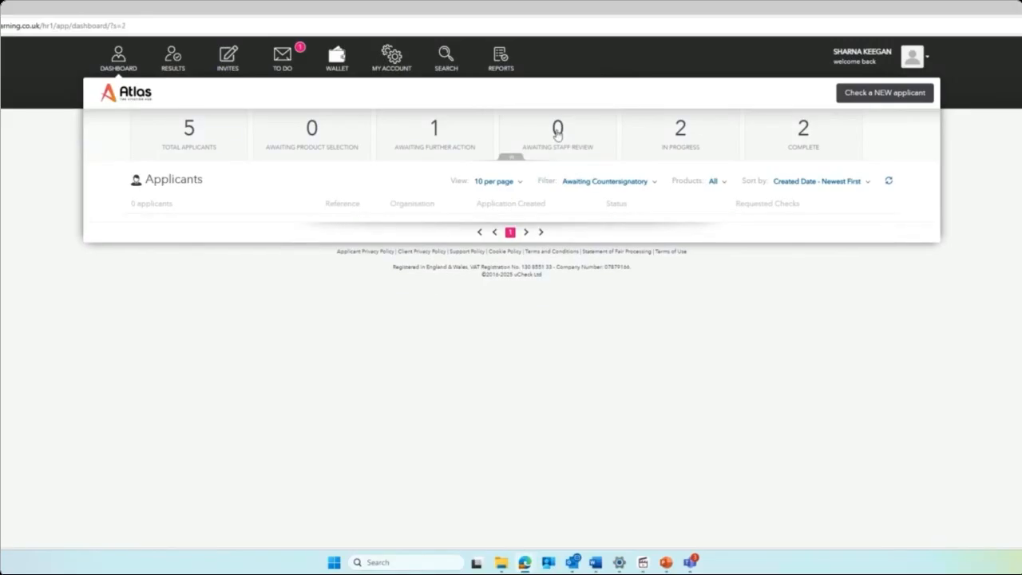
{"action": "left_click", "coordinate": [436, 138]}
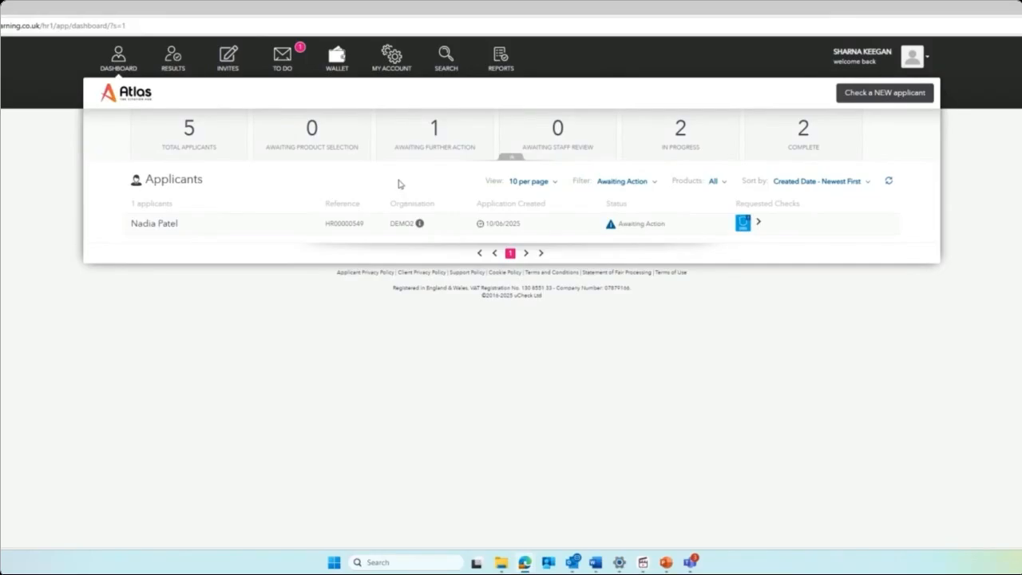
{"action": "left_click", "coordinate": [187, 132]}
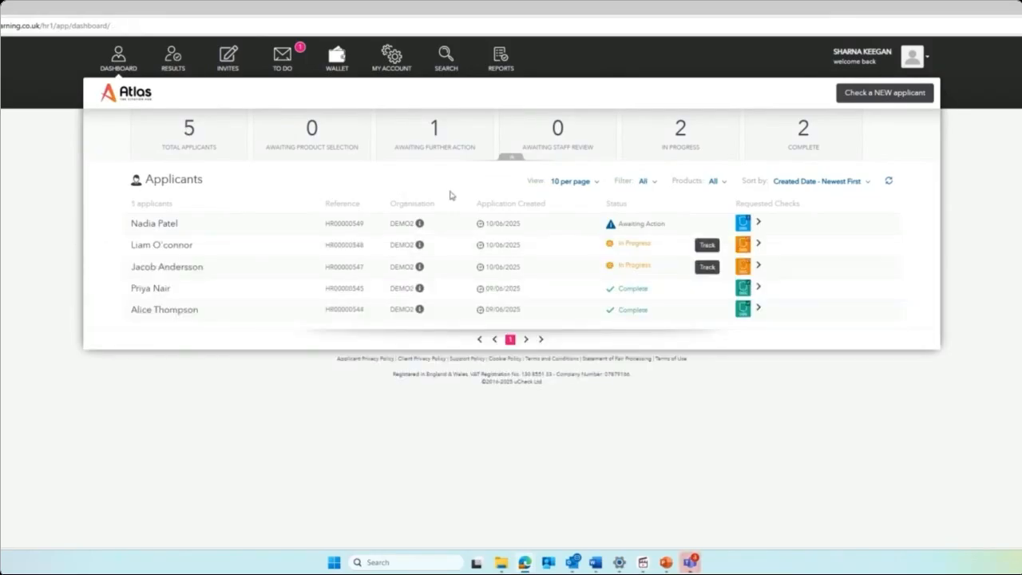
{"action": "left_click", "coordinate": [645, 181]}
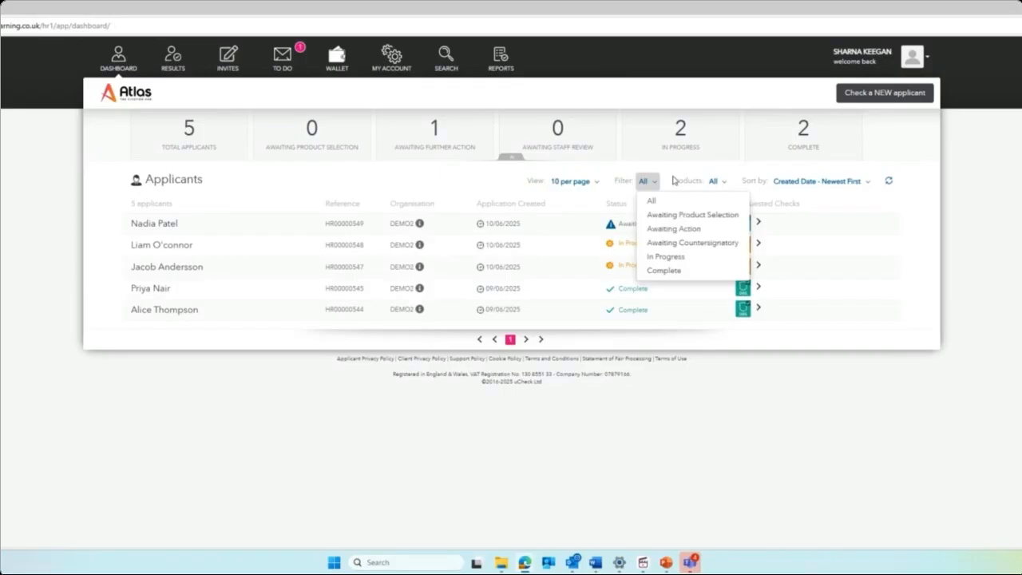
{"action": "left_click", "coordinate": [715, 182]}
{"action": "left_click", "coordinate": [793, 183]}
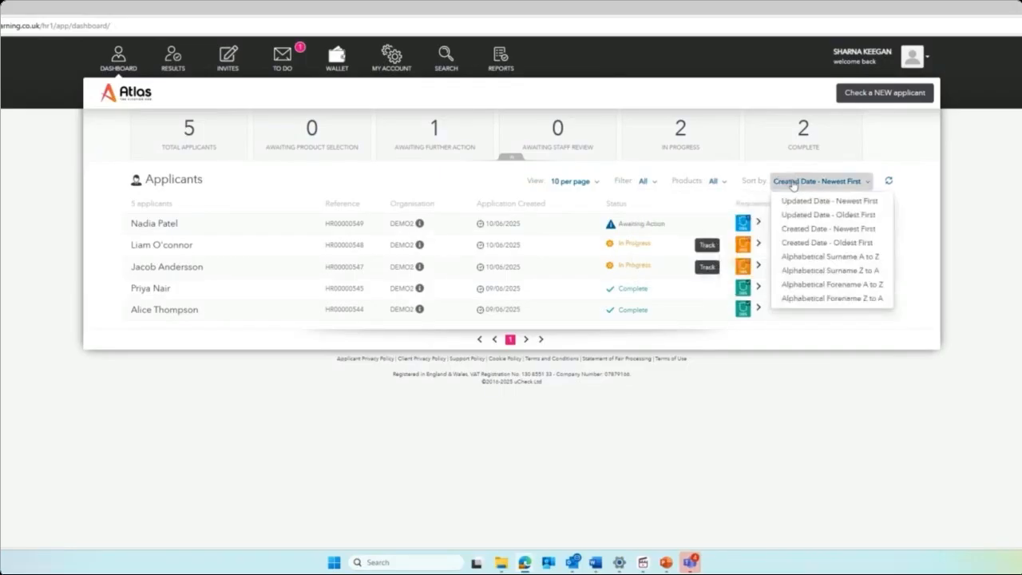
{"action": "left_click", "coordinate": [377, 186]}
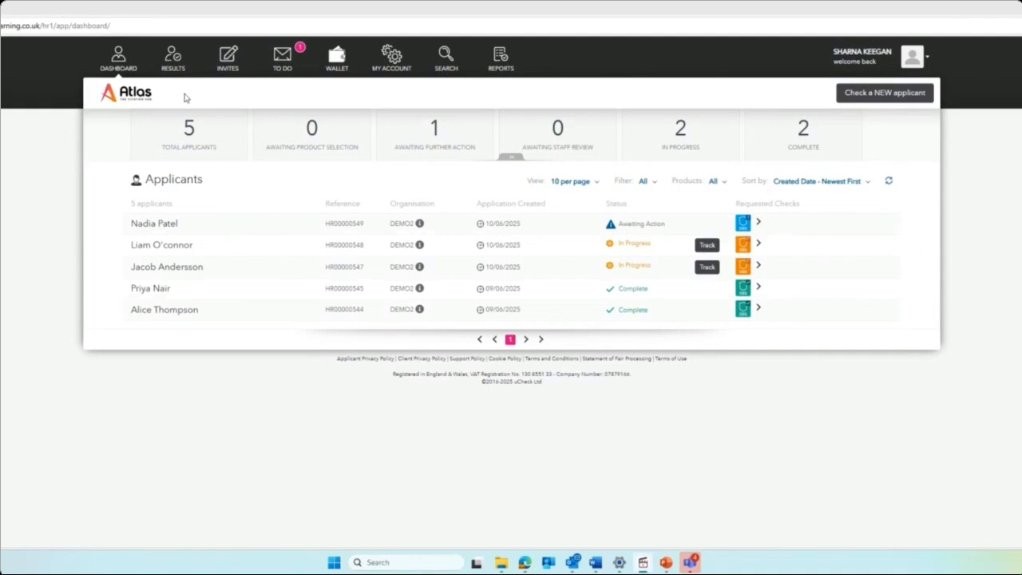
Open the Check a New Applicant form and try the Enhanced DBS check, adding and removing Right to Work.
{"action": "left_click", "coordinate": [889, 94]}
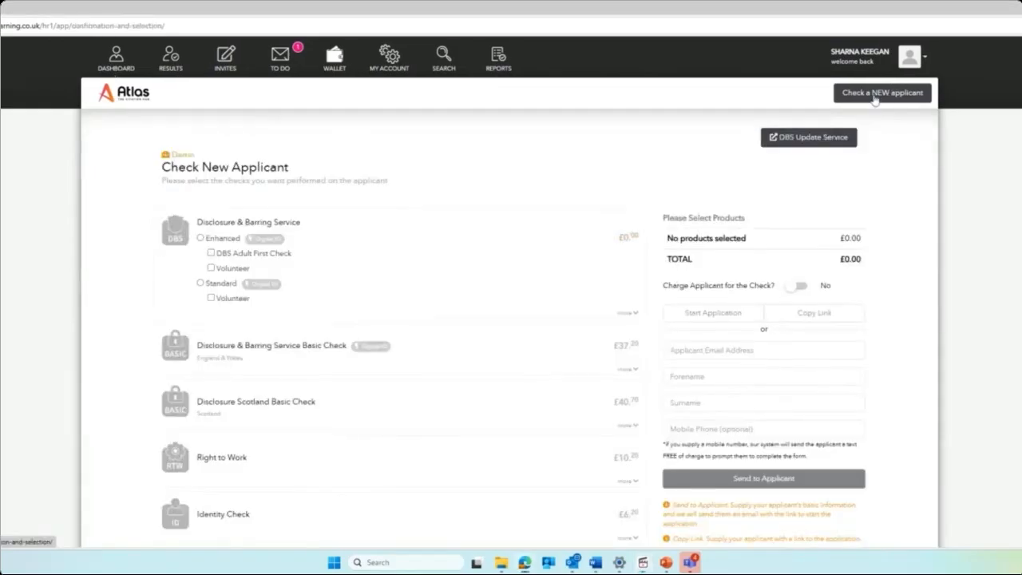
{"action": "scroll", "coordinate": [490, 130], "scroll_direction": "down", "scroll_amount": 2}
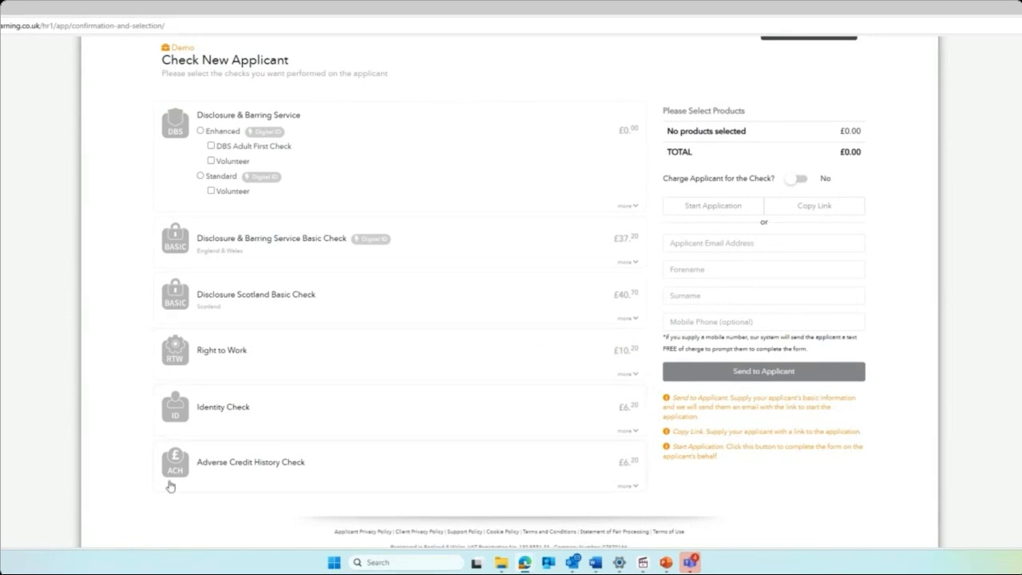
{"action": "left_click", "coordinate": [201, 131]}
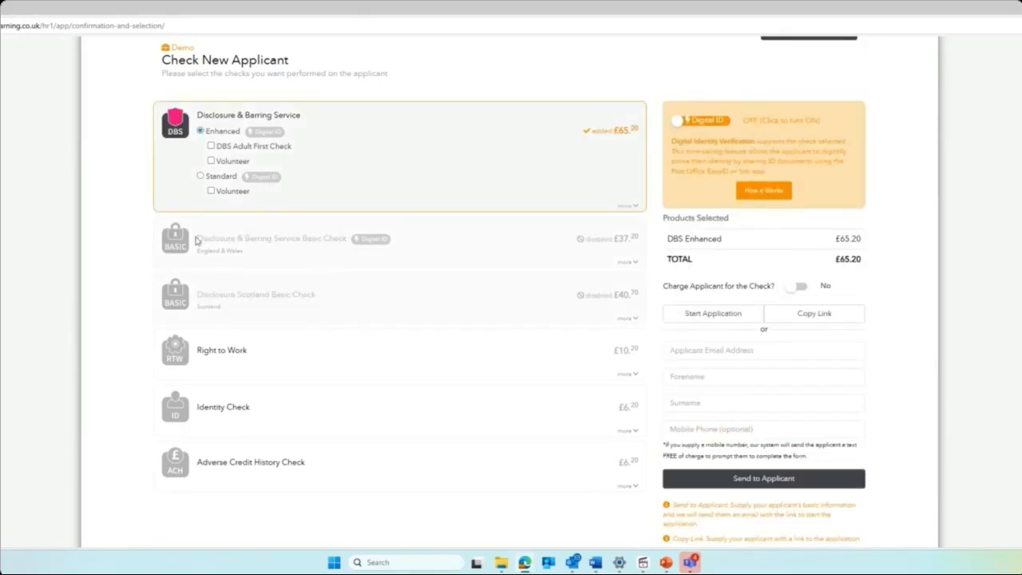
{"action": "left_click", "coordinate": [176, 343]}
{"action": "left_click", "coordinate": [176, 343]}
Switch through the Standard and Basic DBS checks, then clear every product selection.
{"action": "left_click", "coordinate": [209, 175]}
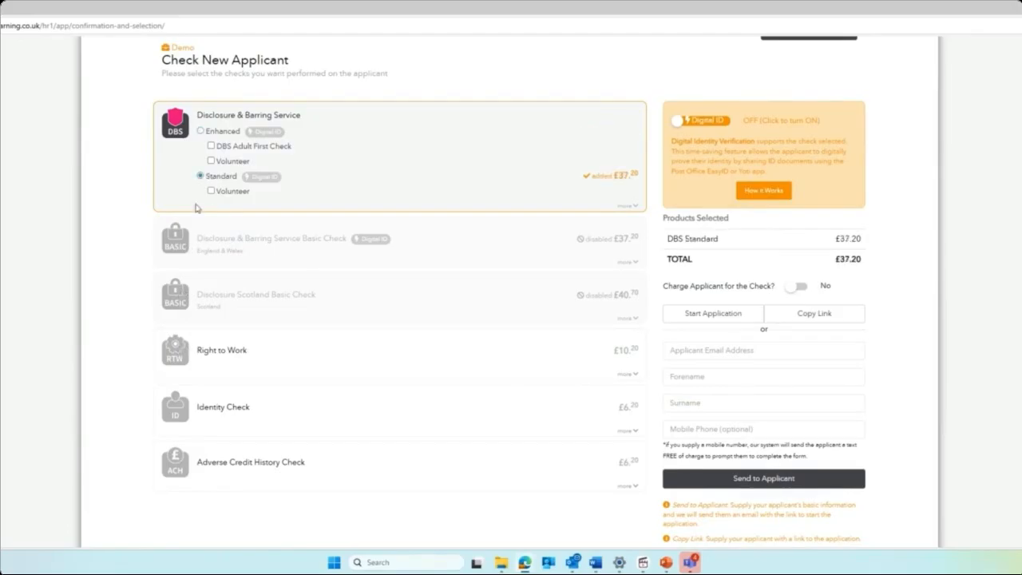
{"action": "left_click", "coordinate": [168, 133]}
{"action": "left_click", "coordinate": [174, 248]}
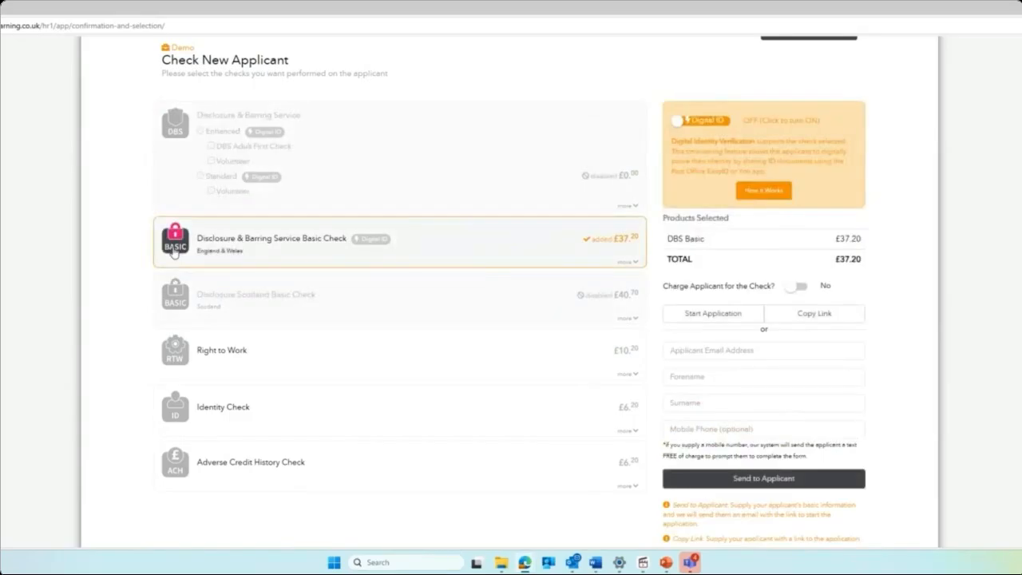
{"action": "left_click", "coordinate": [174, 250]}
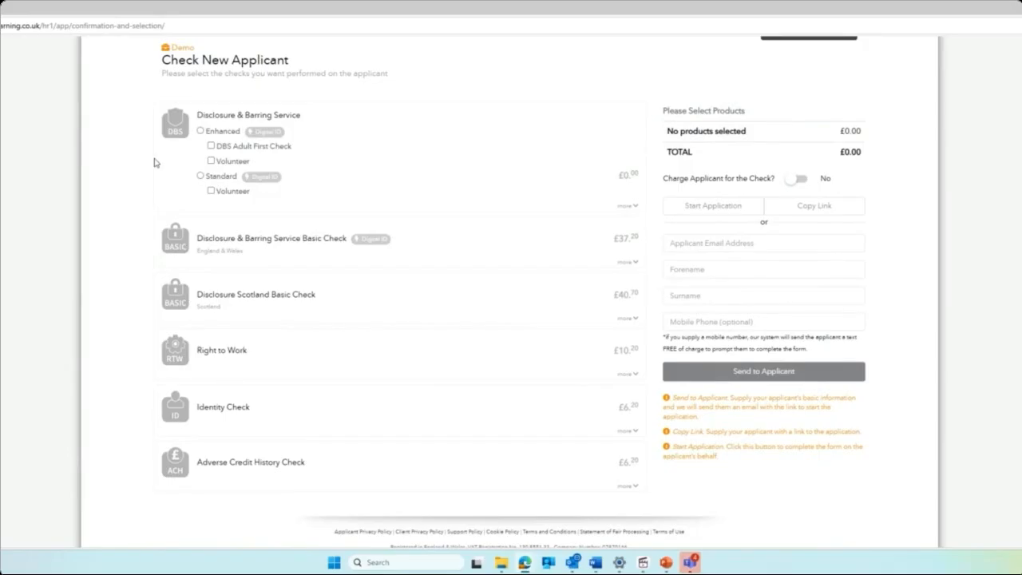
Select the Enhanced DBS check, briefly adding then removing Right to Work and Identity Check.
{"action": "left_click", "coordinate": [169, 132]}
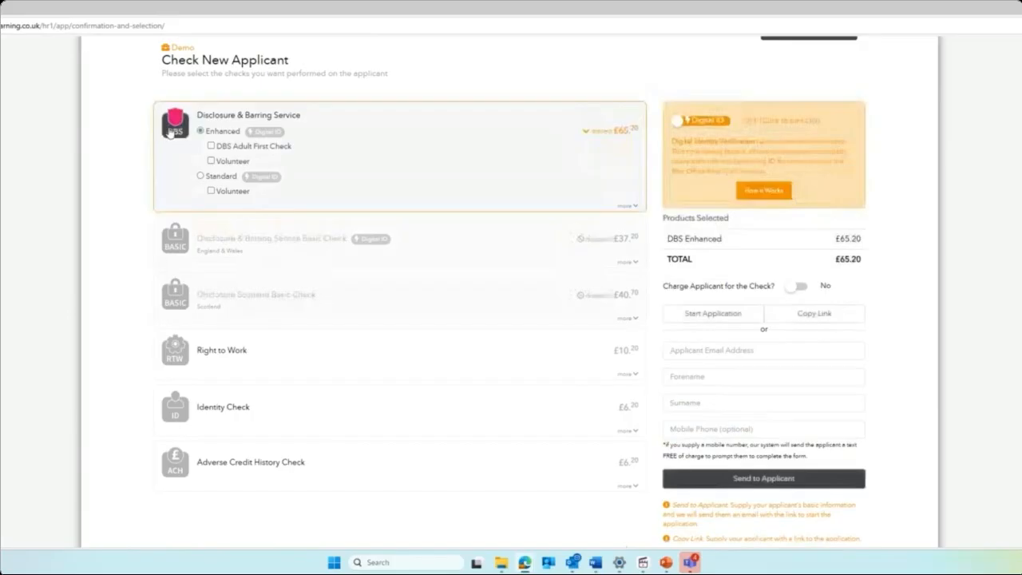
{"action": "left_click", "coordinate": [176, 351]}
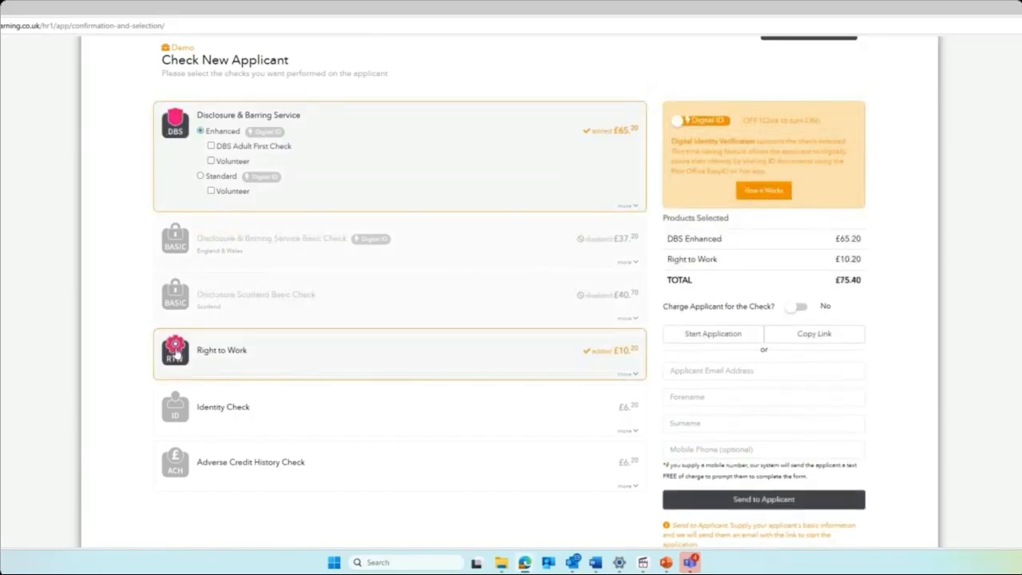
{"action": "left_click", "coordinate": [176, 407]}
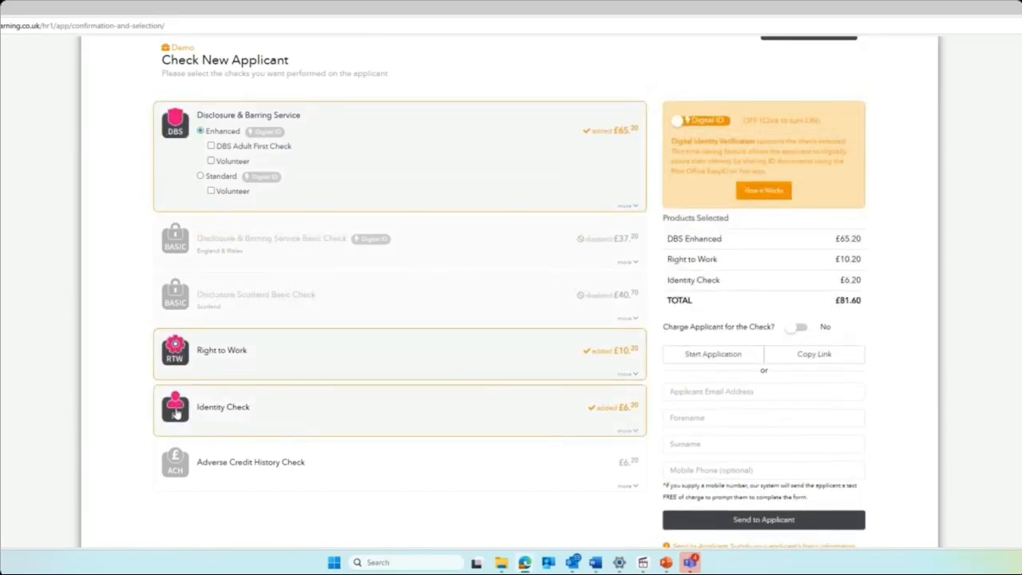
{"action": "left_click", "coordinate": [153, 413]}
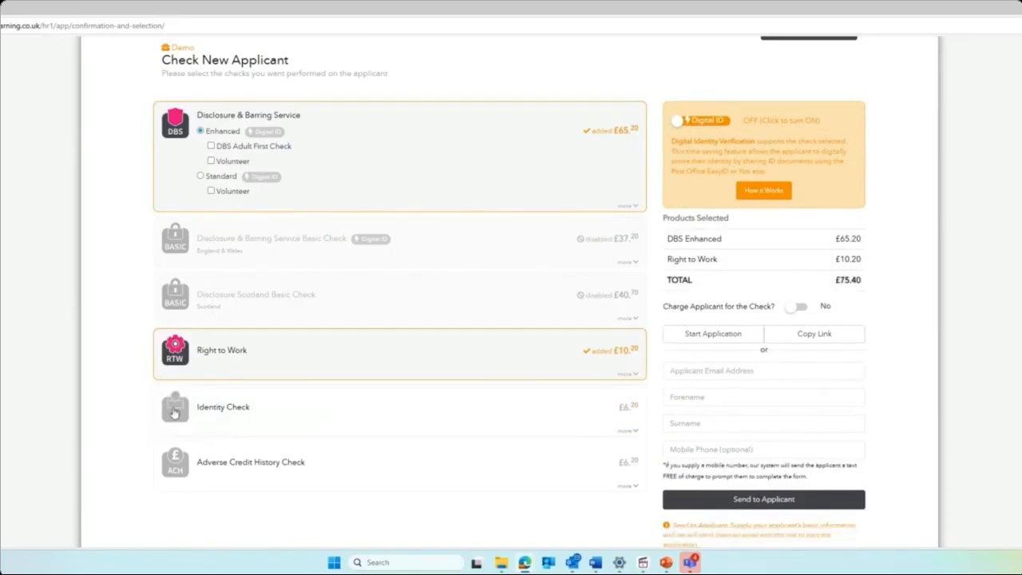
{"action": "left_click", "coordinate": [175, 361]}
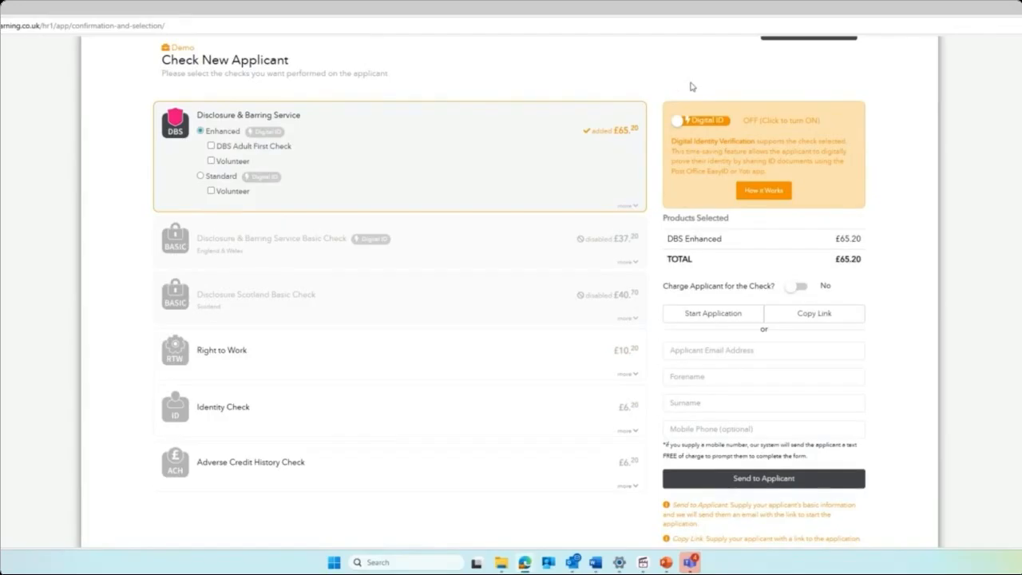
Expand and collapse the DBS check description, then switch Digital ID off for a £65.20 total.
{"action": "left_click", "coordinate": [628, 204]}
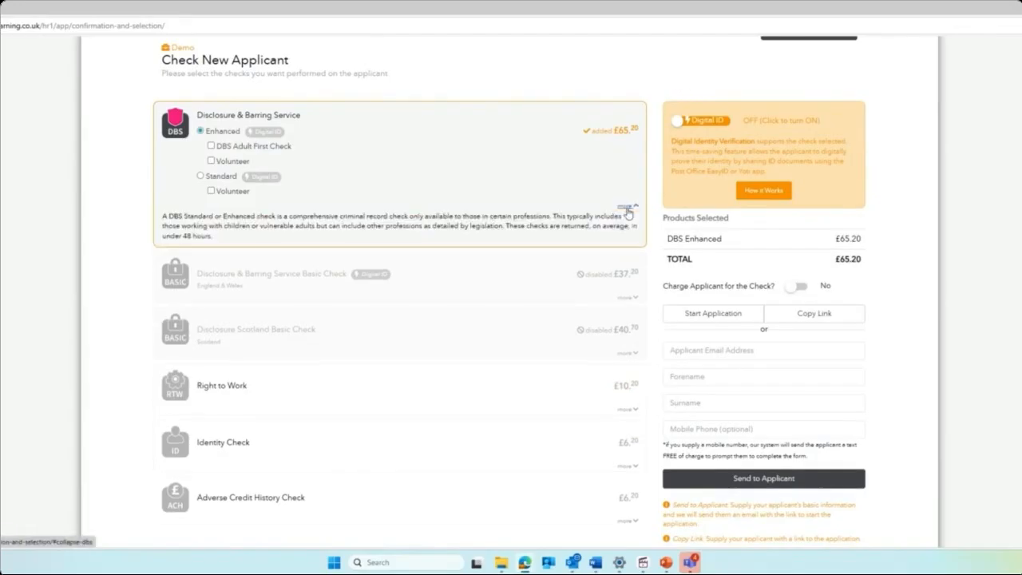
{"action": "left_click", "coordinate": [629, 209]}
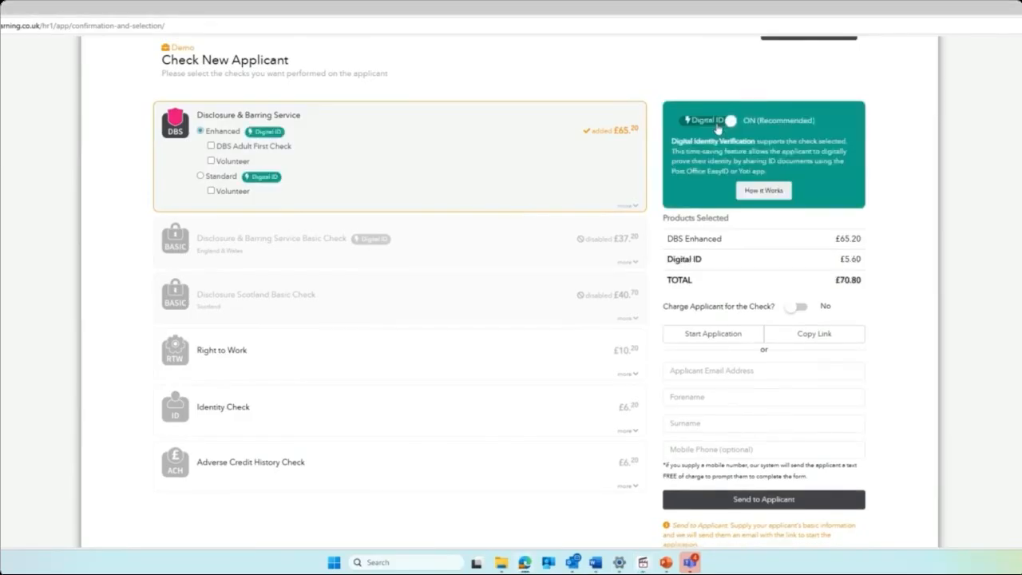
{"action": "left_click", "coordinate": [717, 126]}
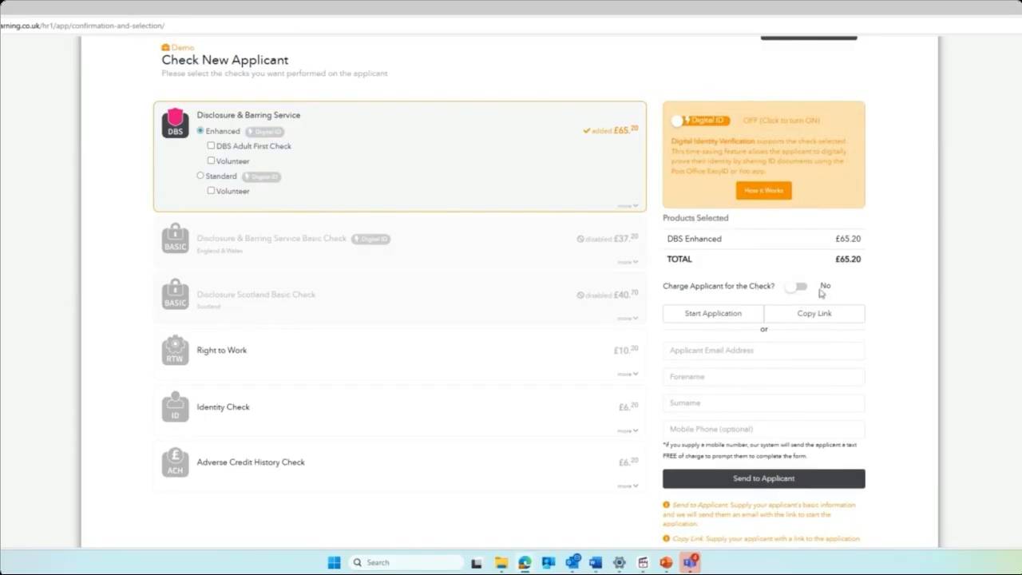
{"action": "left_click", "coordinate": [800, 289]}
{"action": "left_click", "coordinate": [801, 289]}
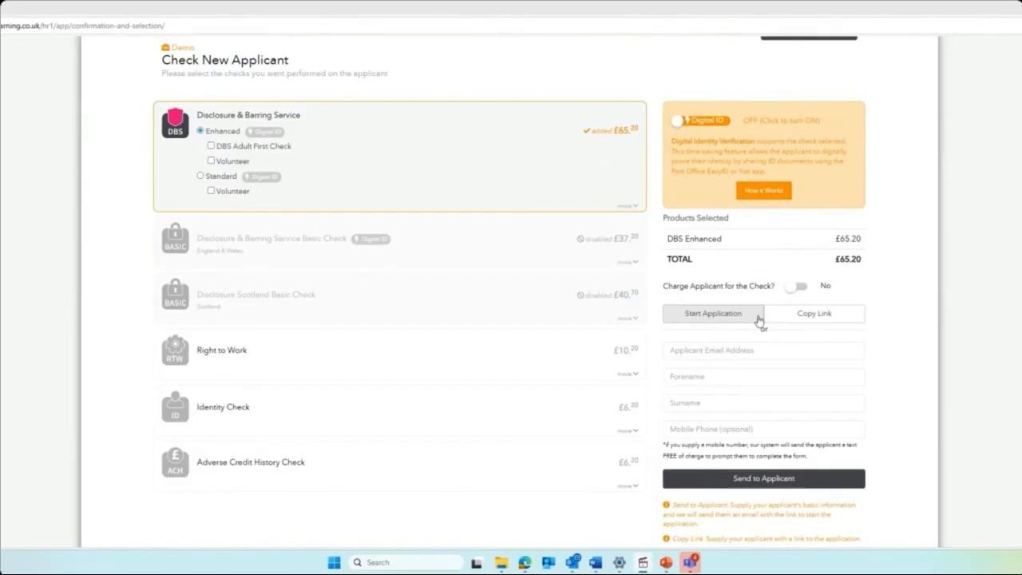
{"action": "left_click", "coordinate": [848, 318]}
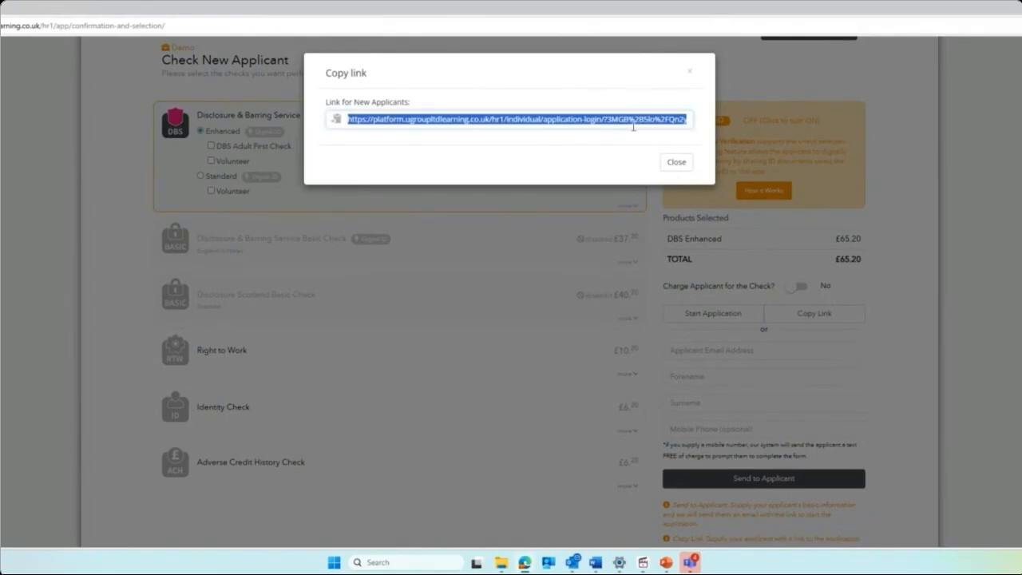
{"action": "left_click", "coordinate": [676, 167]}
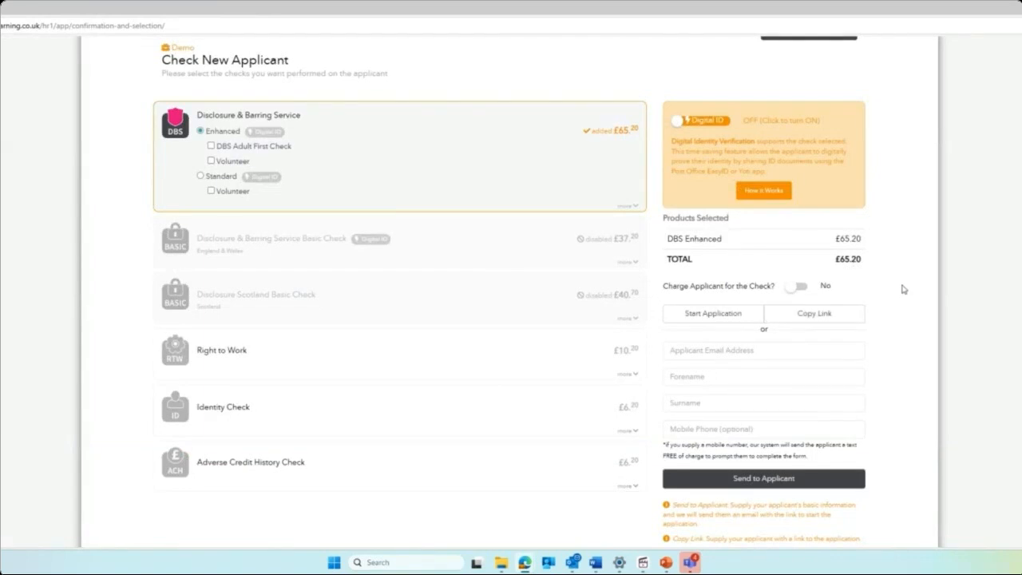
{"action": "scroll", "coordinate": [903, 289], "scroll_direction": "down", "scroll_amount": 1}
{"action": "scroll", "coordinate": [903, 290], "scroll_direction": "down", "scroll_amount": 1}
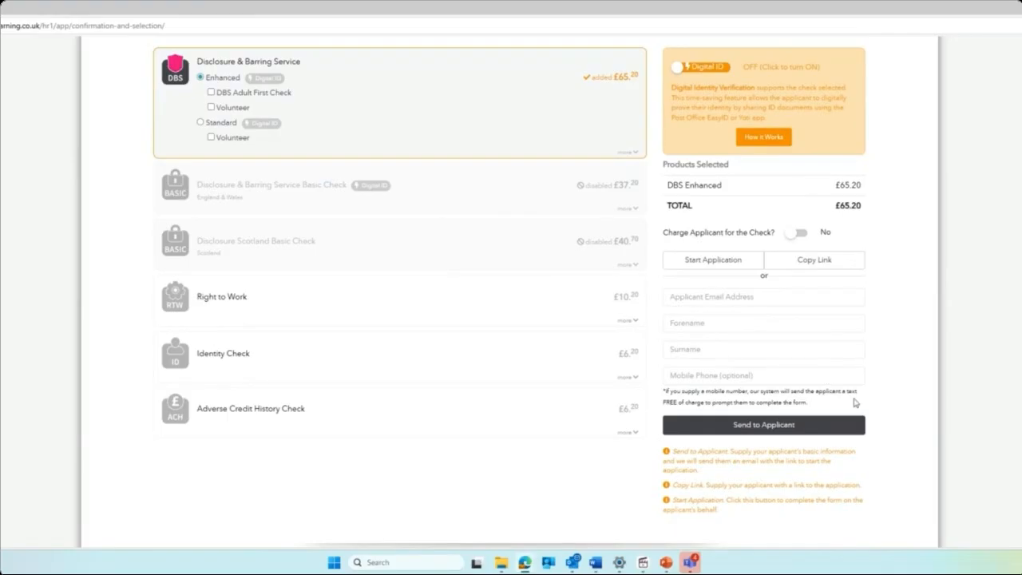
{"action": "scroll", "coordinate": [896, 423], "scroll_direction": "up", "scroll_amount": 3}
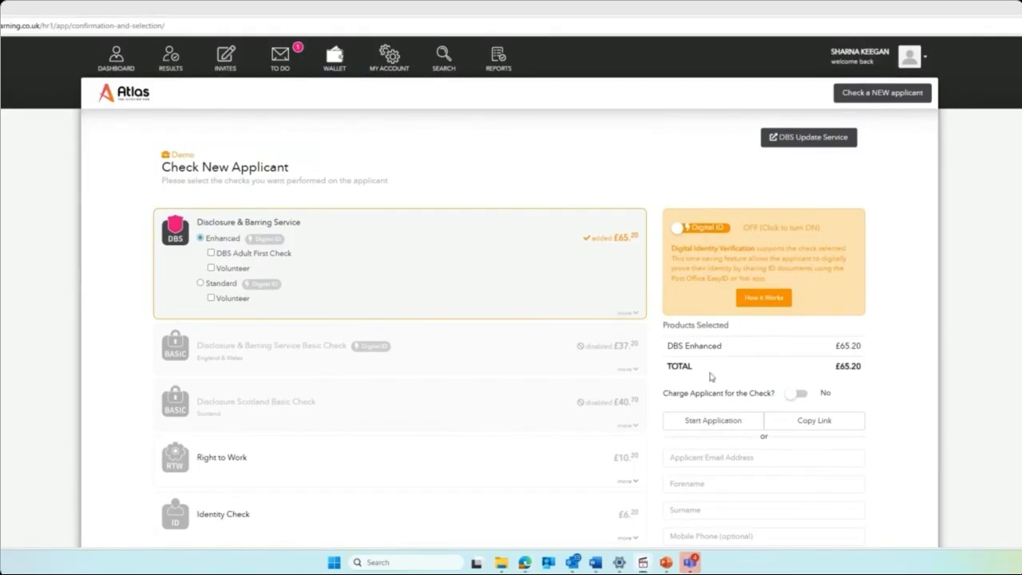
Complete the application on the applicant's behalf, leaving the HR platform to start the portal form.
{"action": "left_click", "coordinate": [712, 421]}
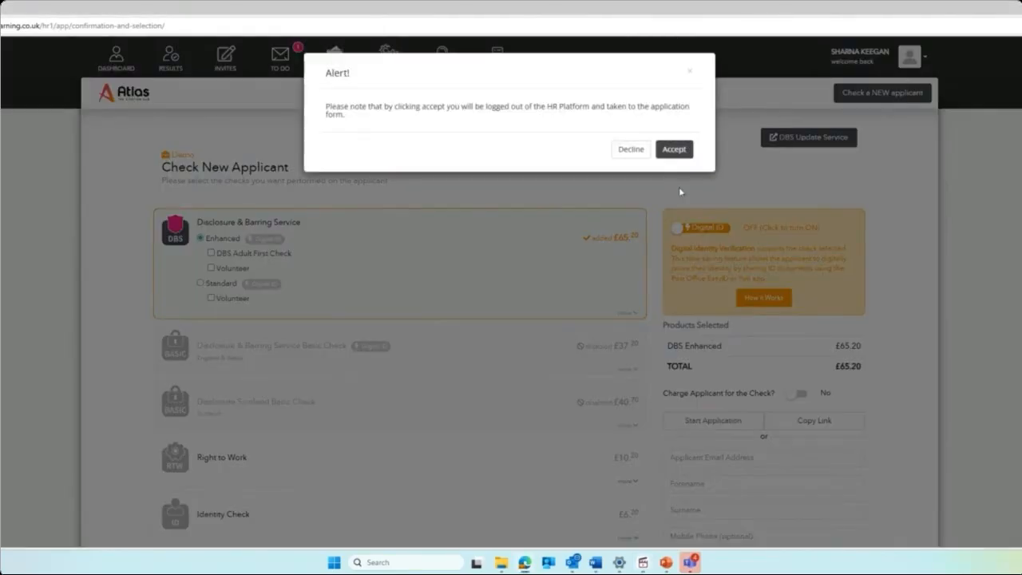
{"action": "left_click", "coordinate": [675, 150]}
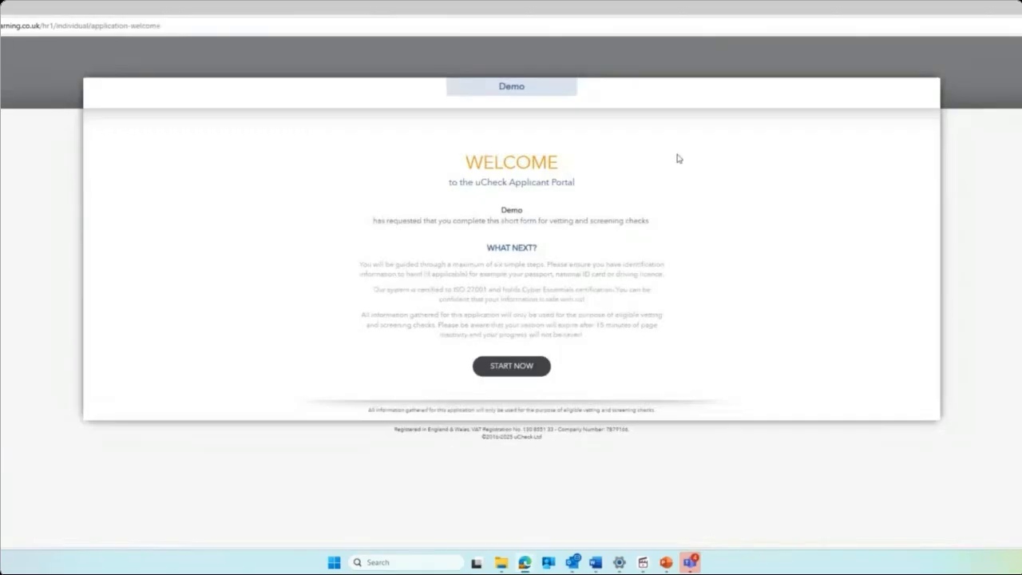
{"action": "left_click", "coordinate": [531, 375]}
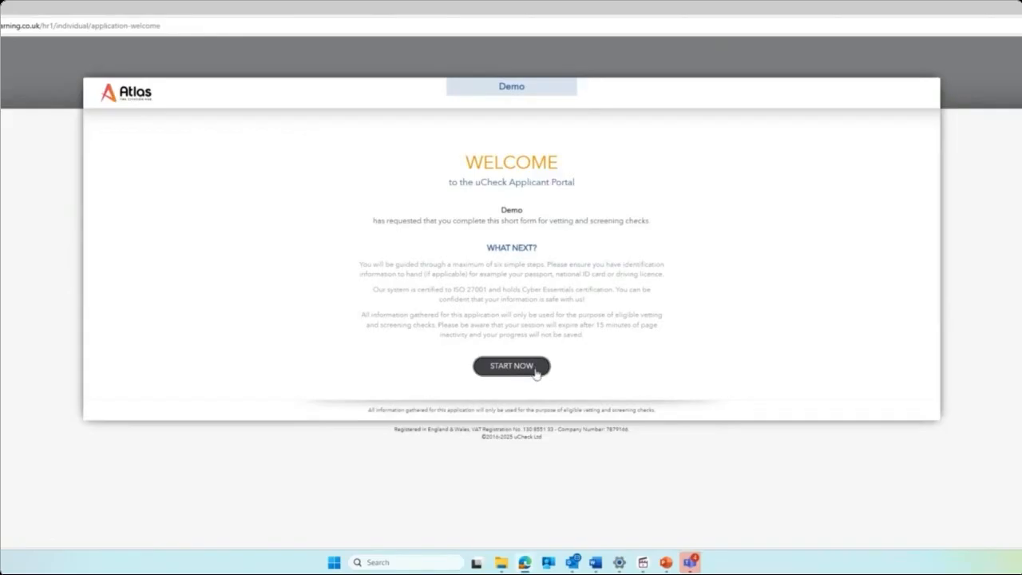
Set the title to Ms, enter the applicant's forename and surname, and acknowledge the middle-name reminder.
{"action": "left_click", "coordinate": [535, 374]}
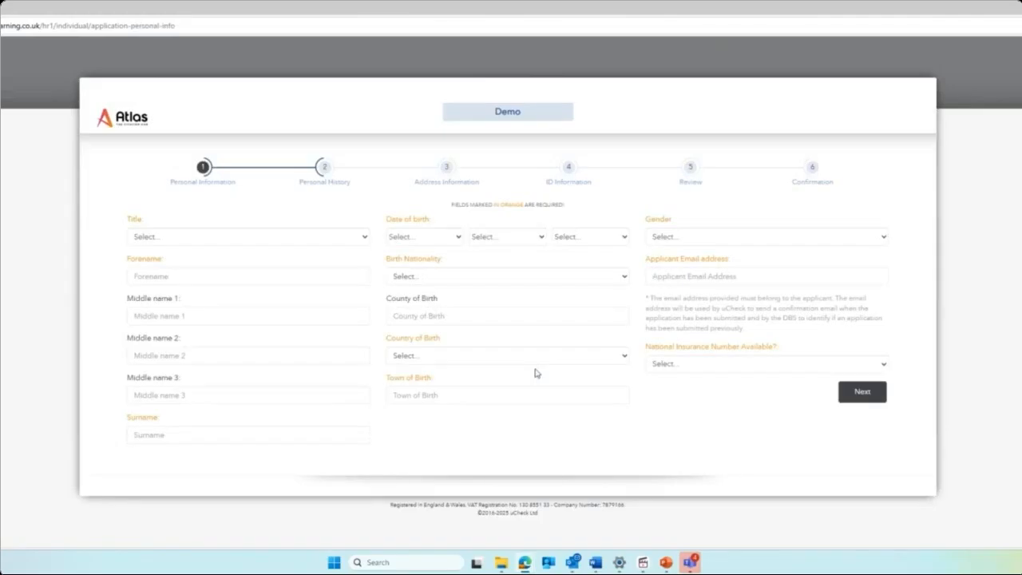
{"action": "left_click", "coordinate": [317, 236]}
{"action": "left_click", "coordinate": [304, 308]}
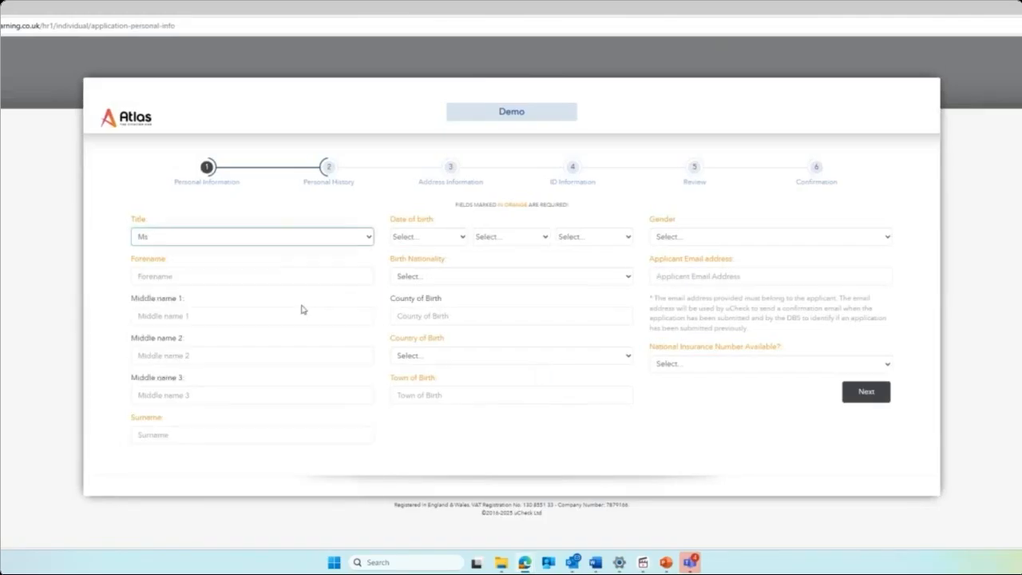
{"action": "left_click", "coordinate": [286, 273]}
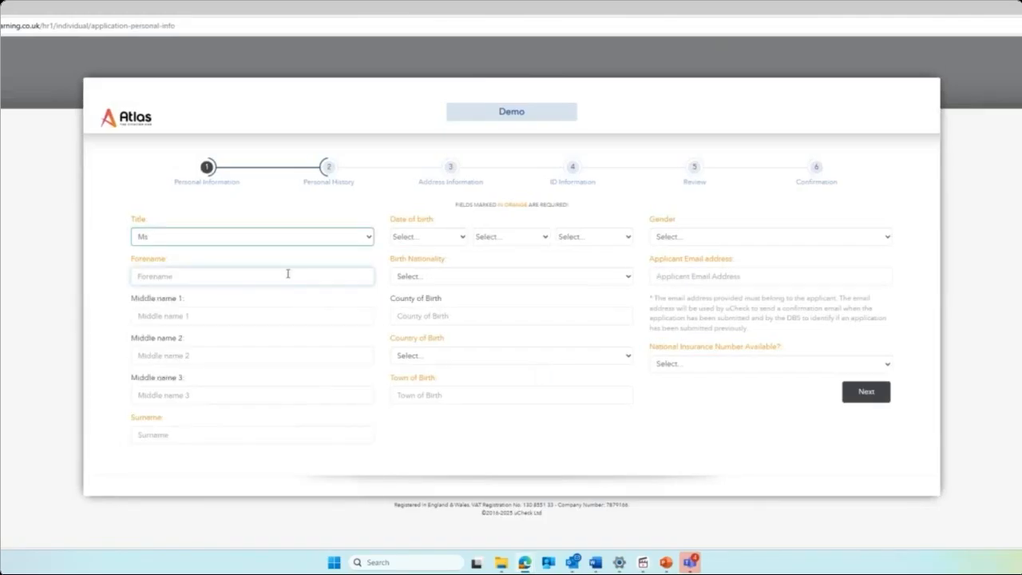
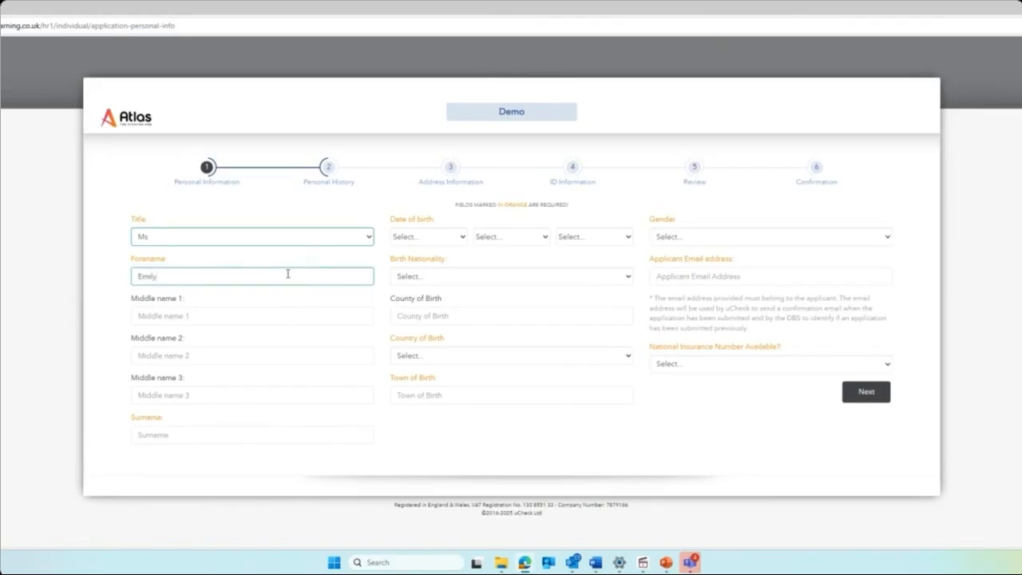
{"action": "left_click", "coordinate": [271, 428]}
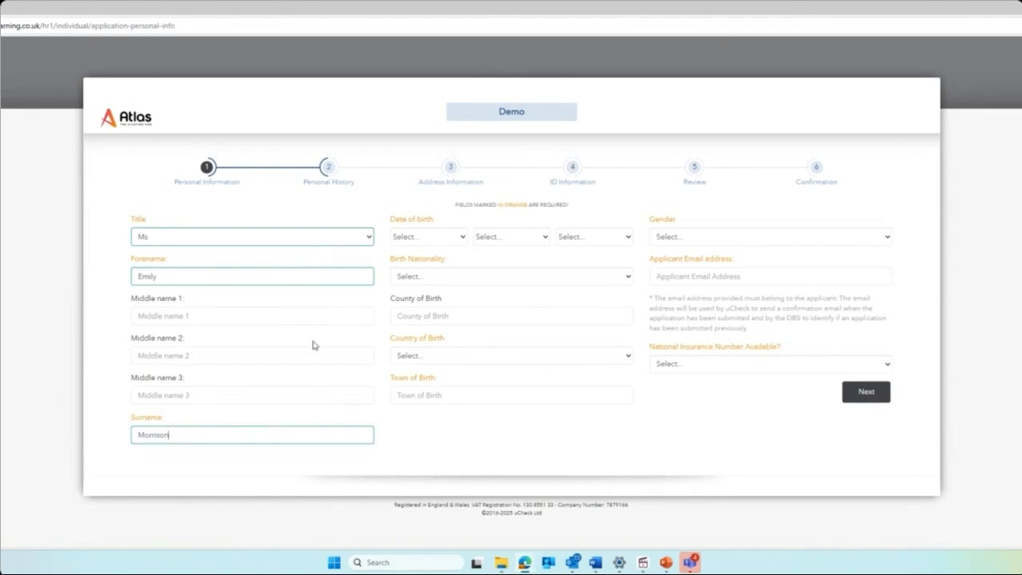
{"action": "left_click", "coordinate": [412, 237]}
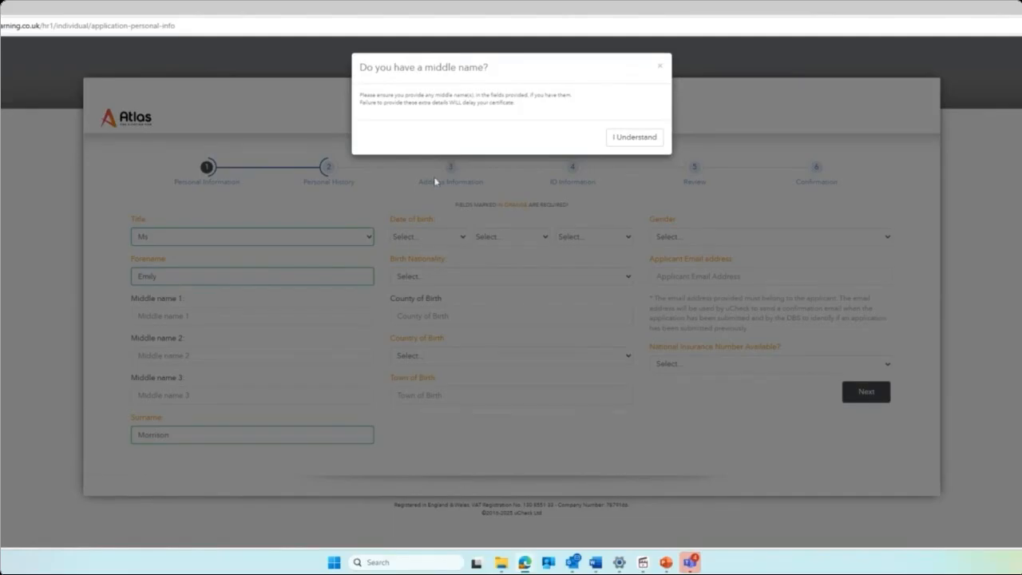
{"action": "left_click", "coordinate": [641, 142]}
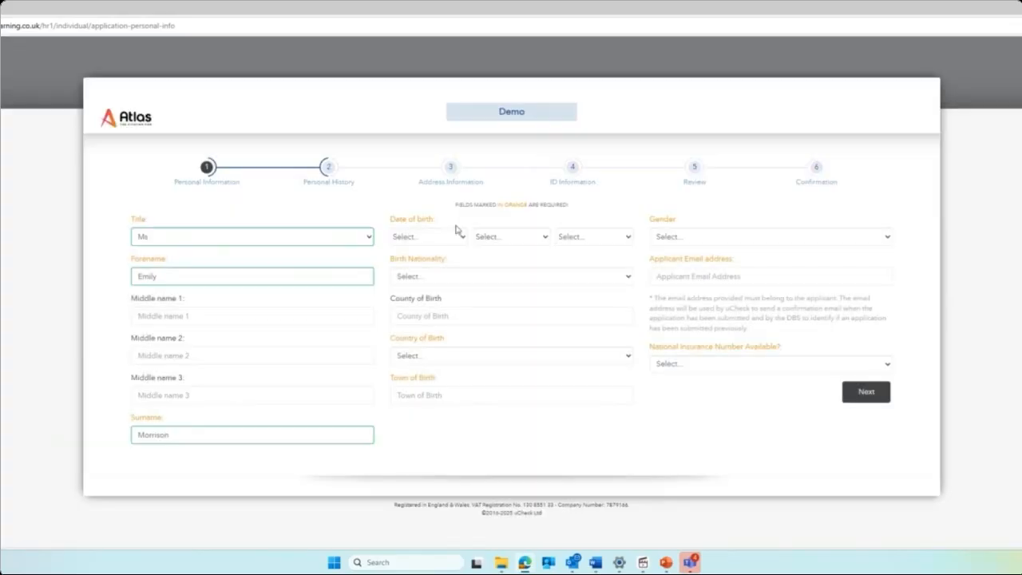
{"action": "left_click", "coordinate": [452, 238]}
{"action": "type", "text": "18"}
{"action": "key", "text": "Return"}
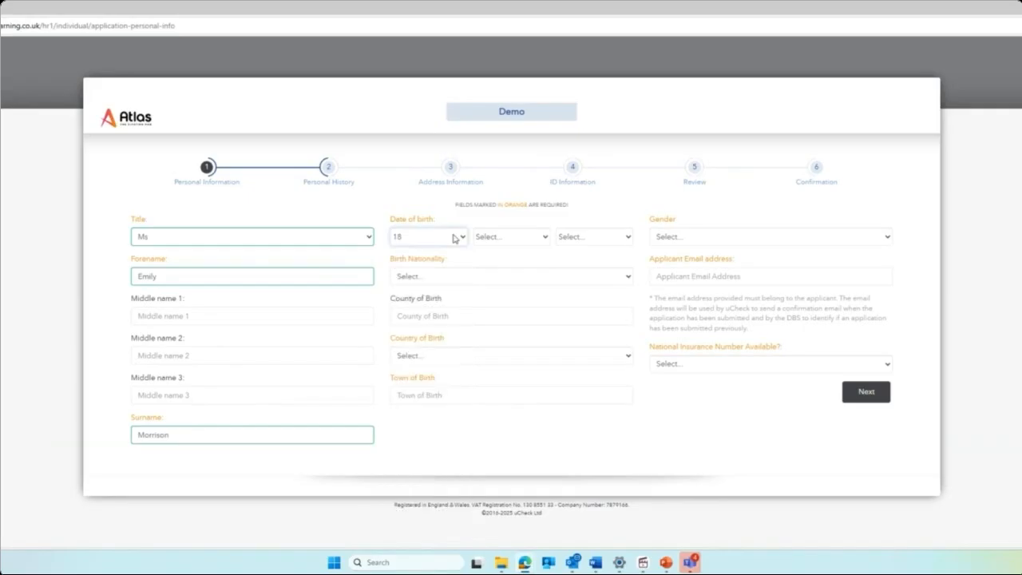
{"action": "left_click", "coordinate": [498, 242]}
{"action": "left_click", "coordinate": [483, 310]}
{"action": "left_click", "coordinate": [569, 237]}
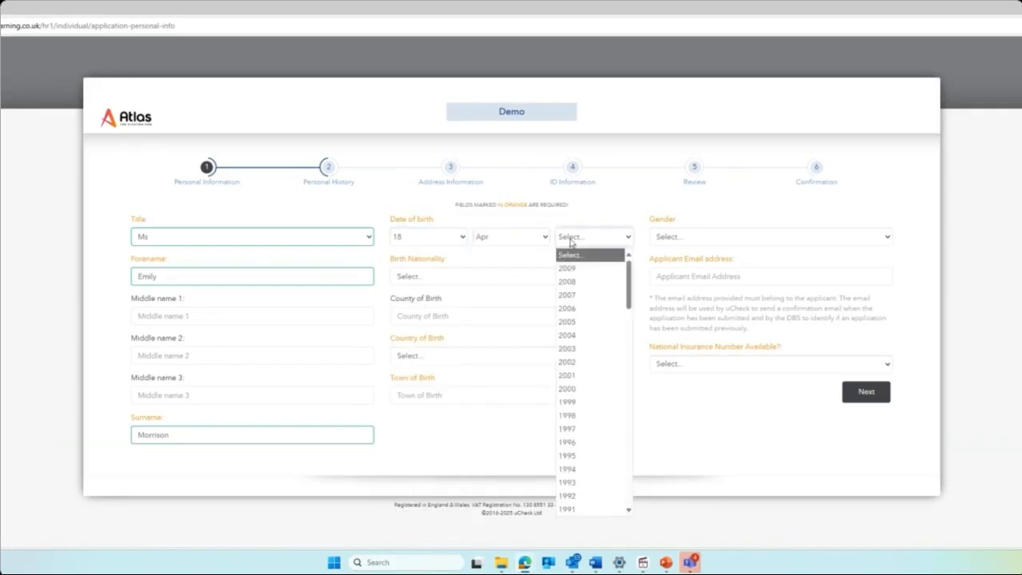
{"action": "left_click", "coordinate": [566, 442]}
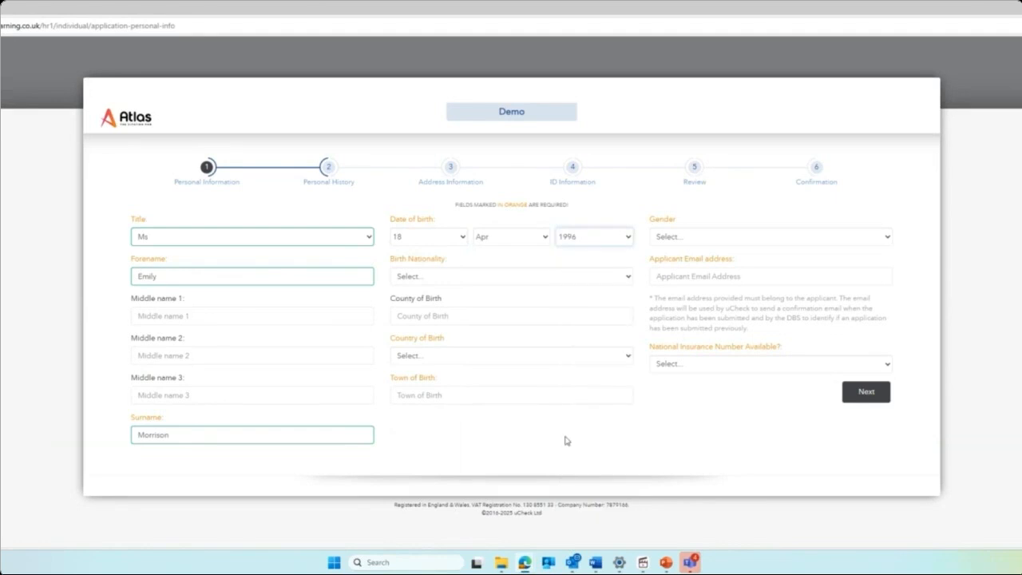
{"action": "left_click", "coordinate": [678, 238]}
{"action": "left_click", "coordinate": [671, 281]}
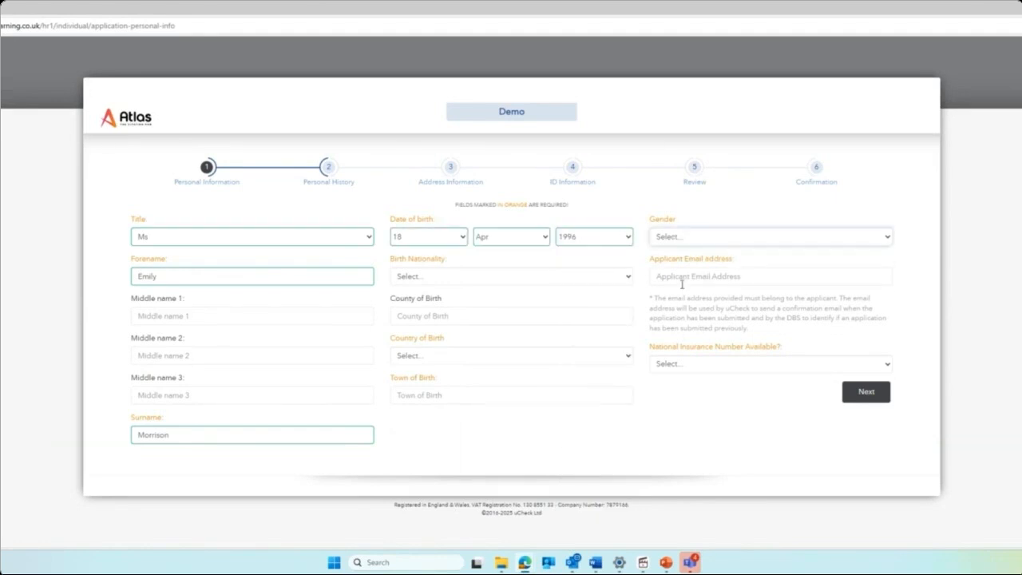
Set British nationality, birthplace Exeter, United Kingdom, NI number unavailable, and the applicant's e-mail address.
{"action": "left_click", "coordinate": [598, 276]}
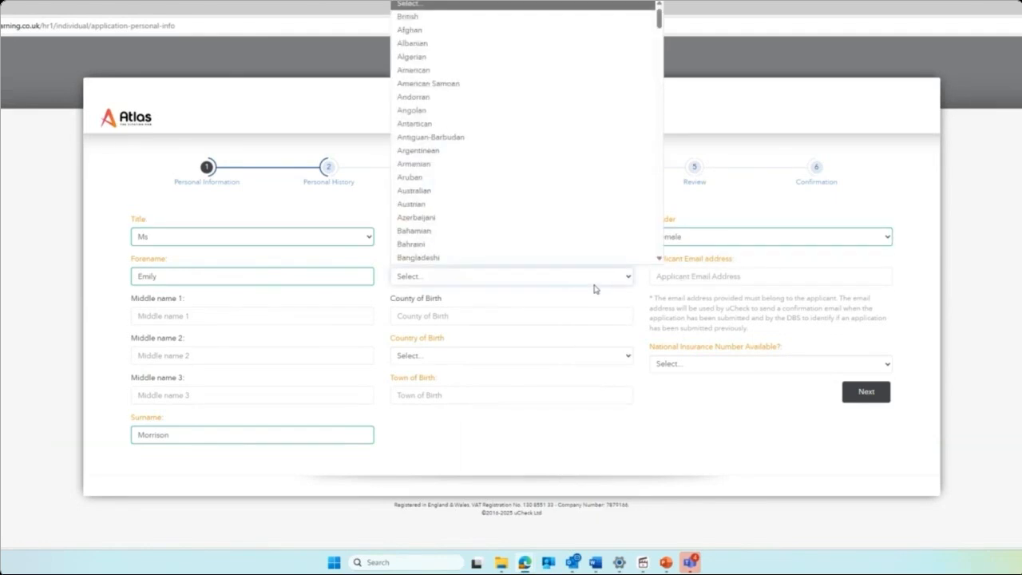
{"action": "left_click", "coordinate": [467, 16]}
{"action": "left_click", "coordinate": [466, 358]}
{"action": "left_click", "coordinate": [449, 97]}
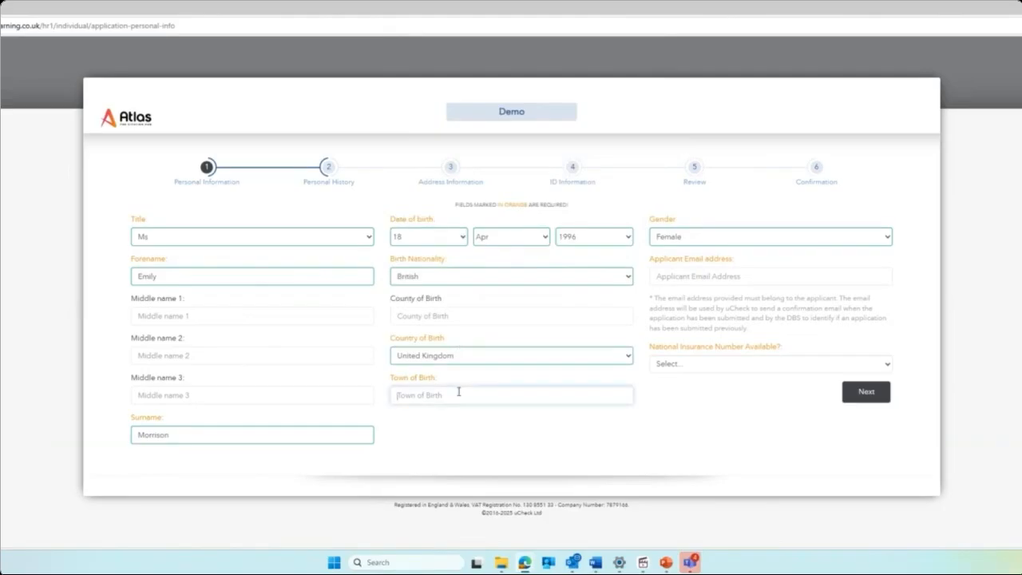
{"action": "type", "text": "Exeter"}
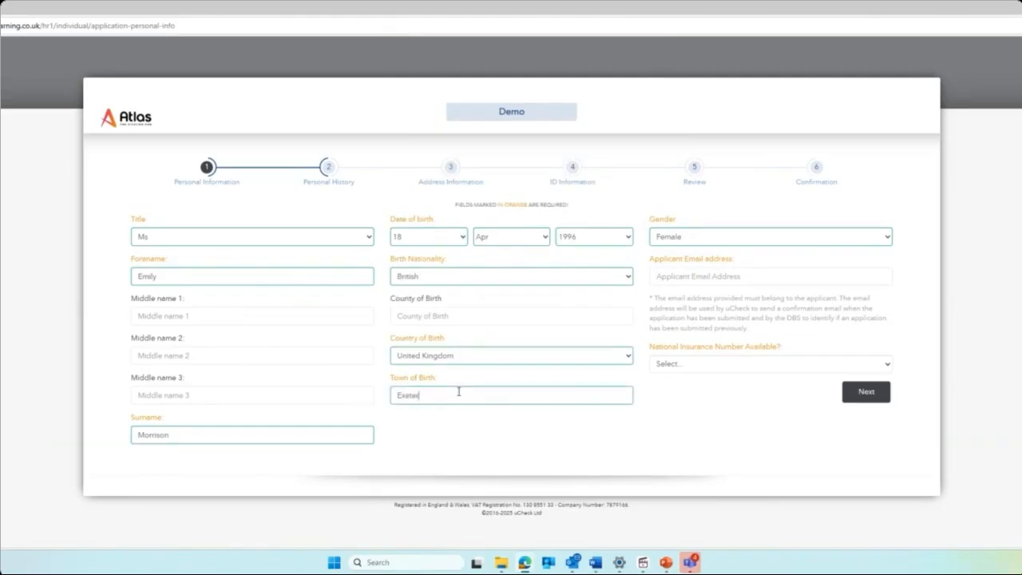
{"action": "left_click", "coordinate": [691, 364]}
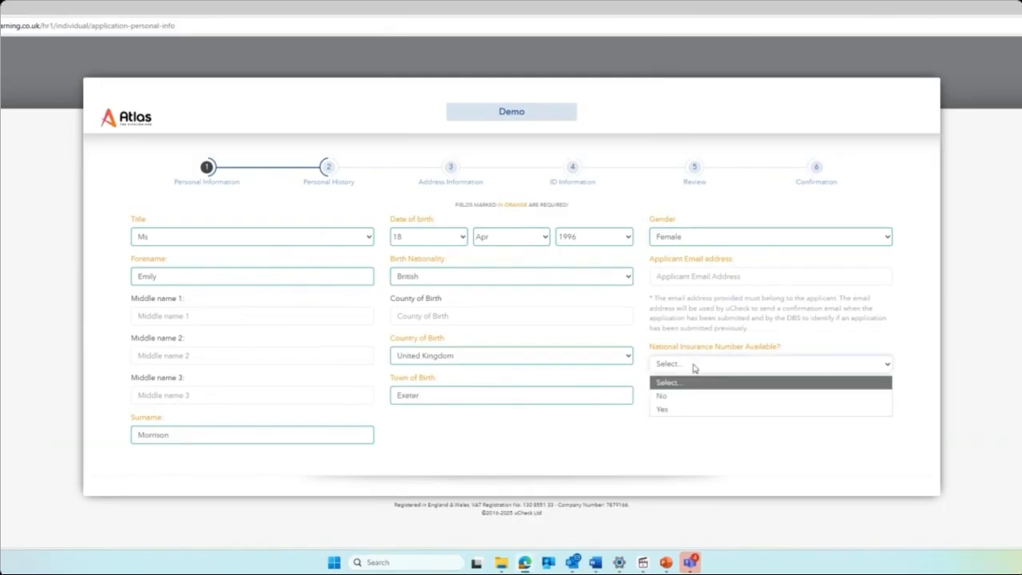
{"action": "left_click", "coordinate": [693, 399]}
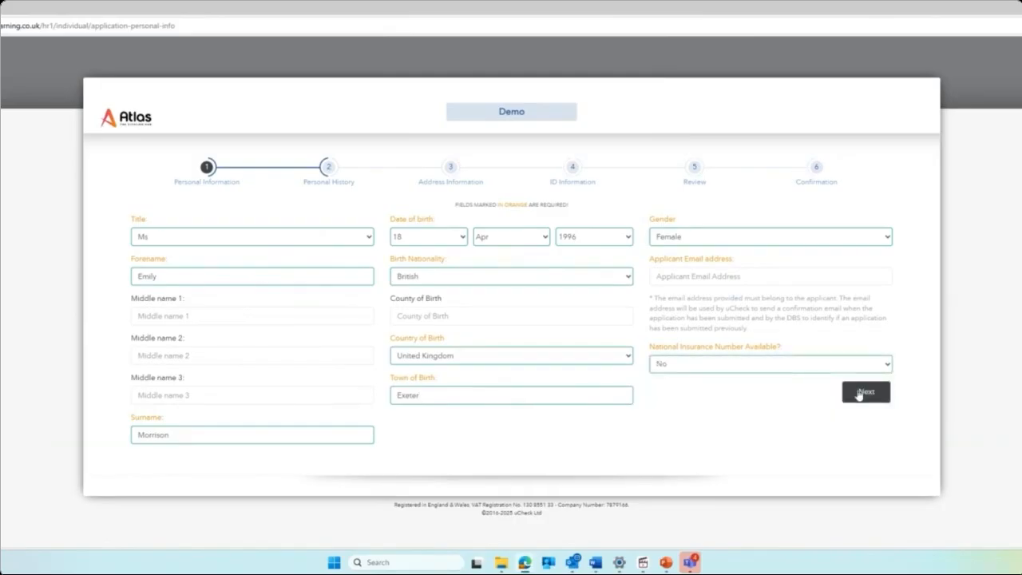
{"action": "left_click", "coordinate": [824, 275]}
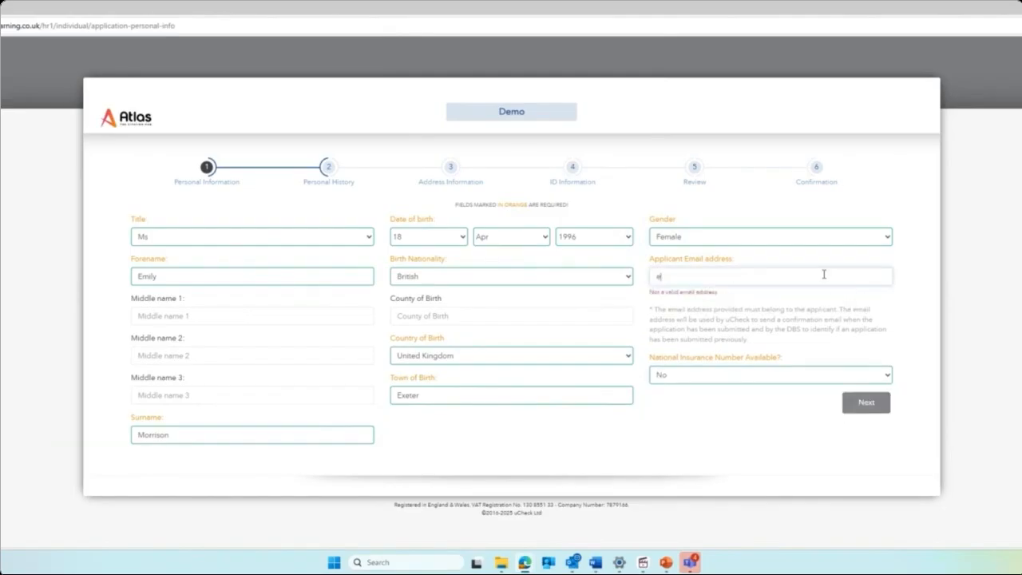
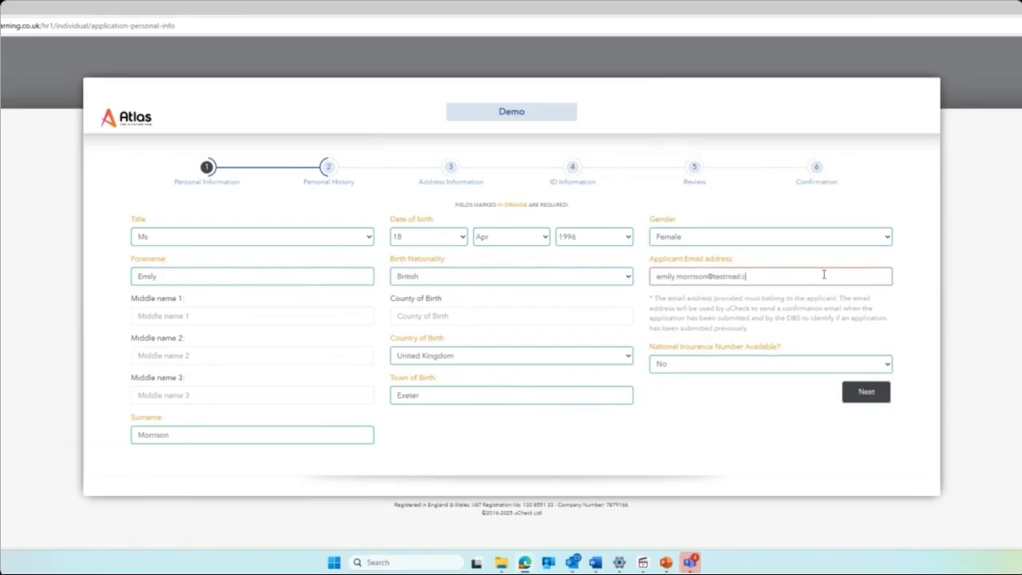
Move to Personal History, answer No to nationality changed and unspent convictions, and reopen the surname-changed question.
{"action": "left_click", "coordinate": [871, 402]}
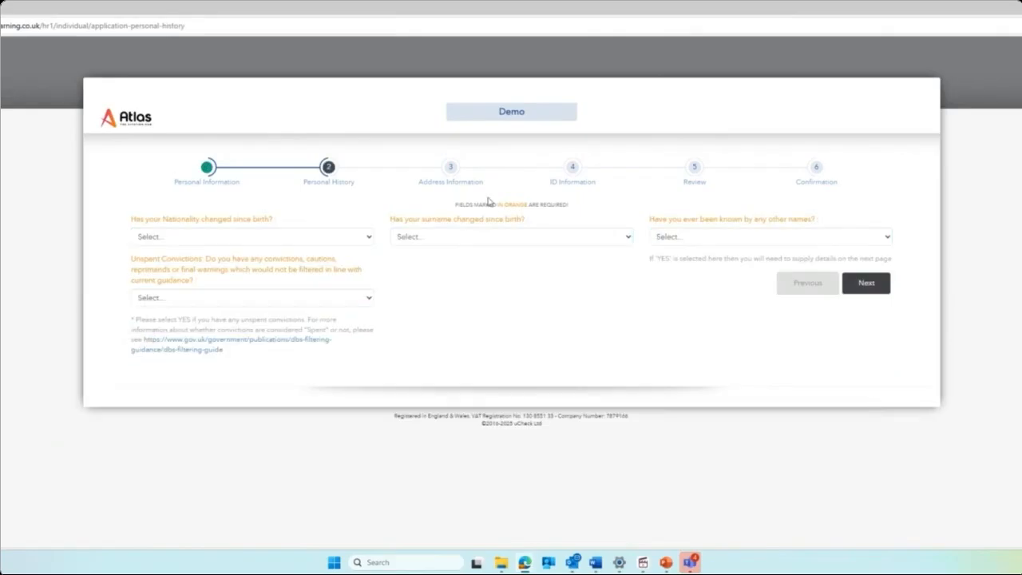
{"action": "key", "text": "n"}
{"action": "left_click", "coordinate": [163, 242]}
{"action": "left_click", "coordinate": [168, 267]}
{"action": "left_click", "coordinate": [169, 297]}
{"action": "left_click", "coordinate": [170, 341]}
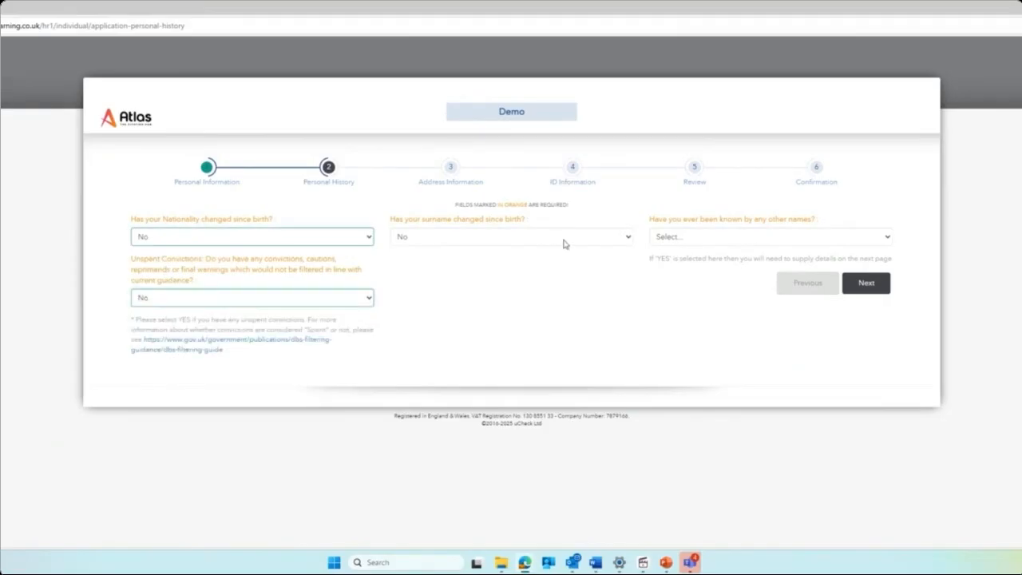
{"action": "left_click", "coordinate": [612, 243]}
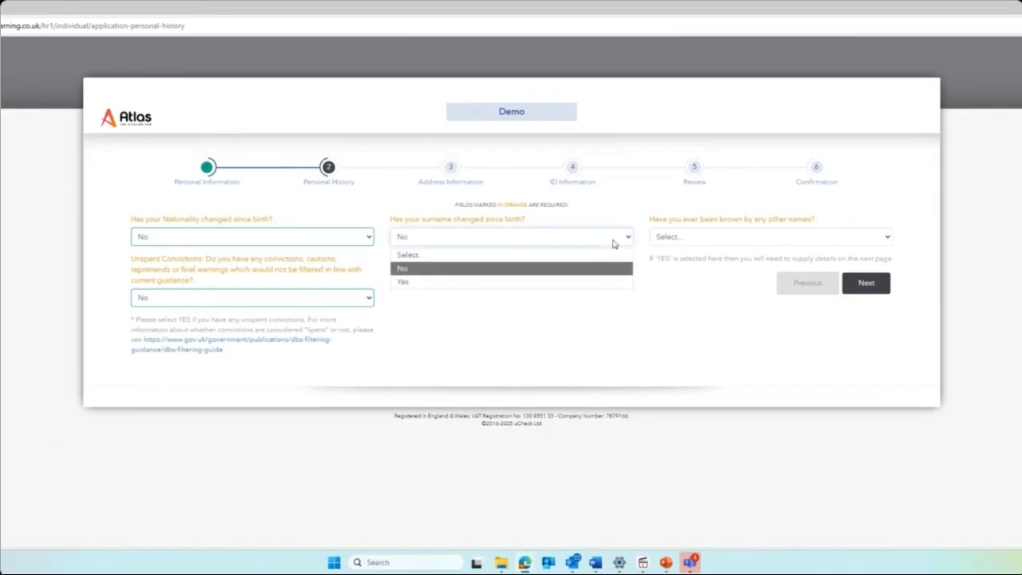
Answer Yes to surname changed, entering the birth surname and forename used until Jul 2025.
{"action": "left_click", "coordinate": [439, 283]}
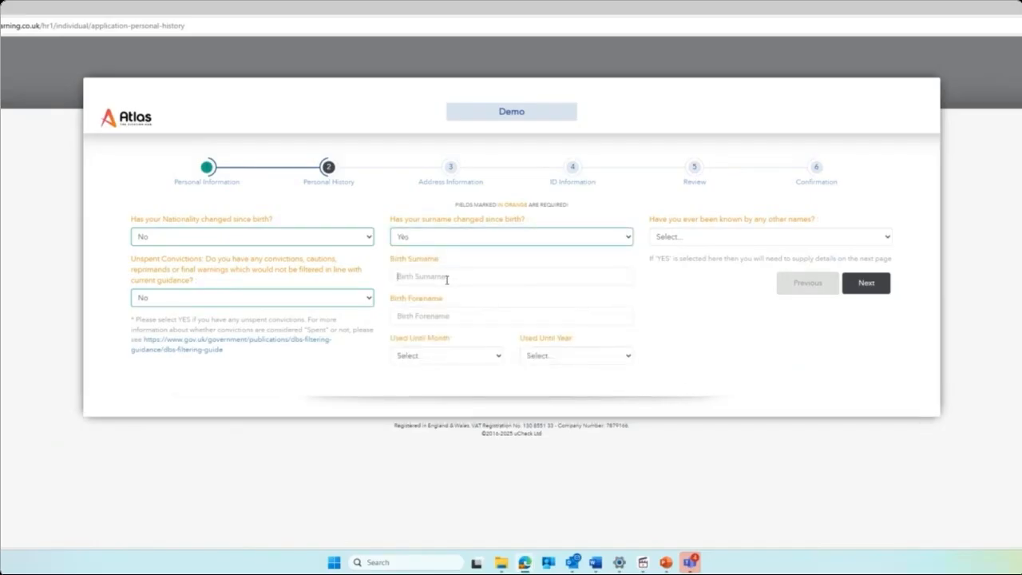
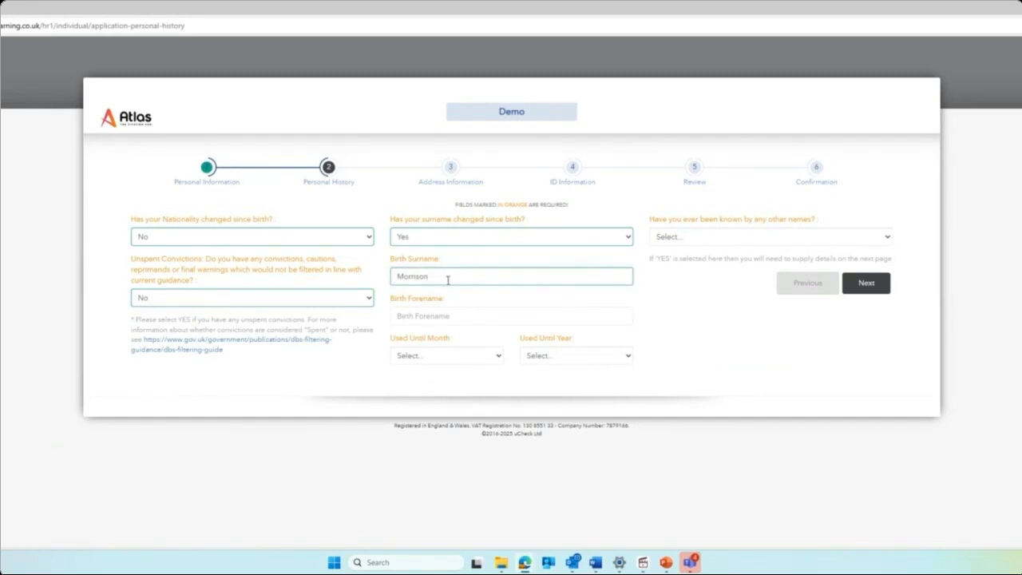
{"action": "left_click", "coordinate": [471, 317]}
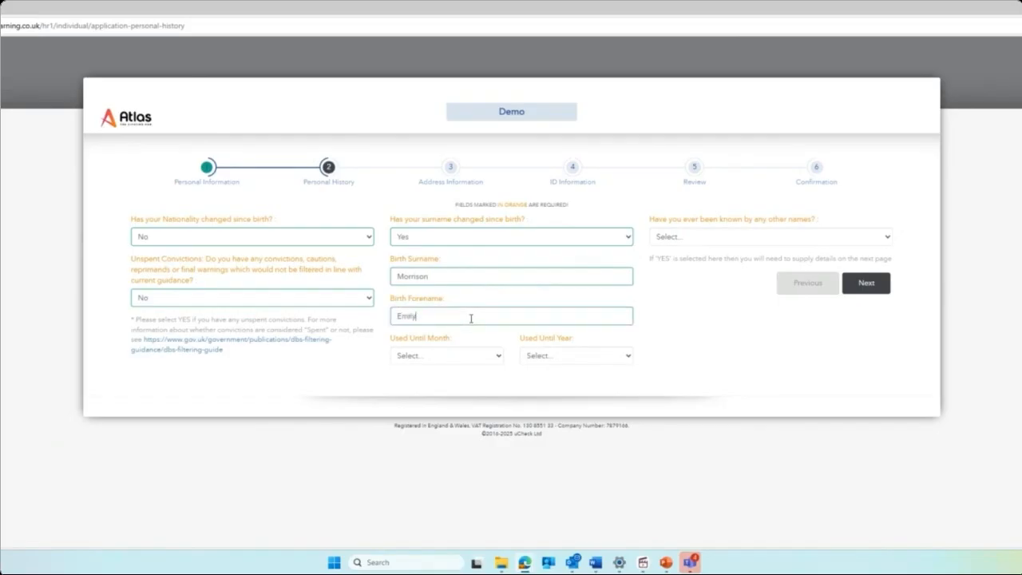
{"action": "left_click", "coordinate": [479, 355]}
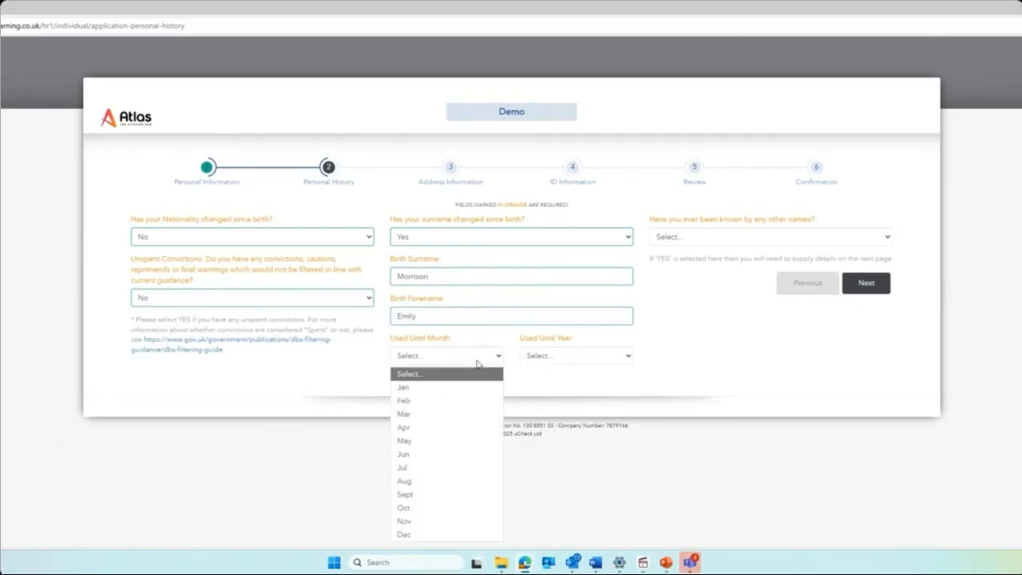
{"action": "left_click", "coordinate": [440, 467]}
{"action": "left_click", "coordinate": [574, 356]}
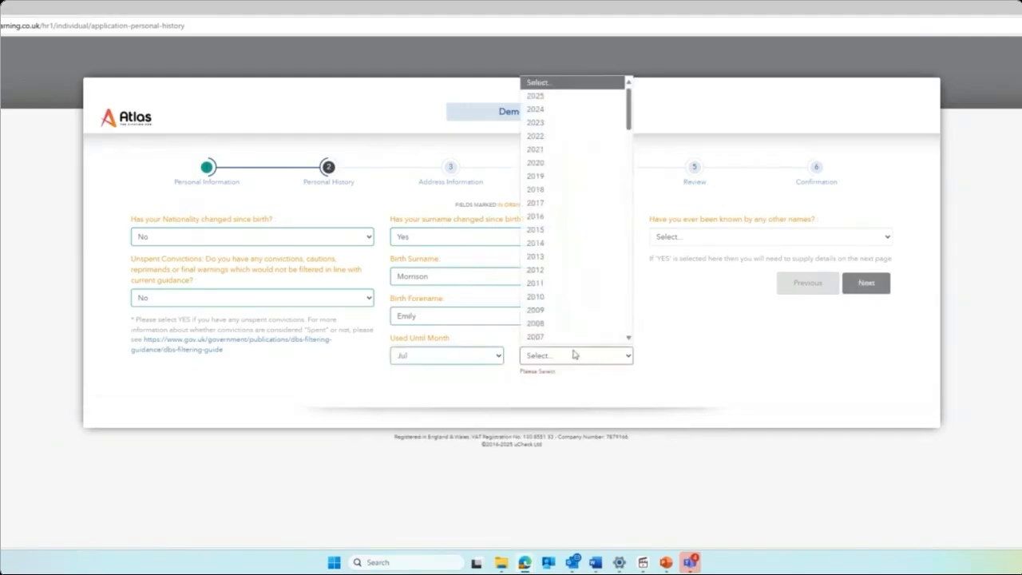
{"action": "left_click", "coordinate": [577, 95]}
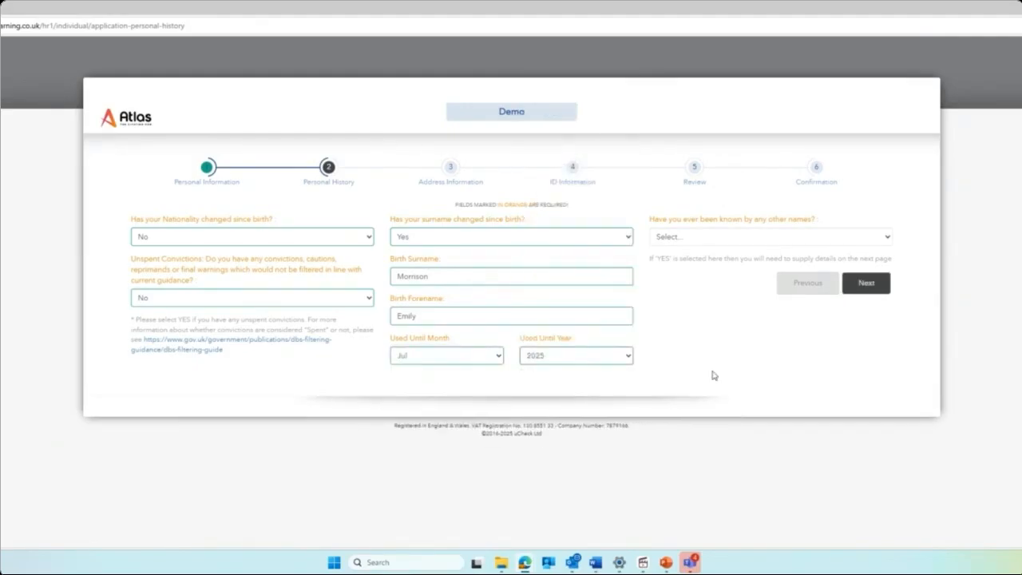
Set 'known by any other names' to No after briefly choosing Yes.
{"action": "left_click", "coordinate": [720, 238]}
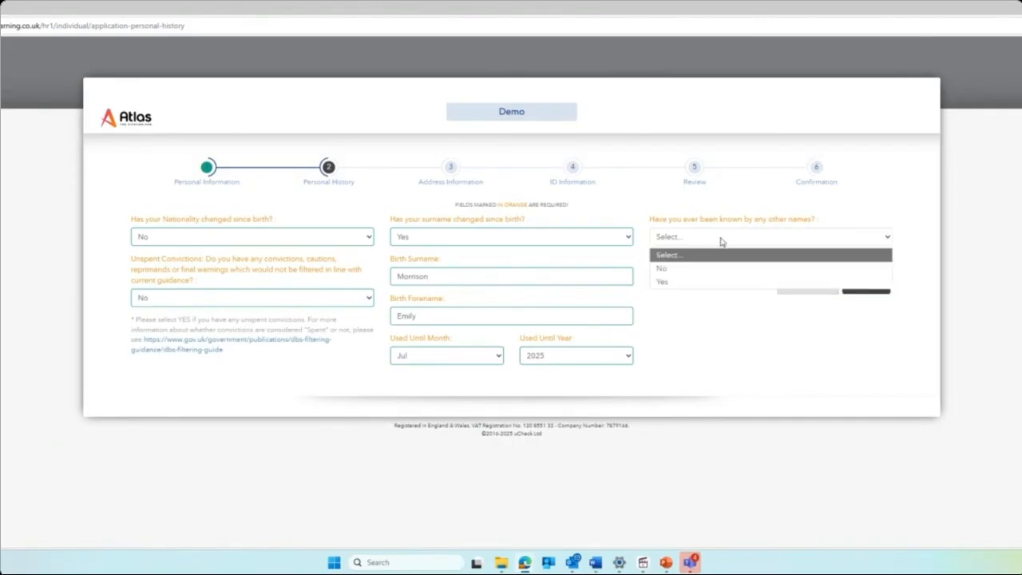
{"action": "left_click", "coordinate": [716, 281]}
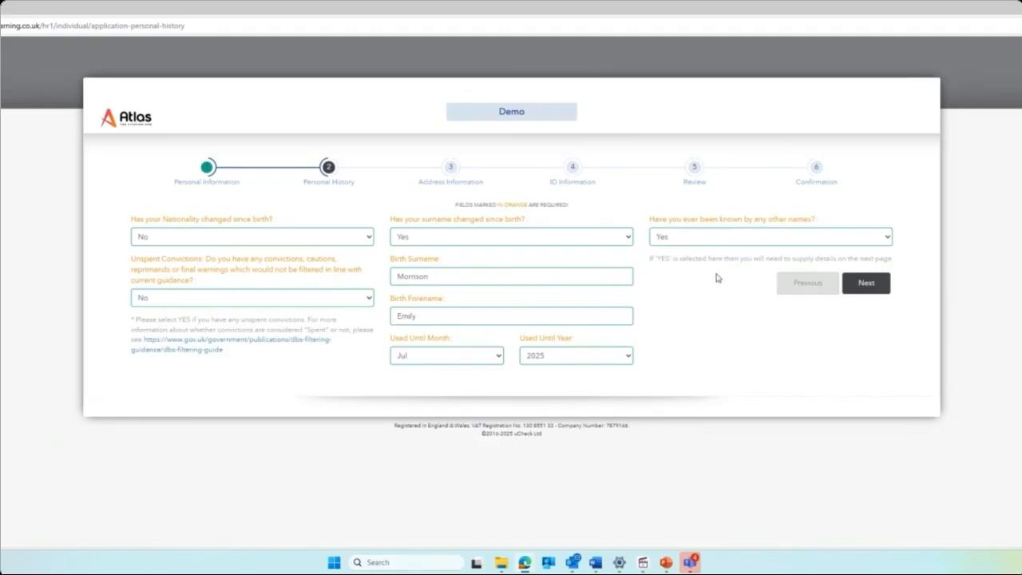
{"action": "left_click", "coordinate": [721, 238]}
{"action": "left_click", "coordinate": [722, 268]}
On the Address step, look up the applicant's postcode and fill the current address from the chosen result.
{"action": "left_click", "coordinate": [886, 282]}
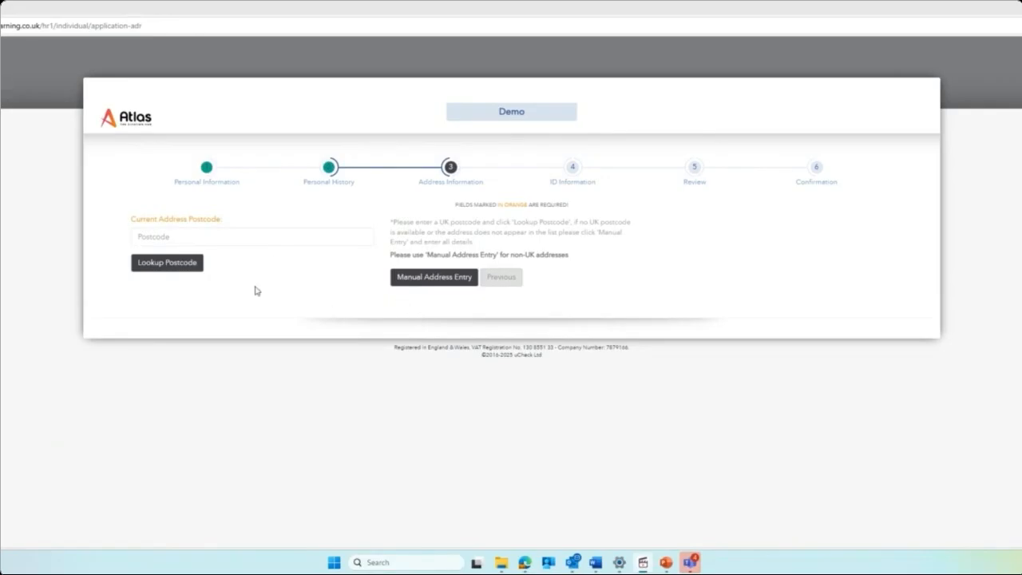
{"action": "left_click", "coordinate": [189, 238]}
{"action": "type", "text": "EX2 8NL"}
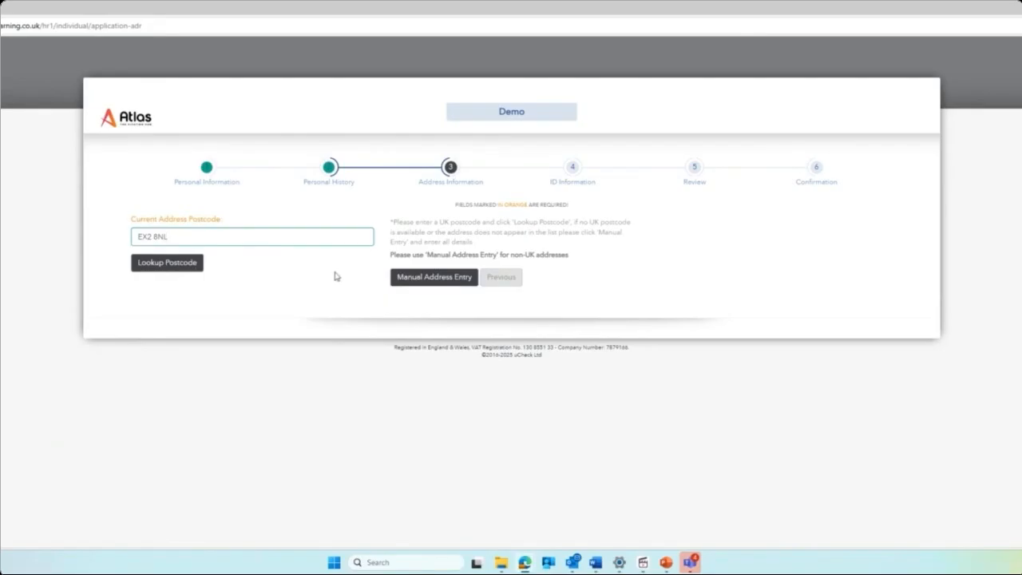
{"action": "left_click", "coordinate": [195, 273]}
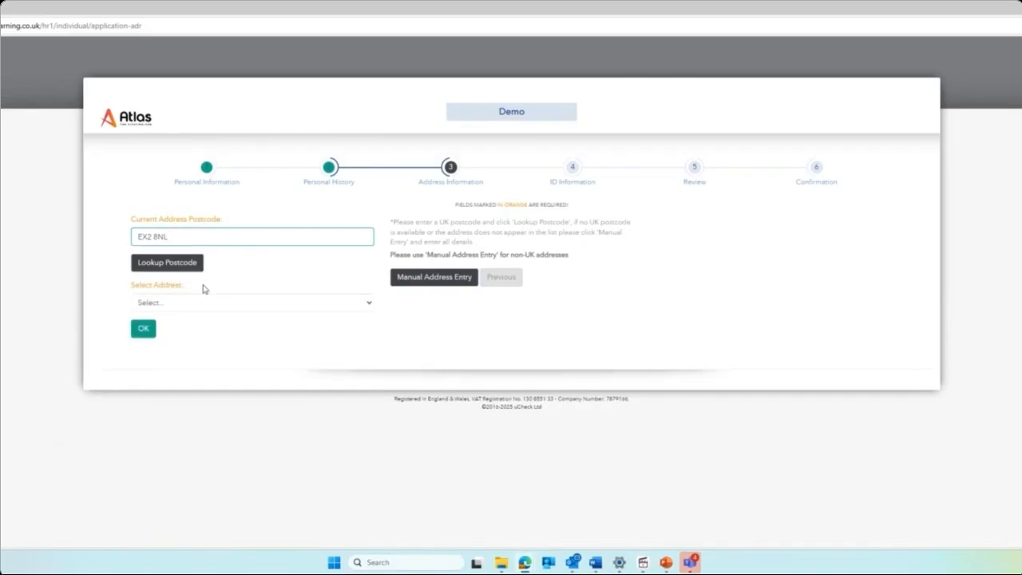
{"action": "left_click", "coordinate": [203, 303]}
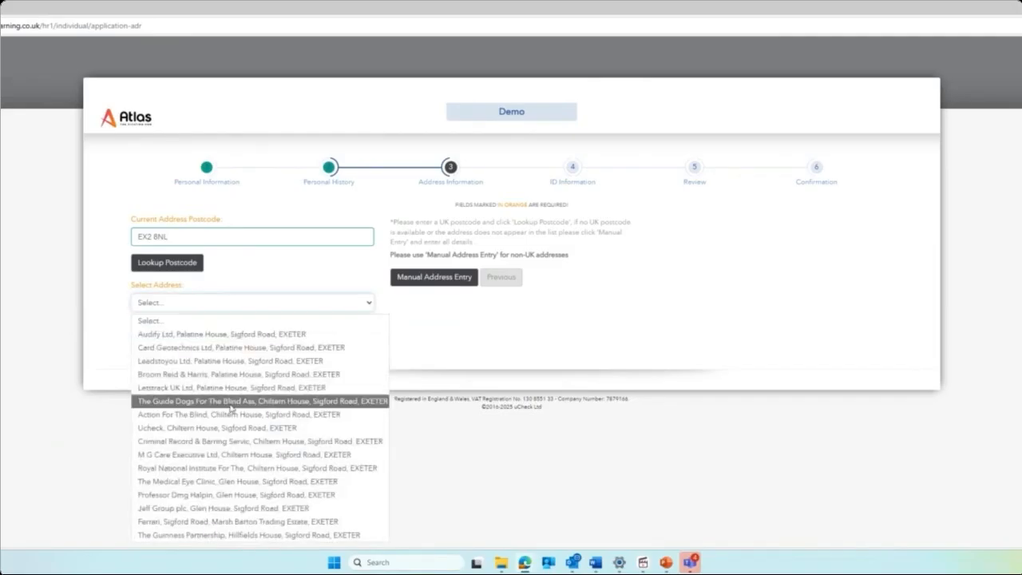
{"action": "left_click", "coordinate": [195, 454]}
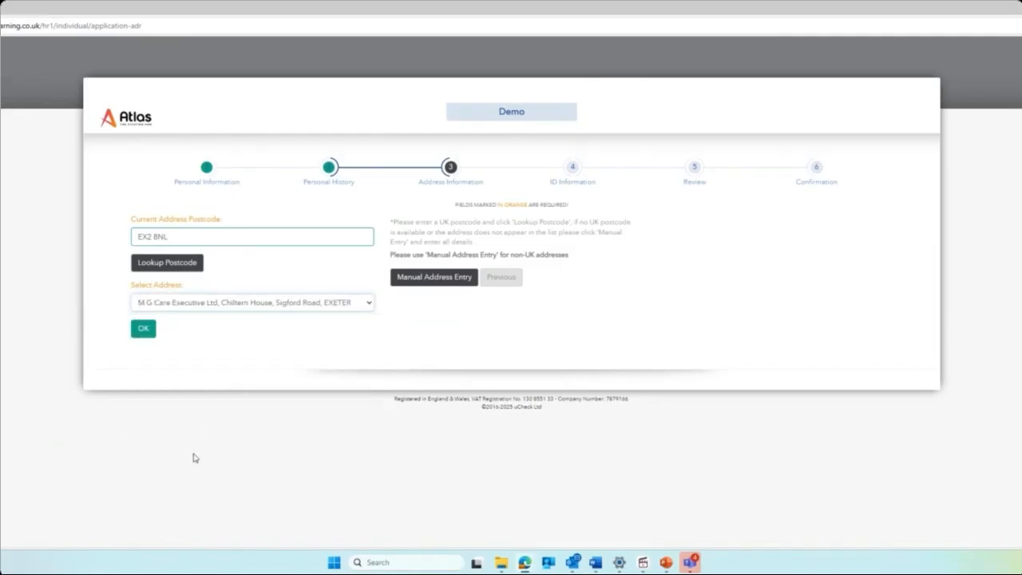
{"action": "left_click", "coordinate": [149, 327]}
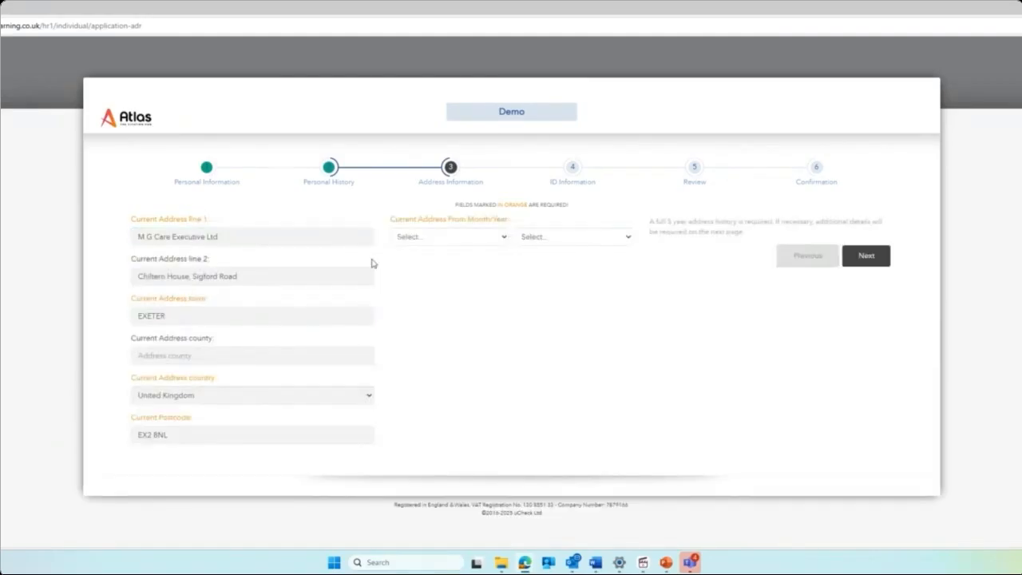
Set the current-address From date to May 2013.
{"action": "left_click", "coordinate": [465, 238]}
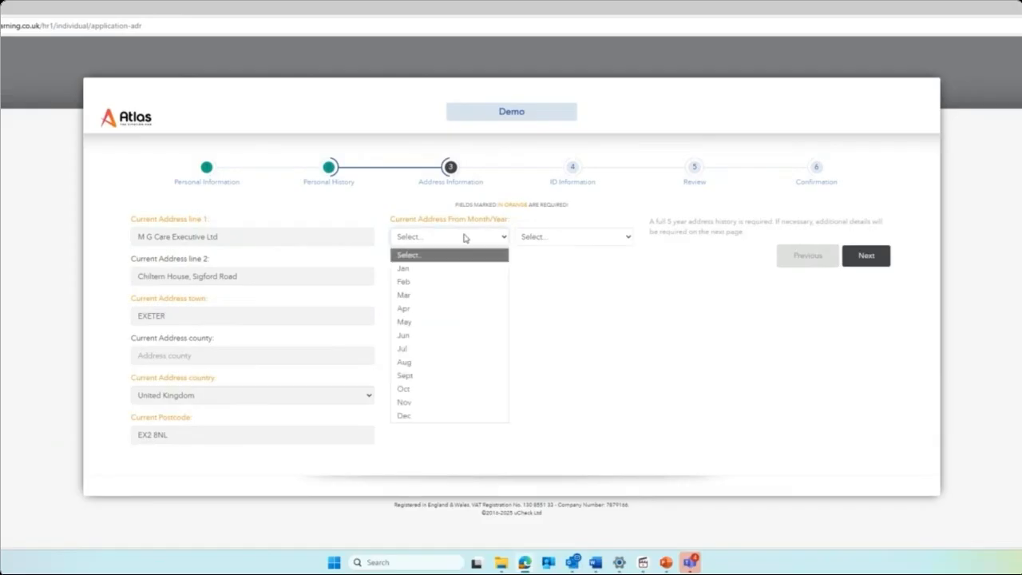
{"action": "left_click", "coordinate": [456, 320]}
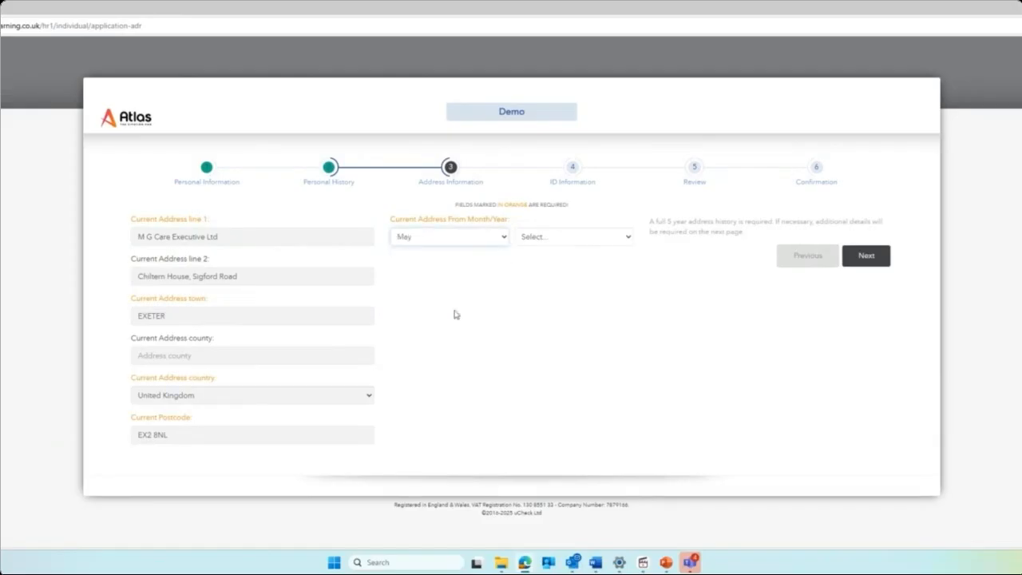
{"action": "left_click", "coordinate": [597, 237]}
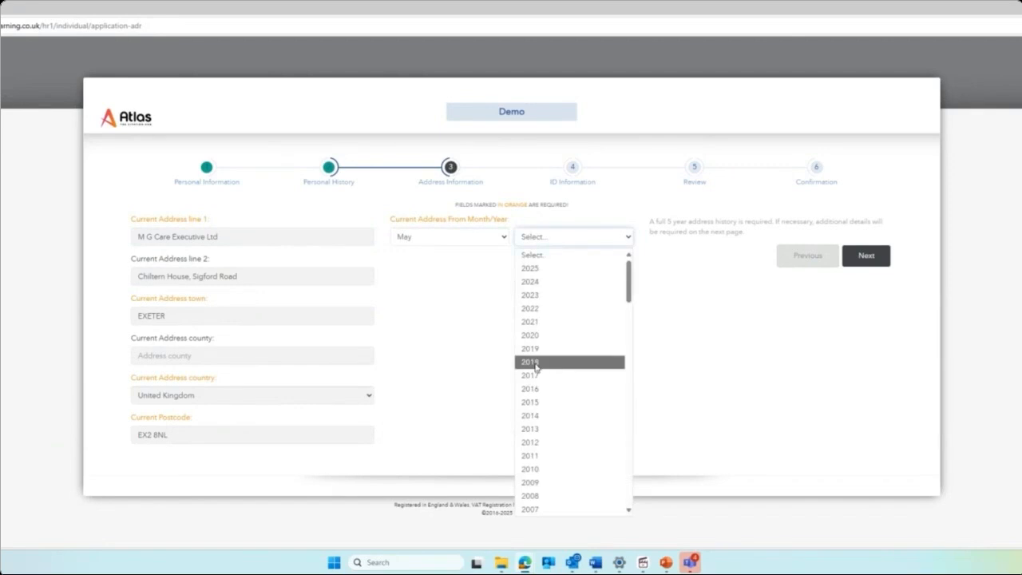
{"action": "left_click", "coordinate": [534, 429]}
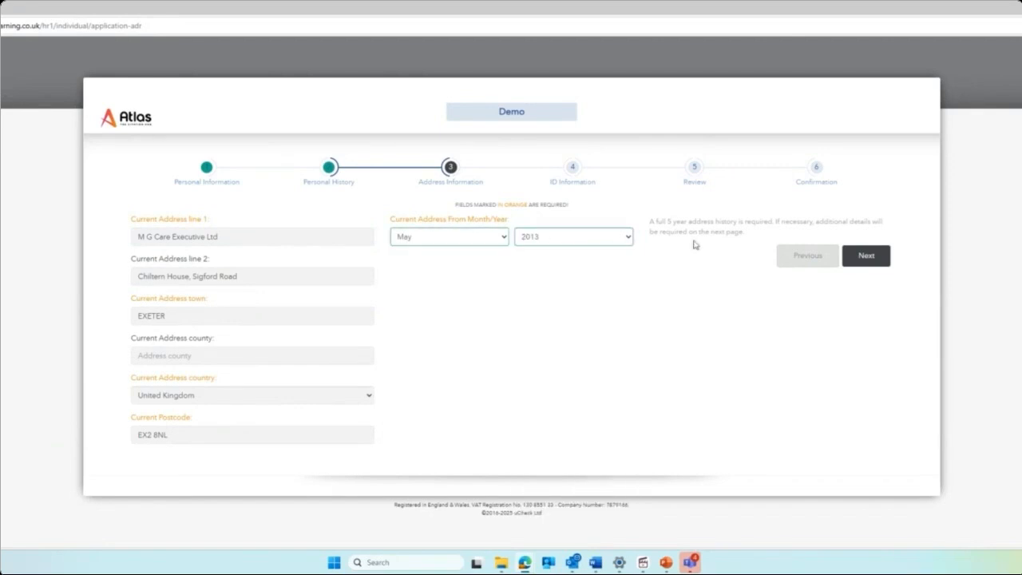
Continue to the review page and scroll through the entered application details.
{"action": "left_click", "coordinate": [876, 261]}
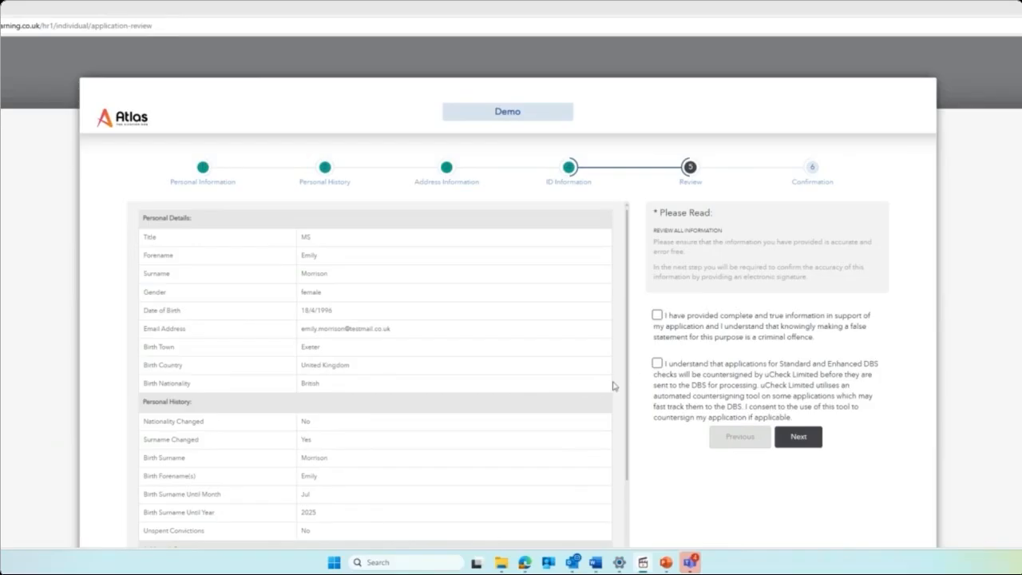
{"action": "scroll", "coordinate": [498, 404], "scroll_direction": "down", "scroll_amount": 3}
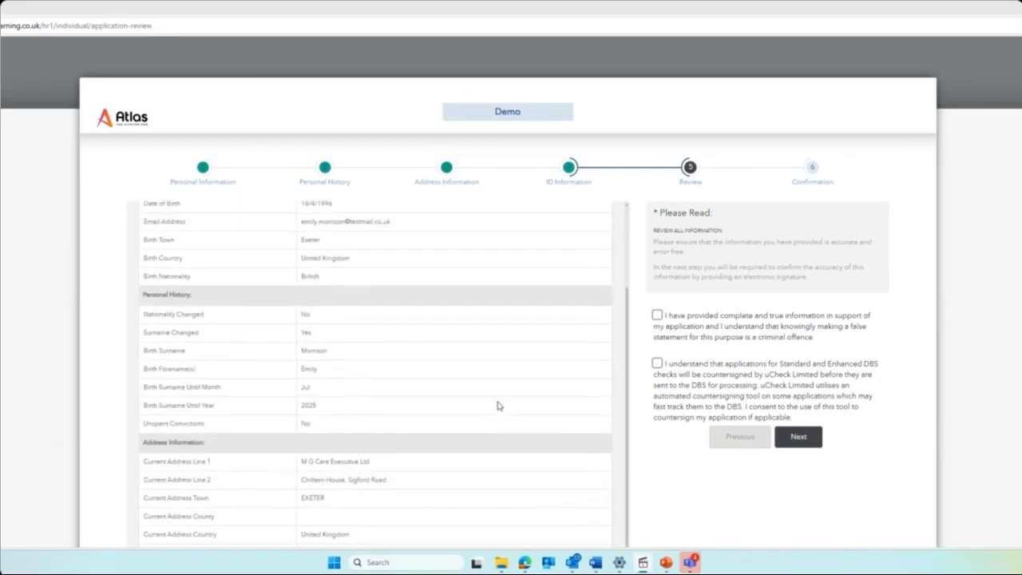
{"action": "scroll", "coordinate": [498, 405], "scroll_direction": "down", "scroll_amount": 1}
{"action": "scroll", "coordinate": [497, 406], "scroll_direction": "down", "scroll_amount": 2}
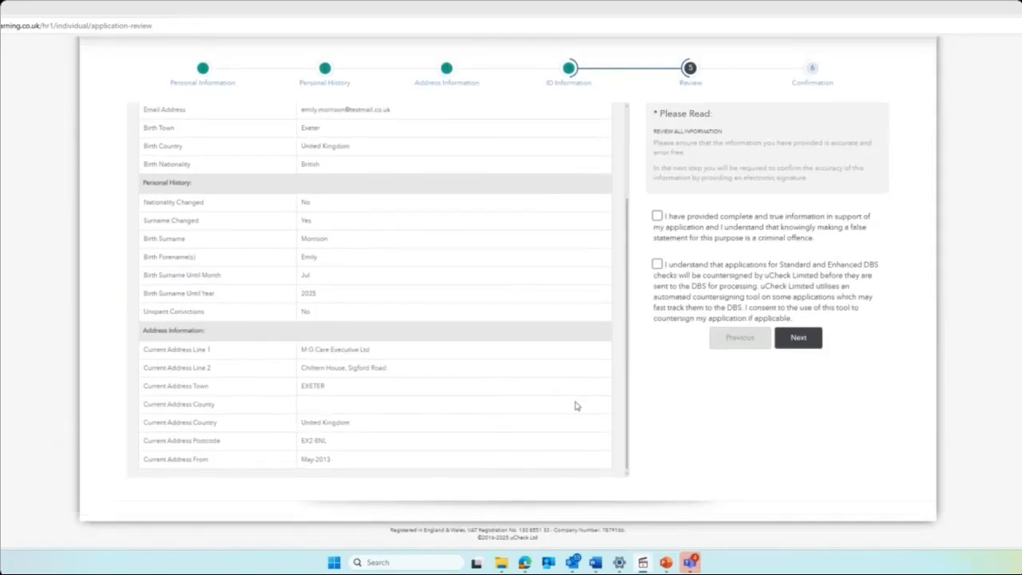
{"action": "scroll", "coordinate": [575, 405], "scroll_direction": "up", "scroll_amount": 5}
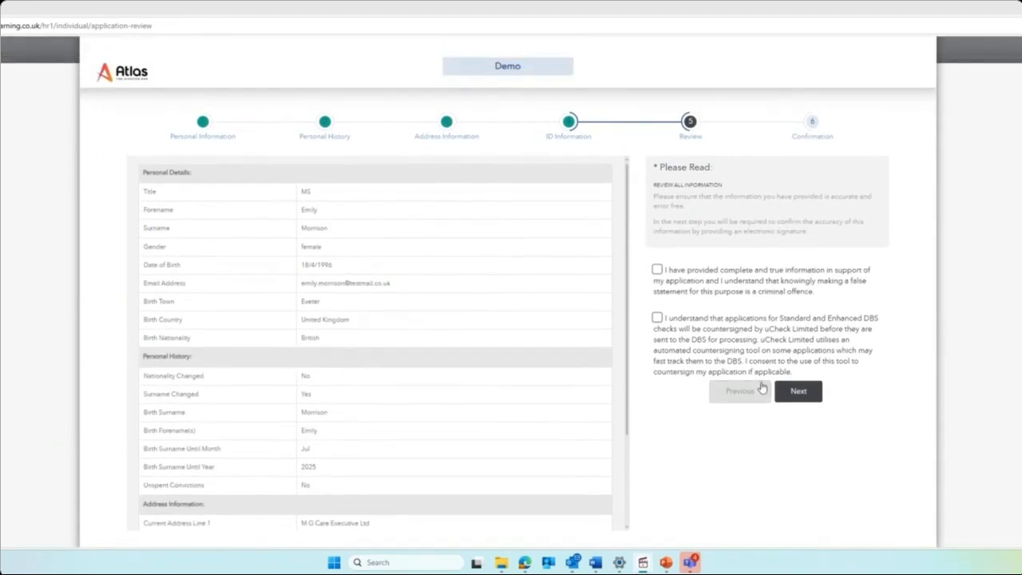
Tick the truthfulness and DBS countersigning declarations, then proceed to the Confirmation step.
{"action": "left_click", "coordinate": [660, 270]}
{"action": "left_click", "coordinate": [658, 319]}
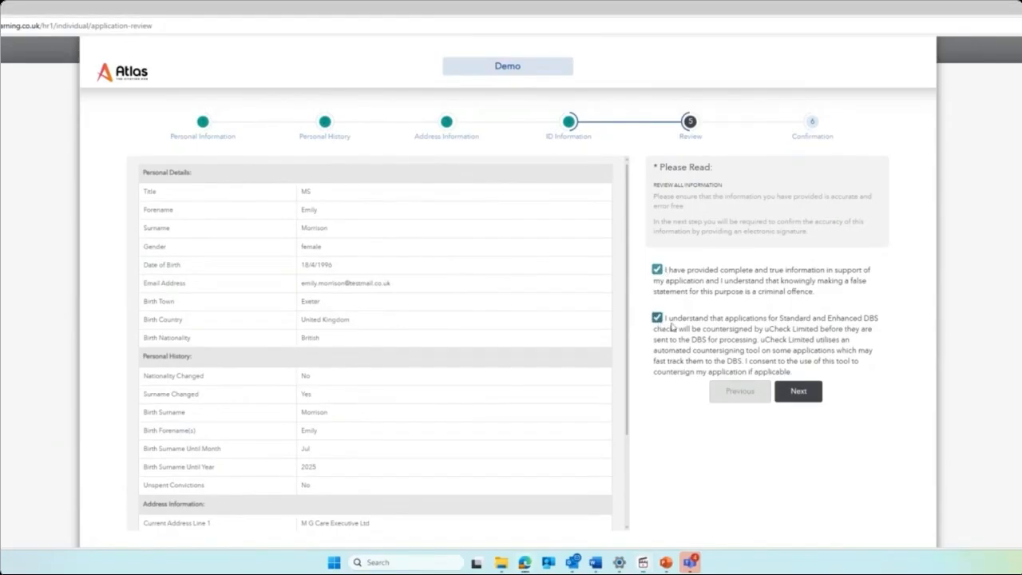
{"action": "left_click", "coordinate": [812, 399]}
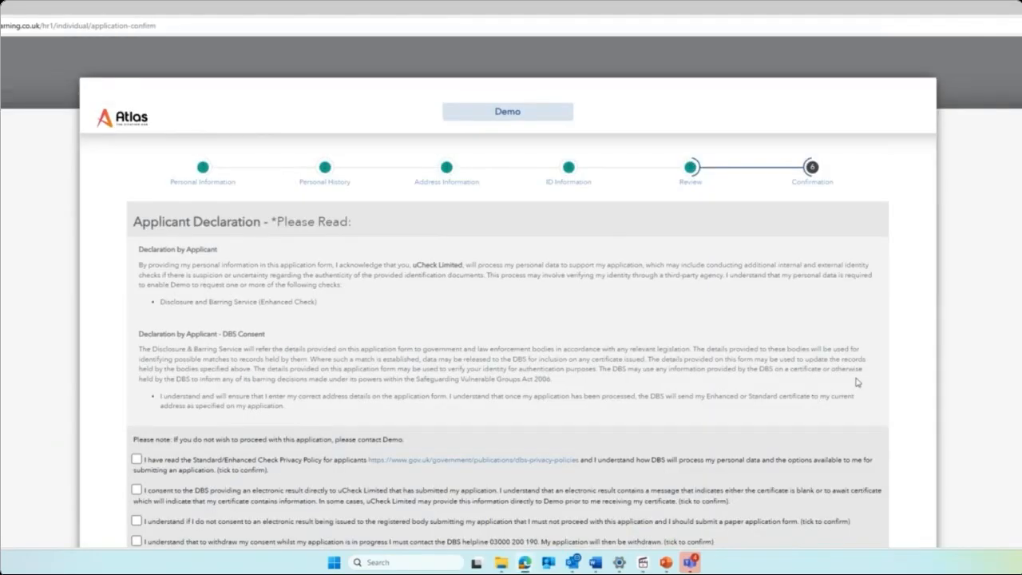
Tick all five Applicant Declaration consent statements and begin typing the applicant's name as the signature.
{"action": "scroll", "coordinate": [913, 359], "scroll_direction": "down", "scroll_amount": 1}
{"action": "scroll", "coordinate": [913, 359], "scroll_direction": "down", "scroll_amount": 2}
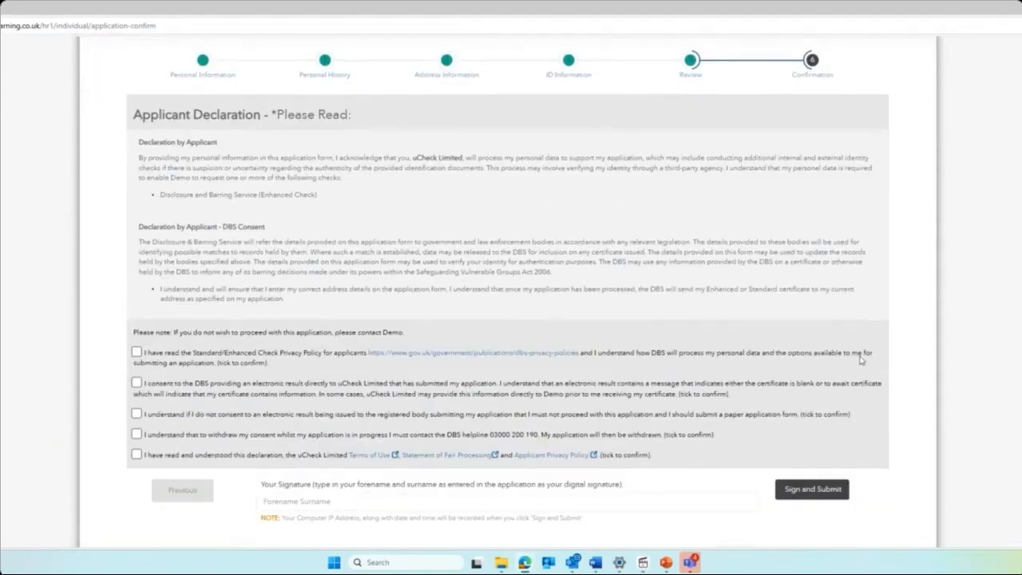
{"action": "left_click", "coordinate": [136, 352]}
{"action": "left_click", "coordinate": [137, 382]}
{"action": "left_click", "coordinate": [137, 413]}
{"action": "left_click", "coordinate": [137, 434]}
{"action": "left_click", "coordinate": [137, 455]}
{"action": "left_click", "coordinate": [391, 501]}
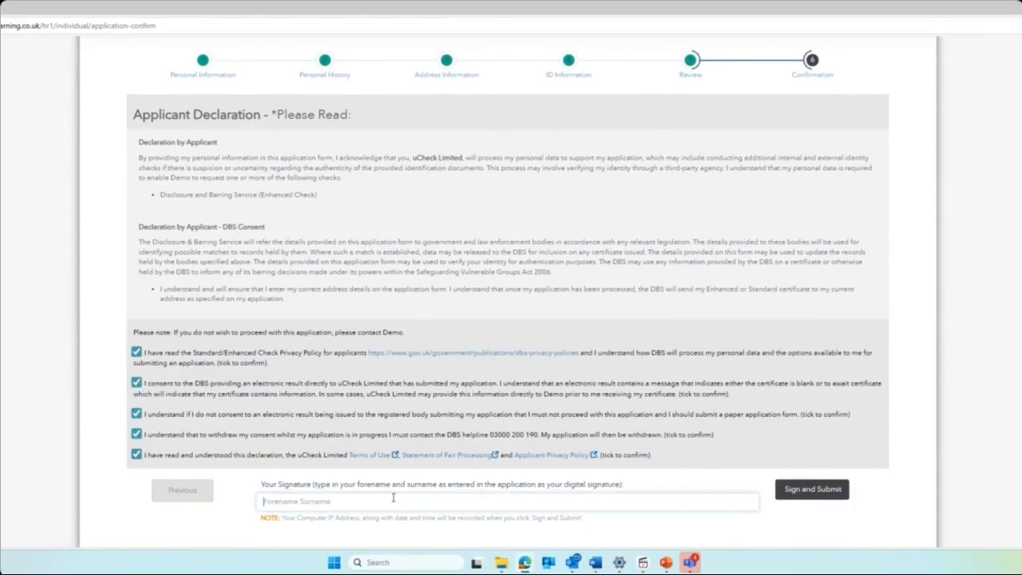
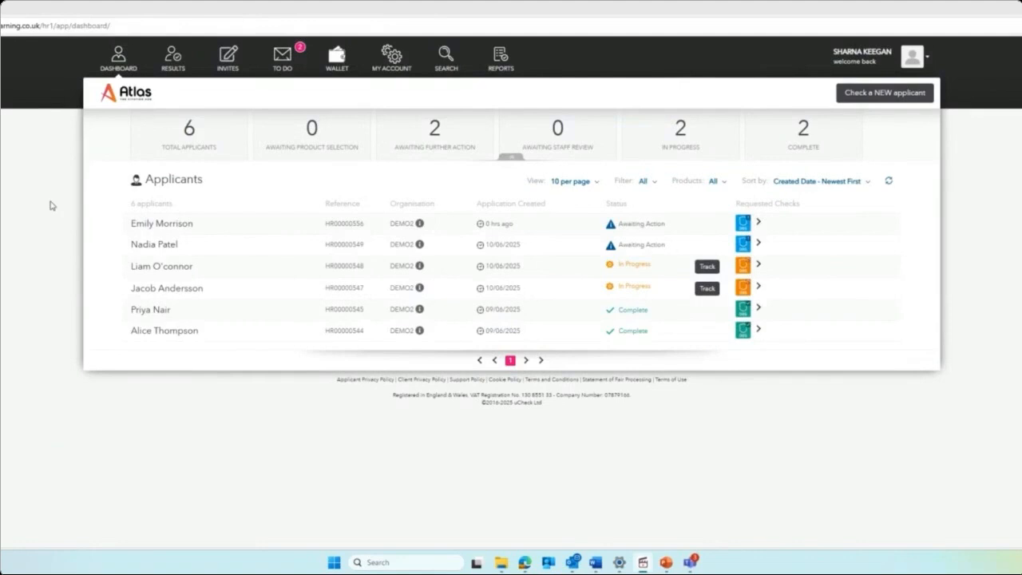
Open the newly added applicant's record and show its Section Y employment details.
{"action": "left_click", "coordinate": [181, 223]}
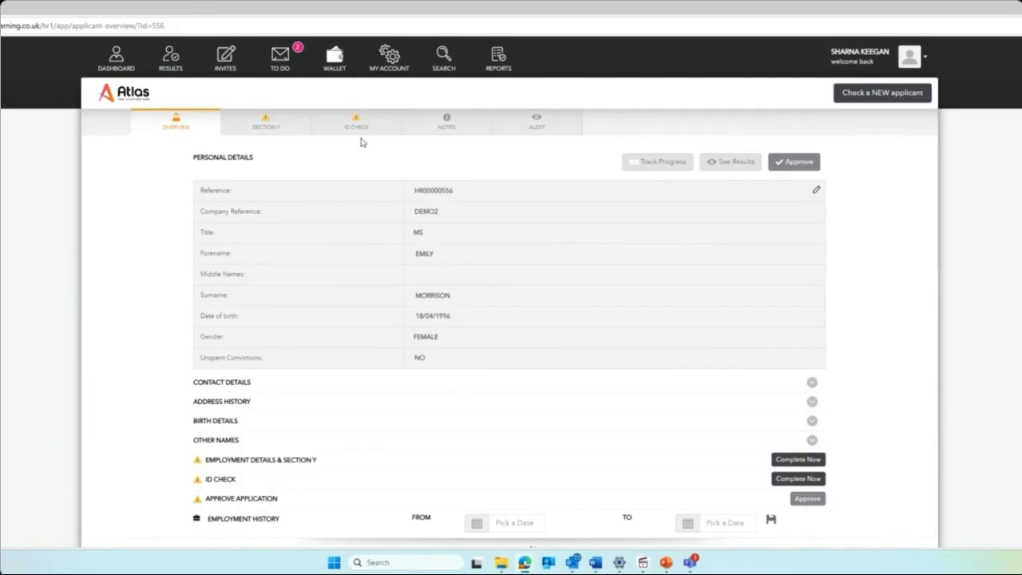
{"action": "left_click", "coordinate": [266, 128]}
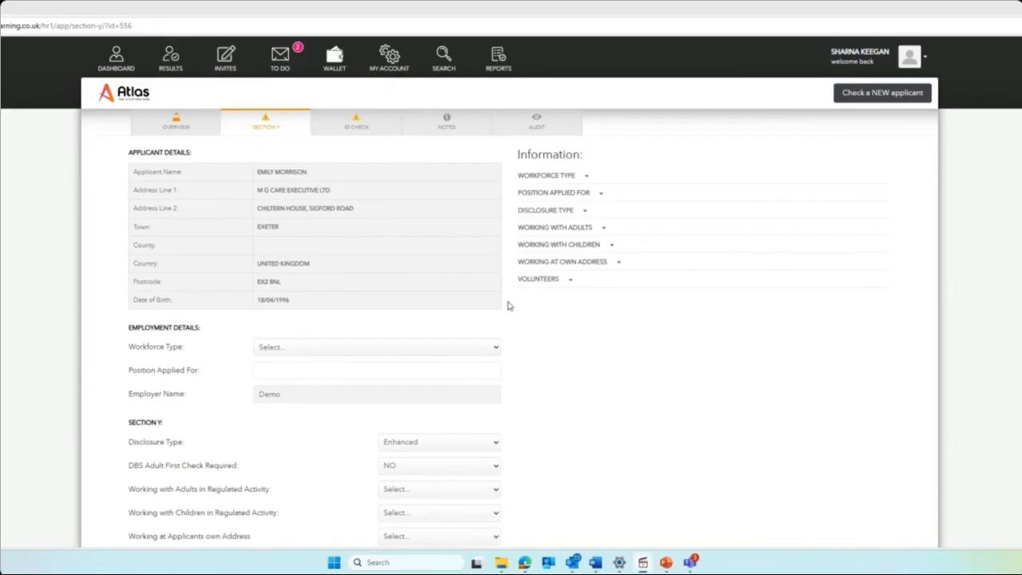
Keep Disclosure Type Enhanced, set Workforce Type to Adult Workforce and position to Care Manager.
{"action": "scroll", "coordinate": [508, 305], "scroll_direction": "down", "scroll_amount": 1}
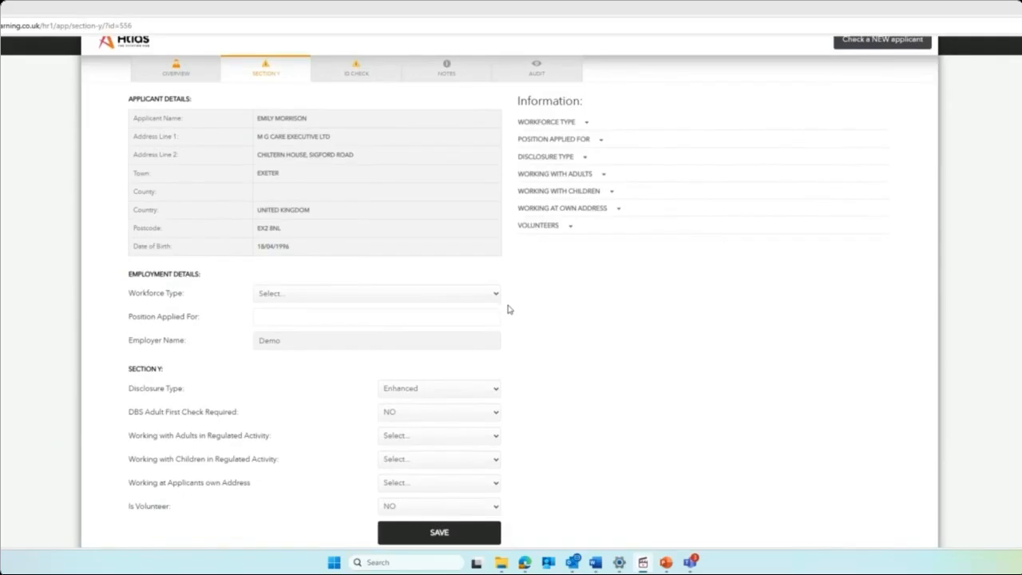
{"action": "left_click", "coordinate": [495, 393]}
{"action": "left_click", "coordinate": [495, 393]}
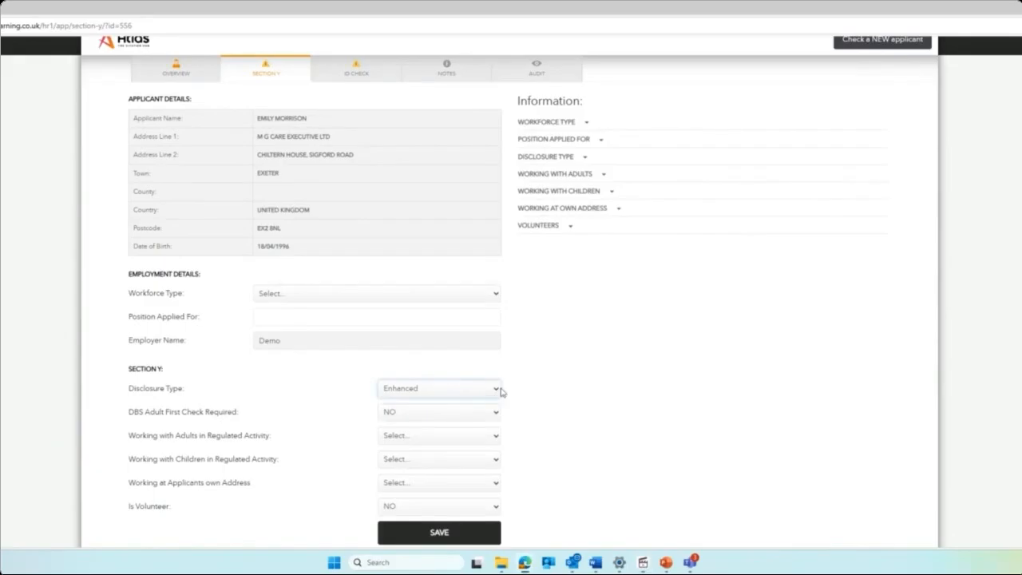
{"action": "left_click", "coordinate": [520, 389]}
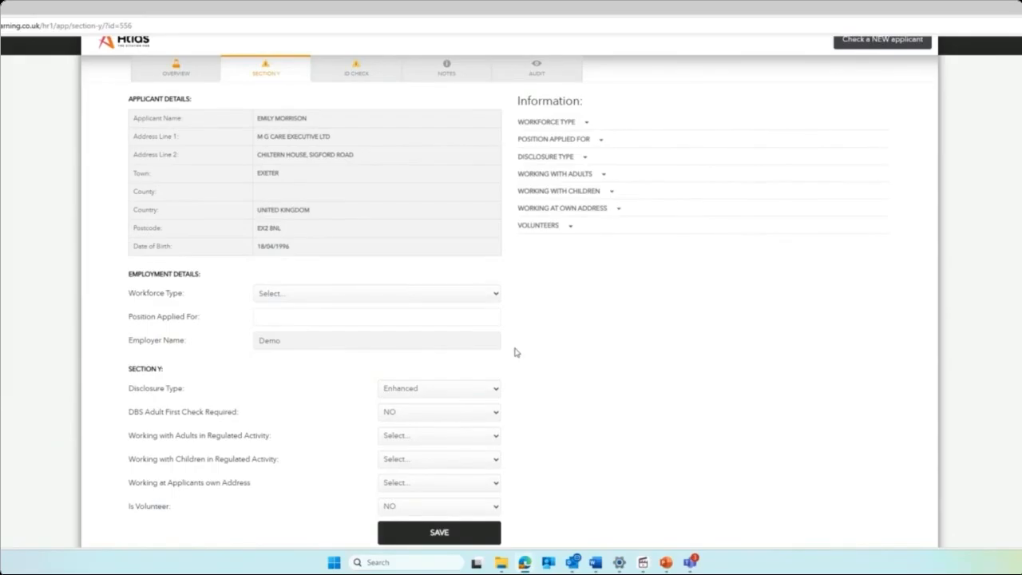
{"action": "left_click", "coordinate": [495, 295]}
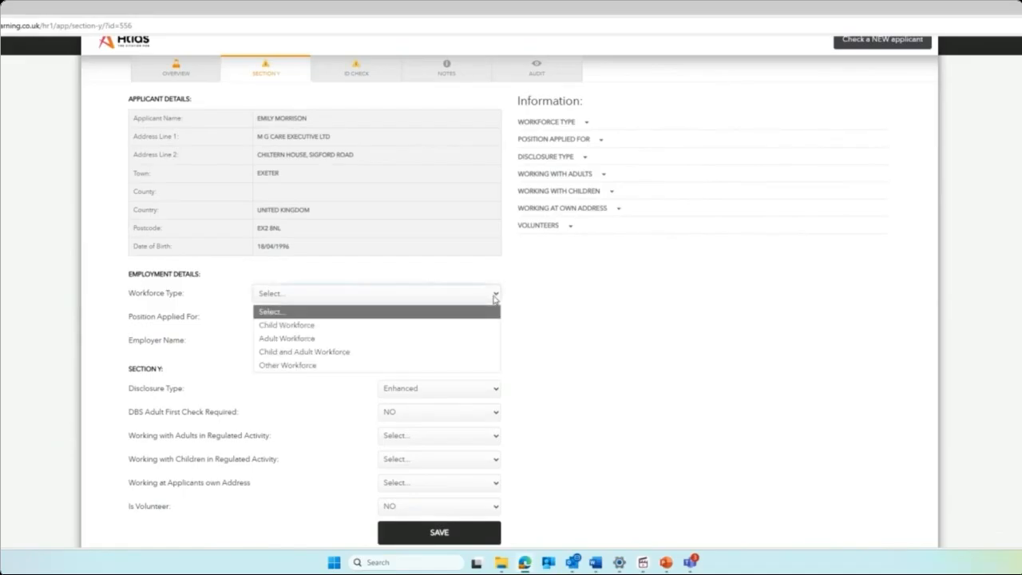
{"action": "left_click", "coordinate": [470, 340]}
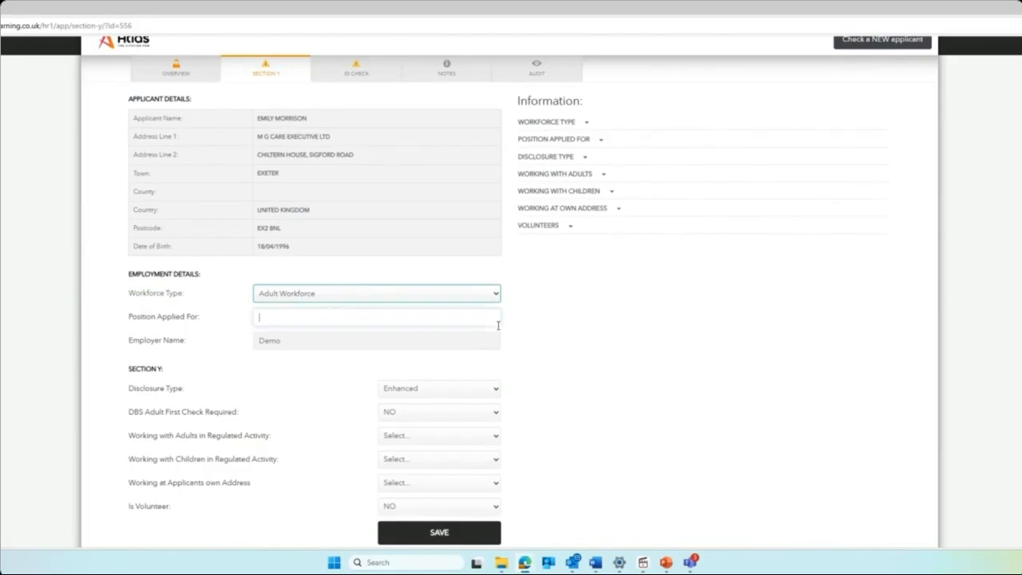
{"action": "type", "text": "C"}
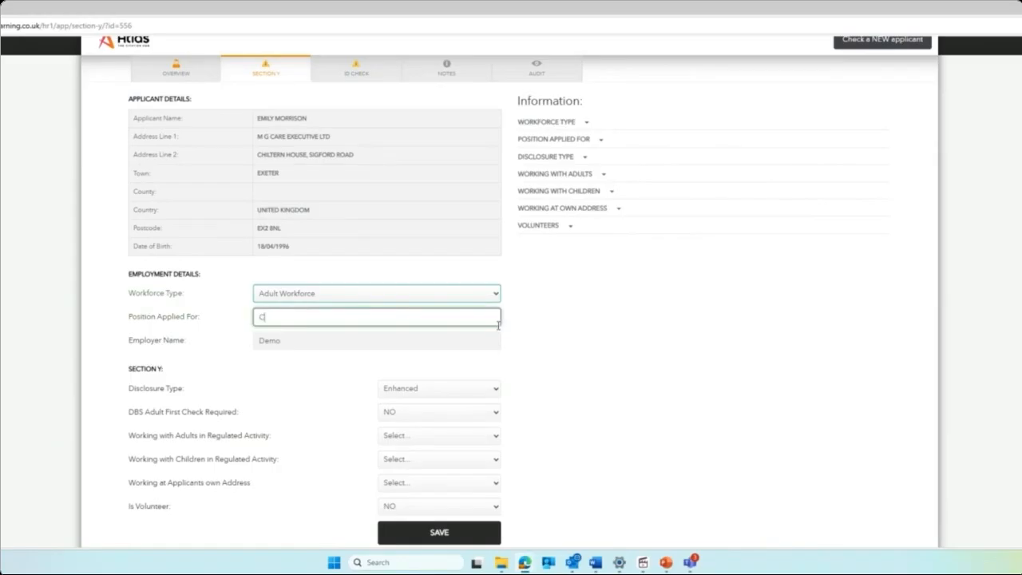
{"action": "type", "text": "are Manager"}
{"action": "left_click", "coordinate": [537, 323]}
Answer working with adults YES, with children NO, at applicant's own address NO.
{"action": "scroll", "coordinate": [537, 323], "scroll_direction": "down", "scroll_amount": 1}
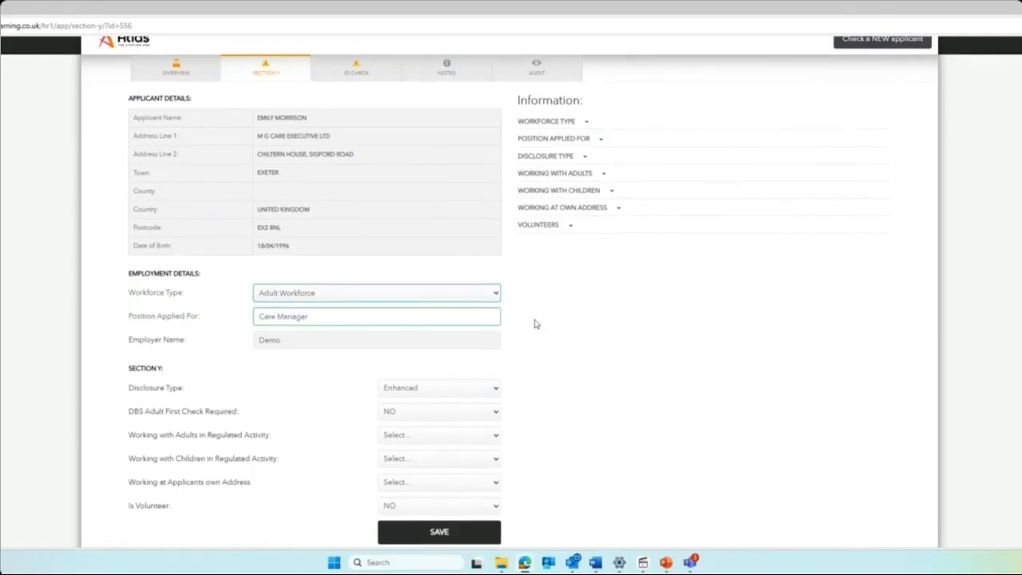
{"action": "scroll", "coordinate": [536, 323], "scroll_direction": "down", "scroll_amount": 1}
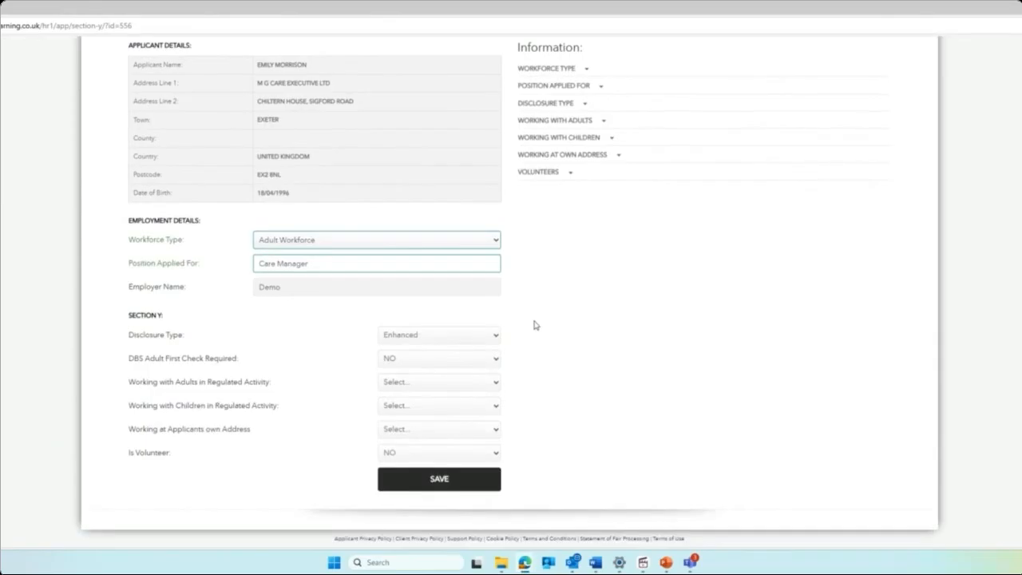
{"action": "left_click", "coordinate": [493, 383]}
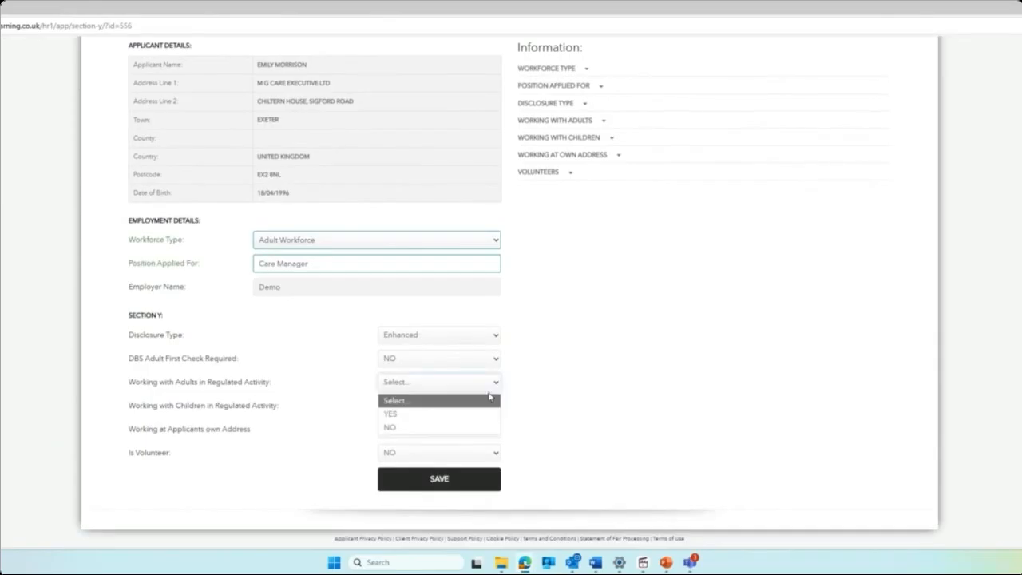
{"action": "left_click", "coordinate": [480, 417]}
{"action": "left_click", "coordinate": [481, 411]}
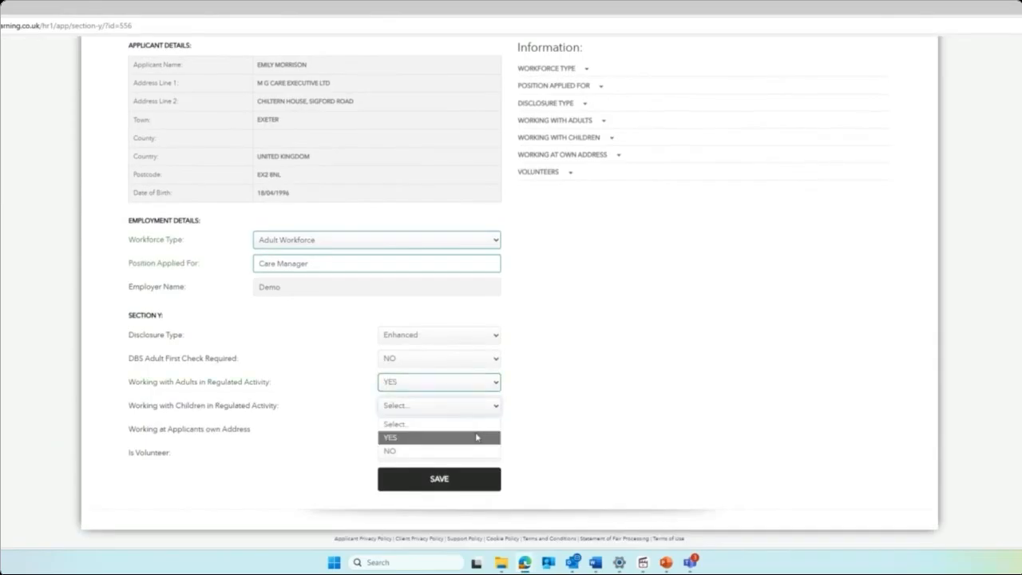
{"action": "left_click", "coordinate": [476, 449]}
{"action": "left_click", "coordinate": [474, 431]}
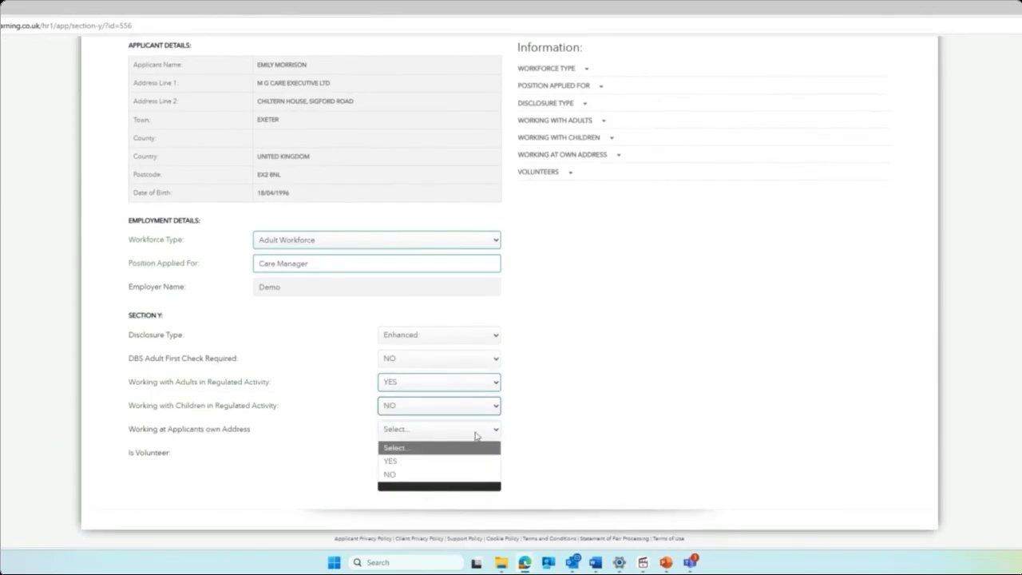
{"action": "left_click", "coordinate": [467, 474]}
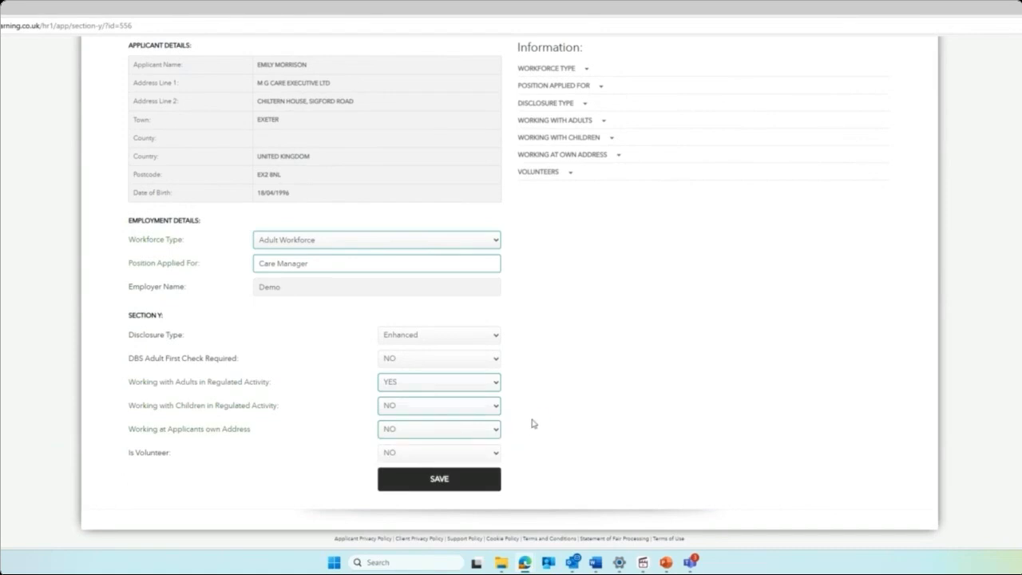
{"action": "scroll", "coordinate": [532, 423], "scroll_direction": "up", "scroll_amount": 1}
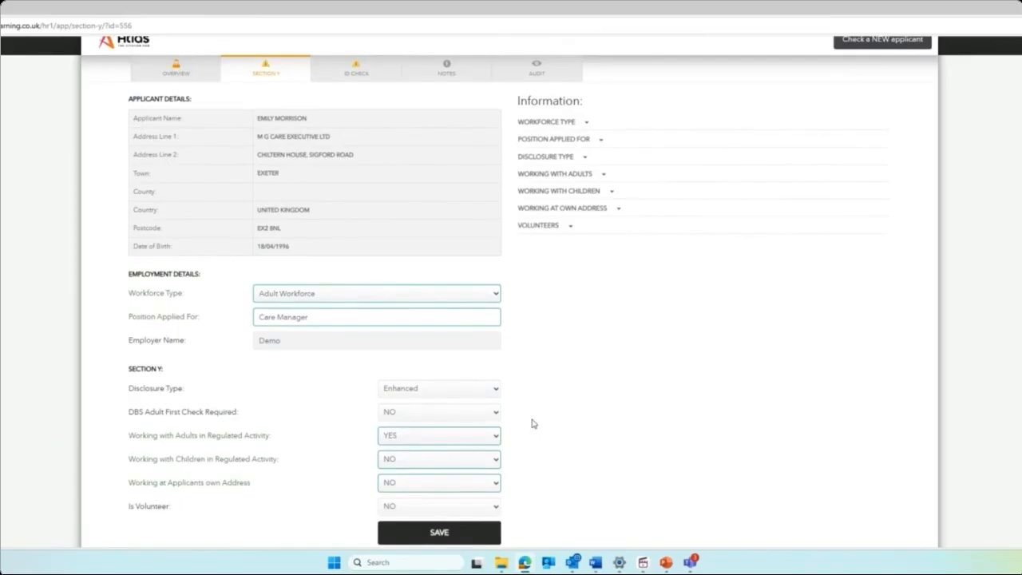
Save the Section Y details and go to the applicant's Notes page.
{"action": "left_click", "coordinate": [466, 541]}
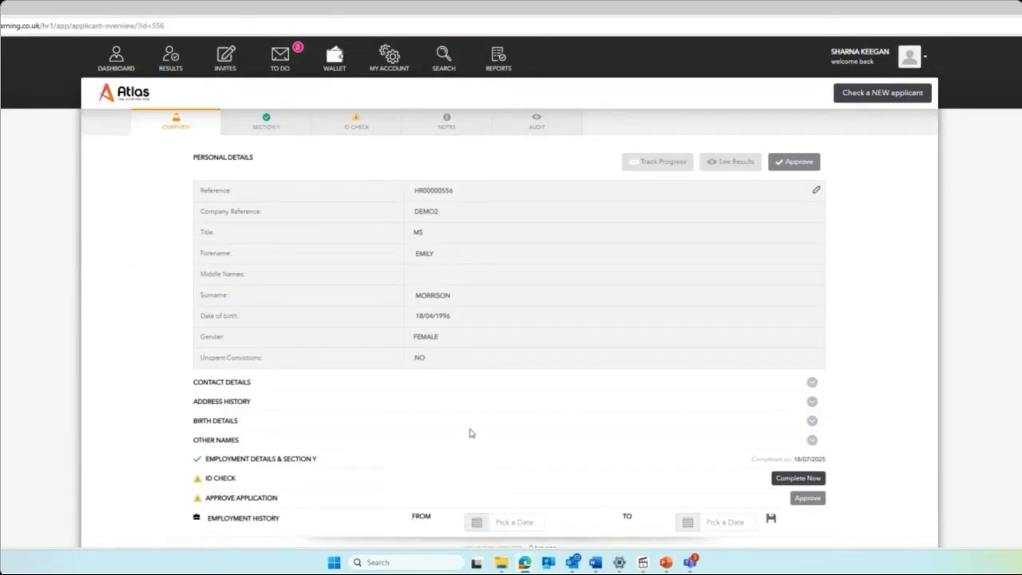
{"action": "left_click", "coordinate": [471, 137]}
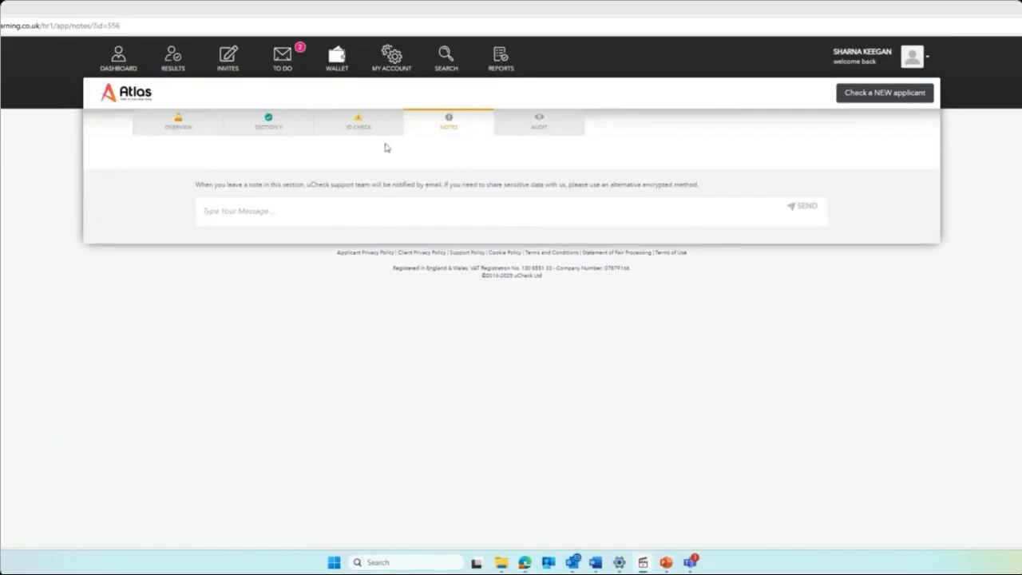
Choose Birth Certificate, UK bank statement and Utility Bill as the Route 1 ID documents.
{"action": "left_click", "coordinate": [359, 128]}
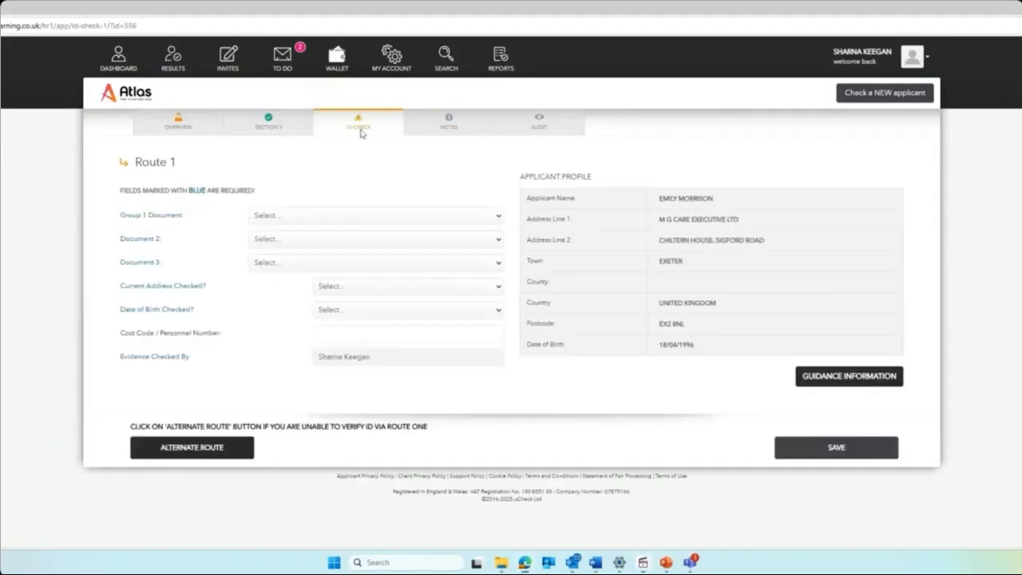
{"action": "left_click", "coordinate": [361, 217]}
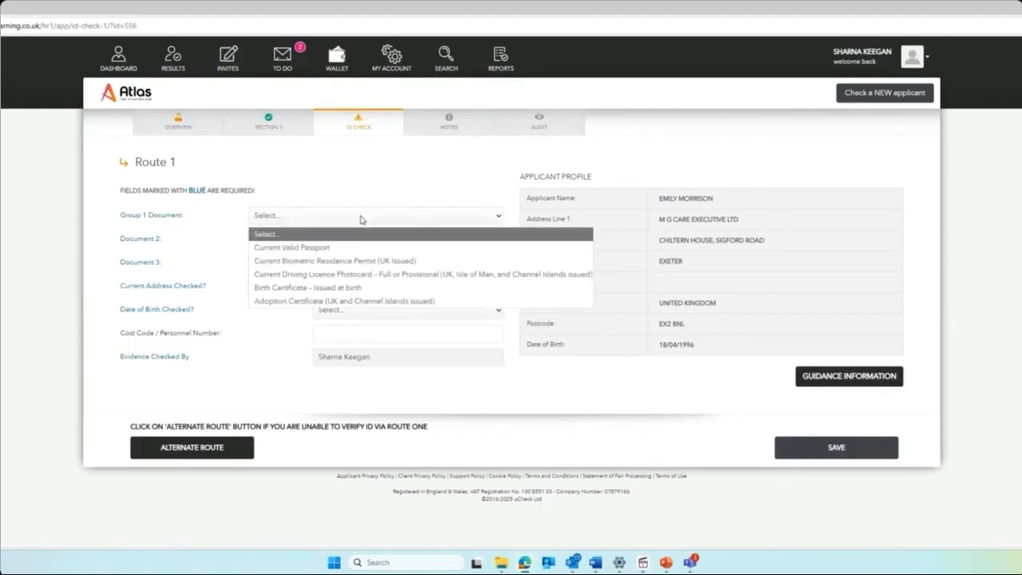
{"action": "left_click", "coordinate": [339, 287]}
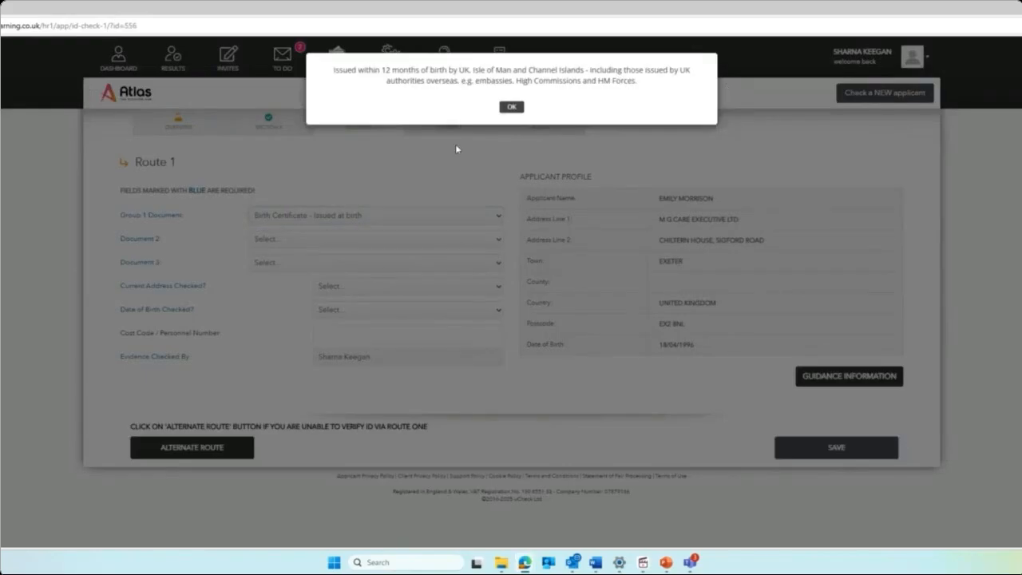
{"action": "left_click", "coordinate": [511, 106]}
{"action": "left_click", "coordinate": [353, 238]}
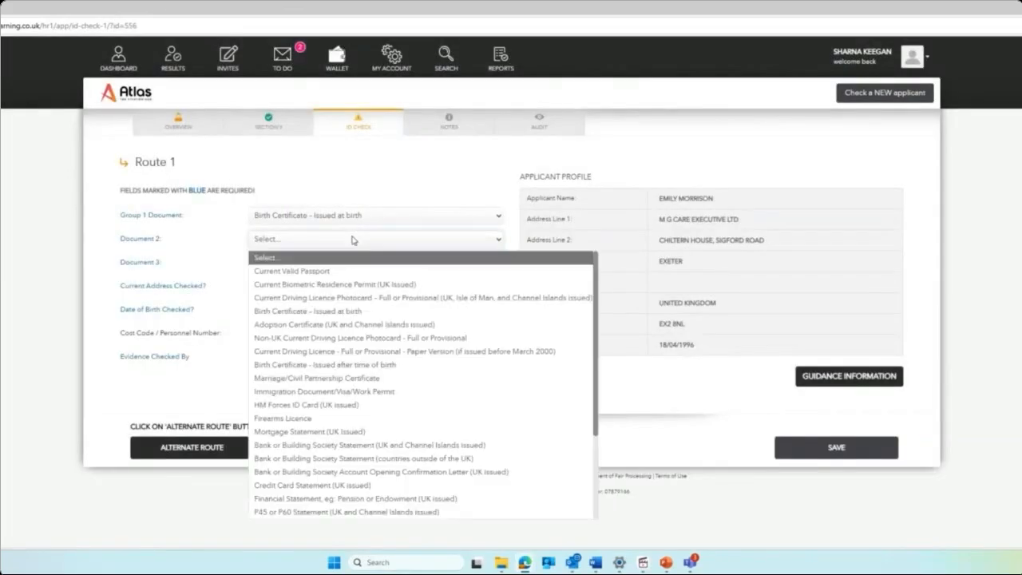
{"action": "left_click", "coordinate": [309, 447]}
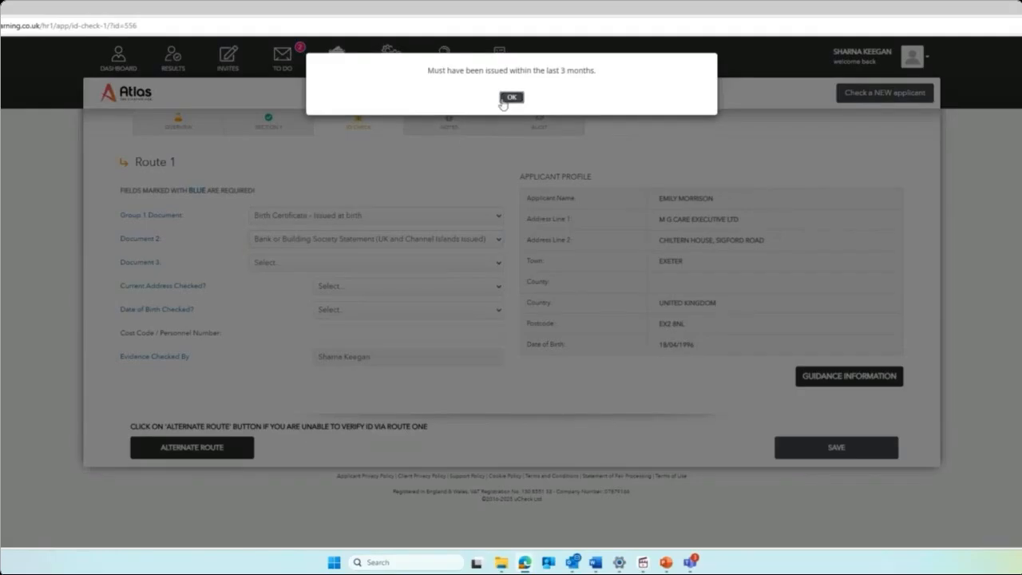
{"action": "left_click", "coordinate": [511, 98]}
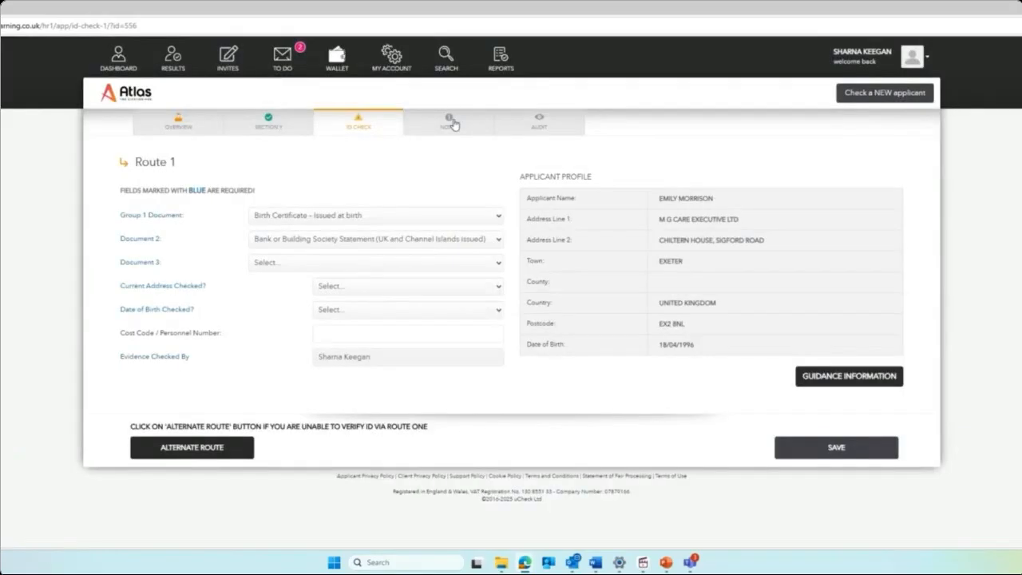
{"action": "left_click", "coordinate": [338, 264]}
{"action": "scroll", "coordinate": [317, 400], "scroll_direction": "down", "scroll_amount": 3}
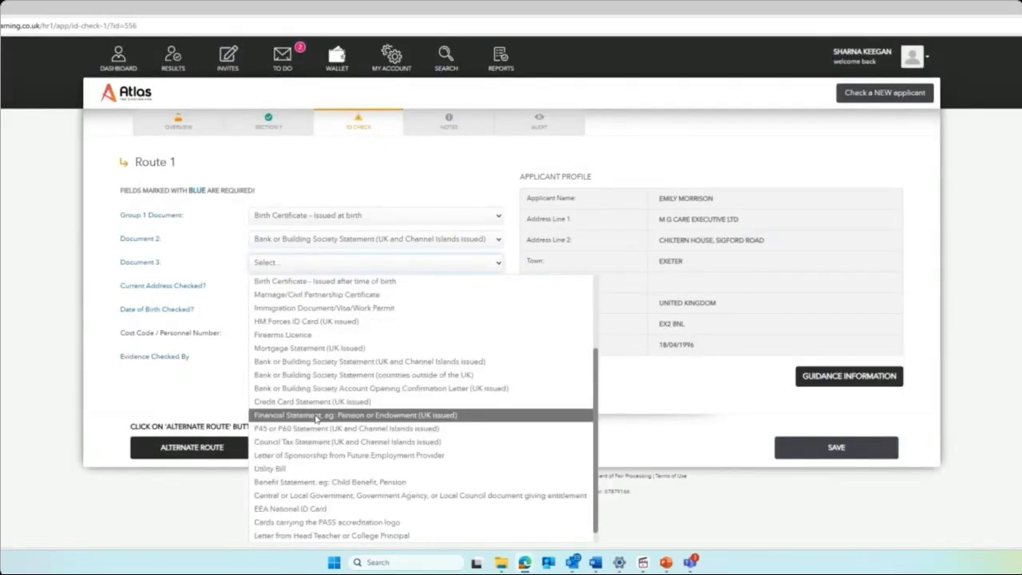
{"action": "left_click", "coordinate": [287, 467]}
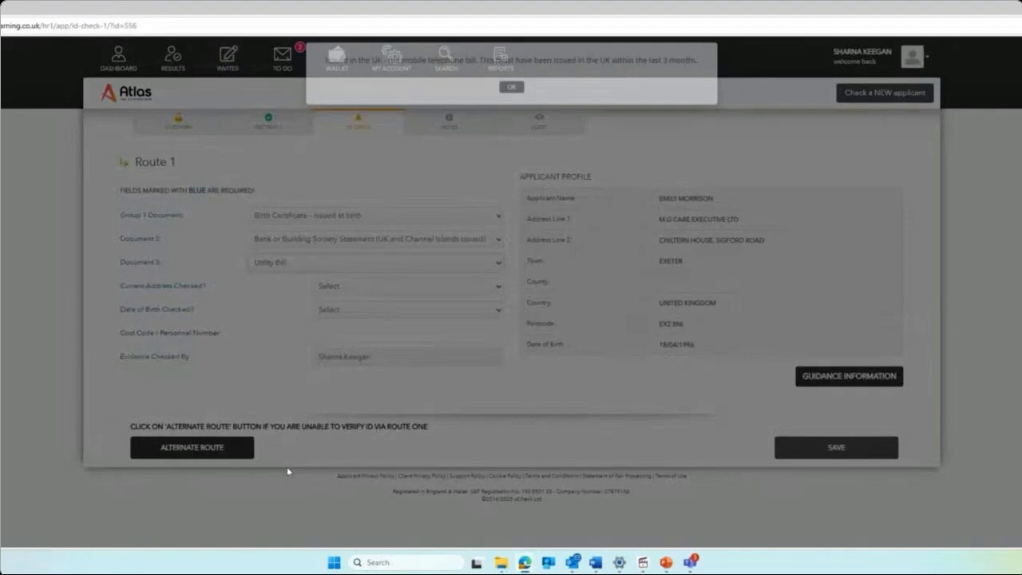
{"action": "left_click", "coordinate": [509, 97]}
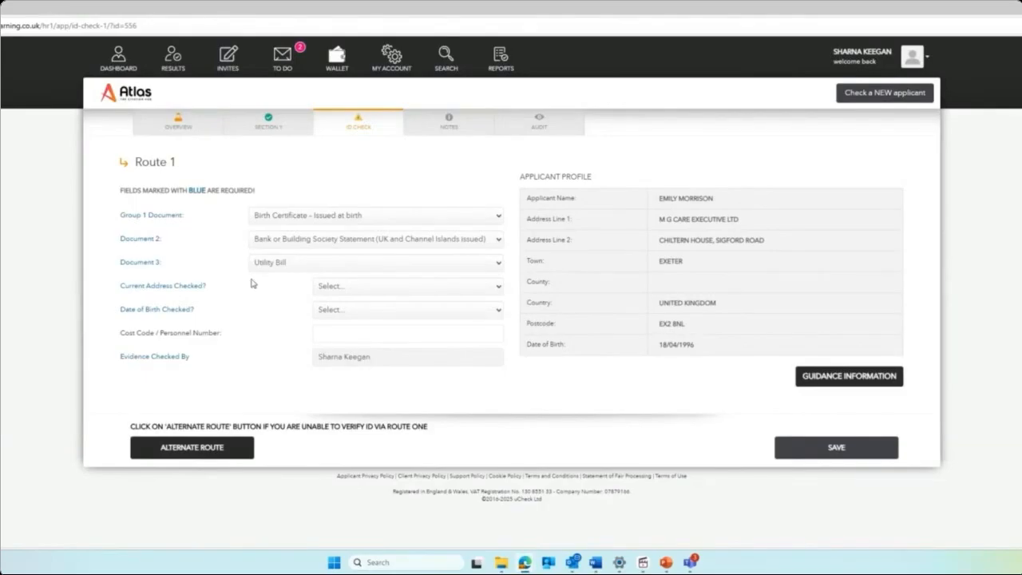
Mark current address and date of birth as checked YES and save the ID check.
{"action": "left_click", "coordinate": [332, 289]}
{"action": "left_click", "coordinate": [328, 318]}
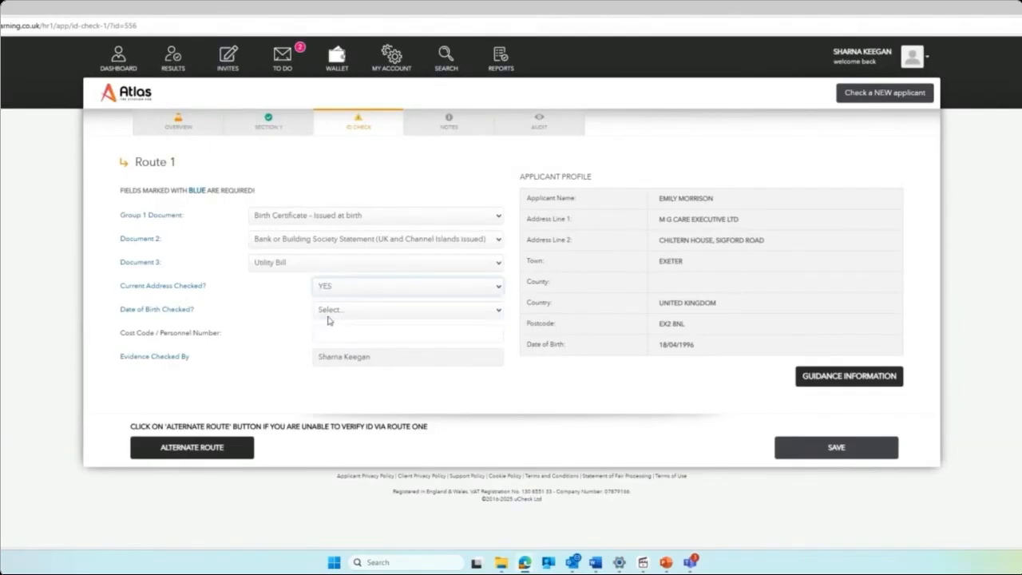
{"action": "left_click", "coordinate": [328, 314]}
{"action": "left_click", "coordinate": [334, 340]}
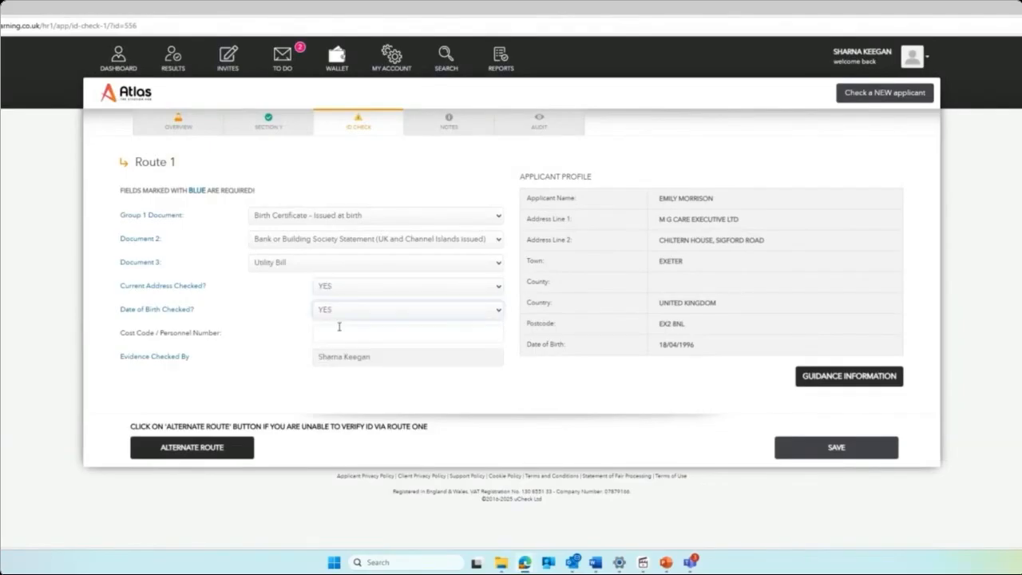
{"action": "left_click", "coordinate": [796, 456]}
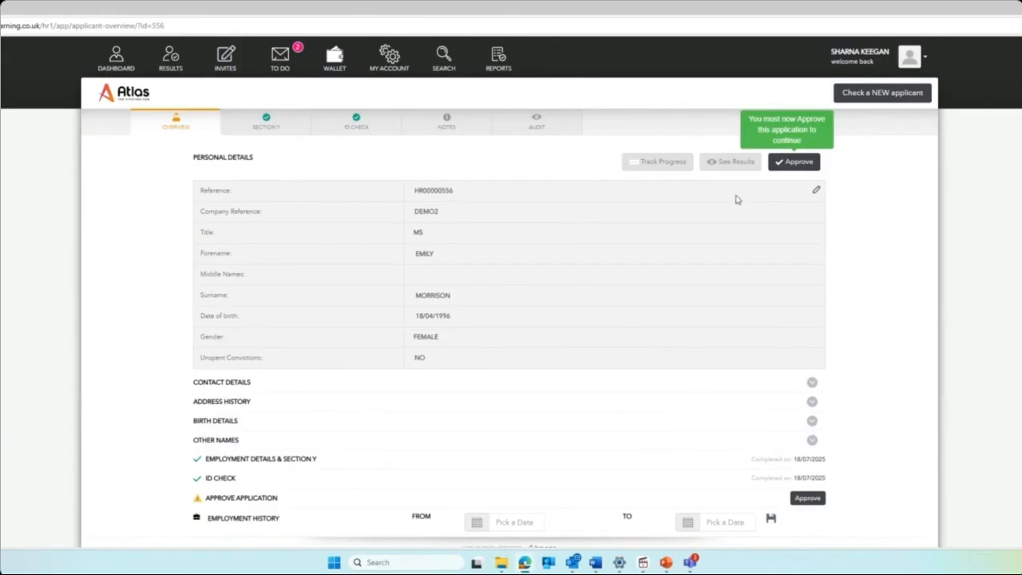
Attempt to approve the application, then view the applicant's audit log.
{"action": "left_click", "coordinate": [803, 169]}
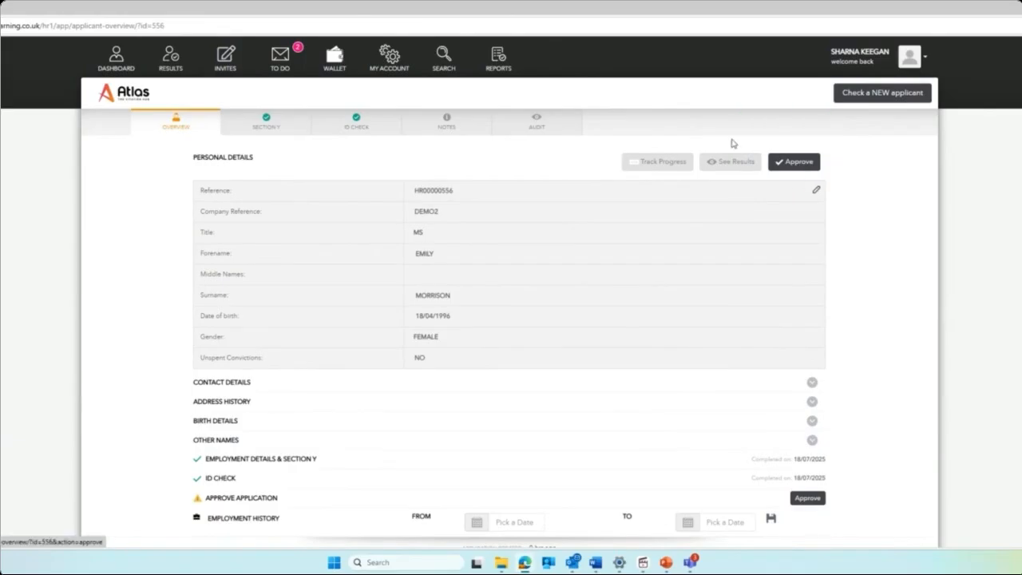
{"action": "left_click", "coordinate": [555, 118]}
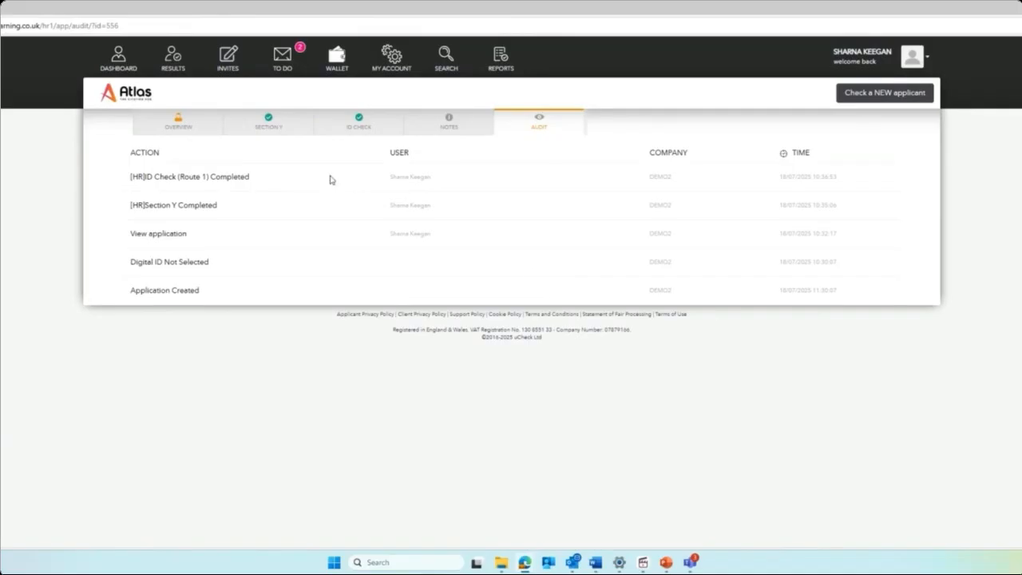
Go back to the applicant's Overview and review its completed Section Y and ID Check.
{"action": "left_click", "coordinate": [197, 126]}
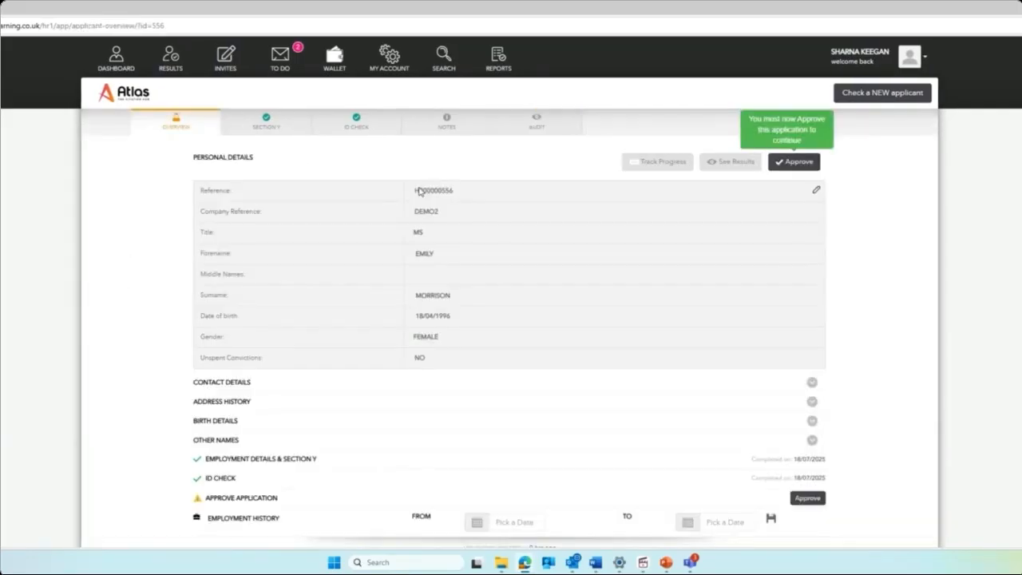
{"action": "scroll", "coordinate": [491, 225], "scroll_direction": "down", "scroll_amount": 1}
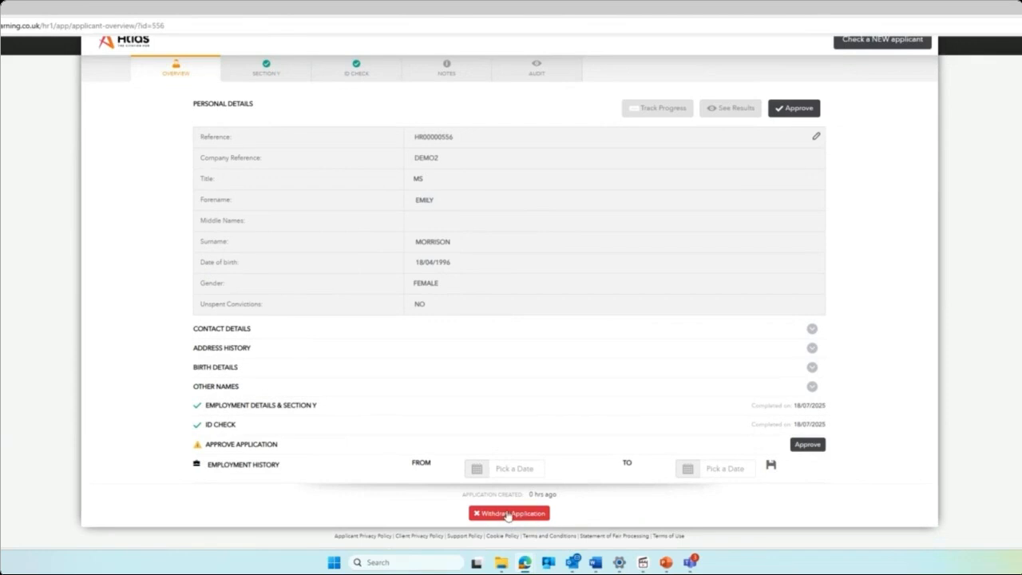
{"action": "scroll", "coordinate": [560, 446], "scroll_direction": "up", "scroll_amount": 2}
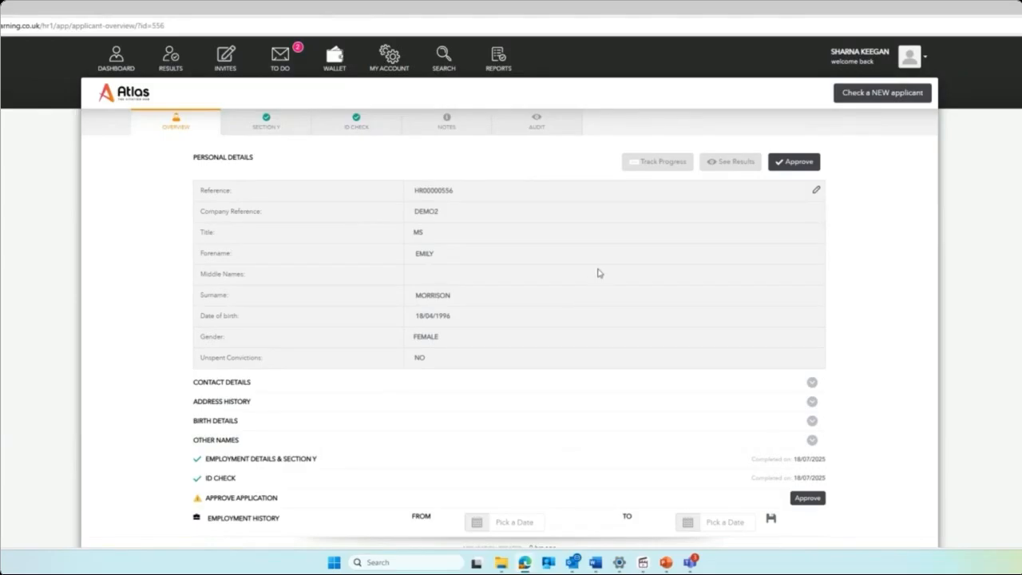
From the dashboard, open the third applicant's application to see its In Progress DBS check.
{"action": "left_click", "coordinate": [122, 54]}
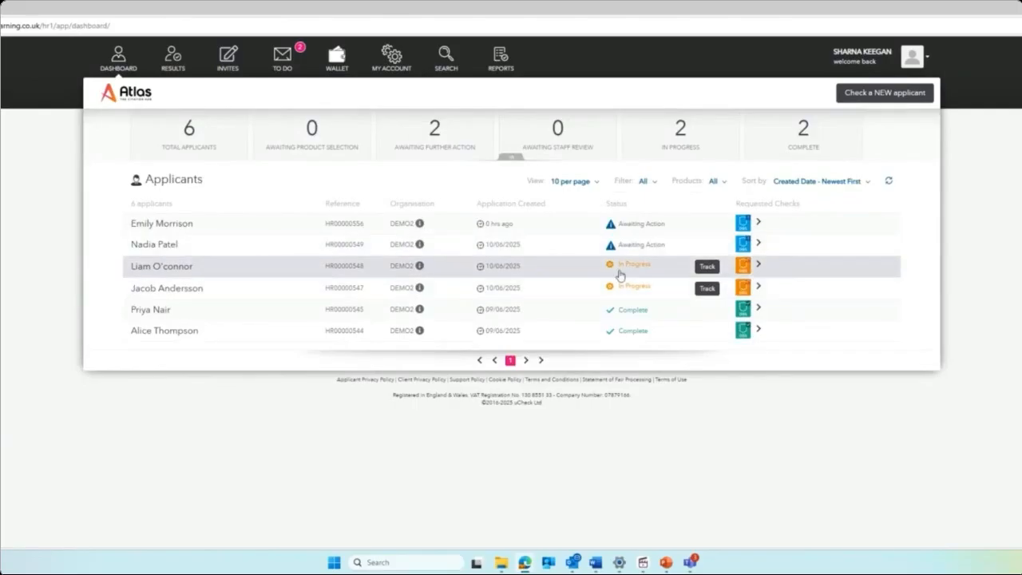
{"action": "left_click", "coordinate": [706, 269]}
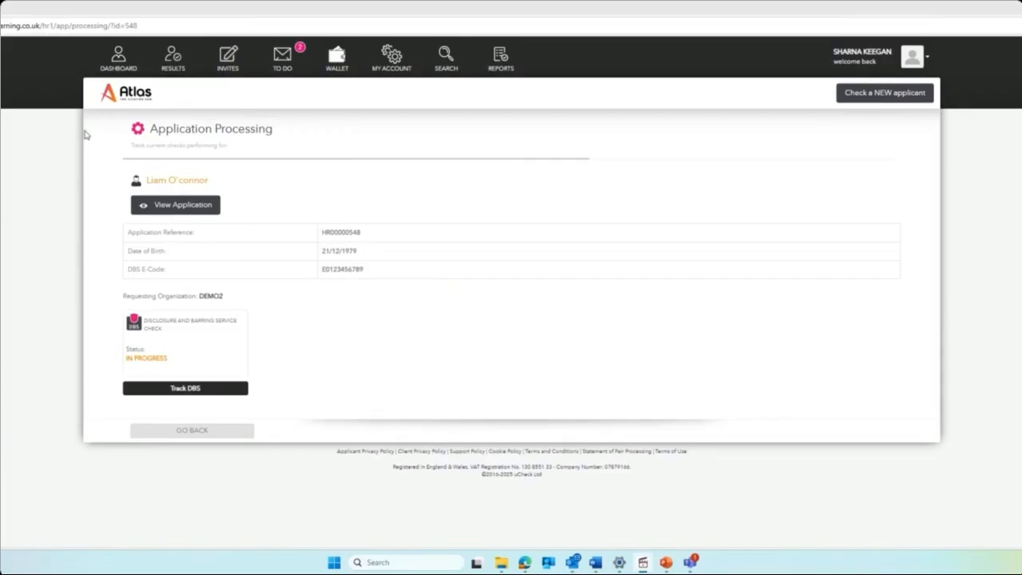
Open Results and expand the first applicant's Enhanced DBS check showing Clear.
{"action": "left_click", "coordinate": [173, 65]}
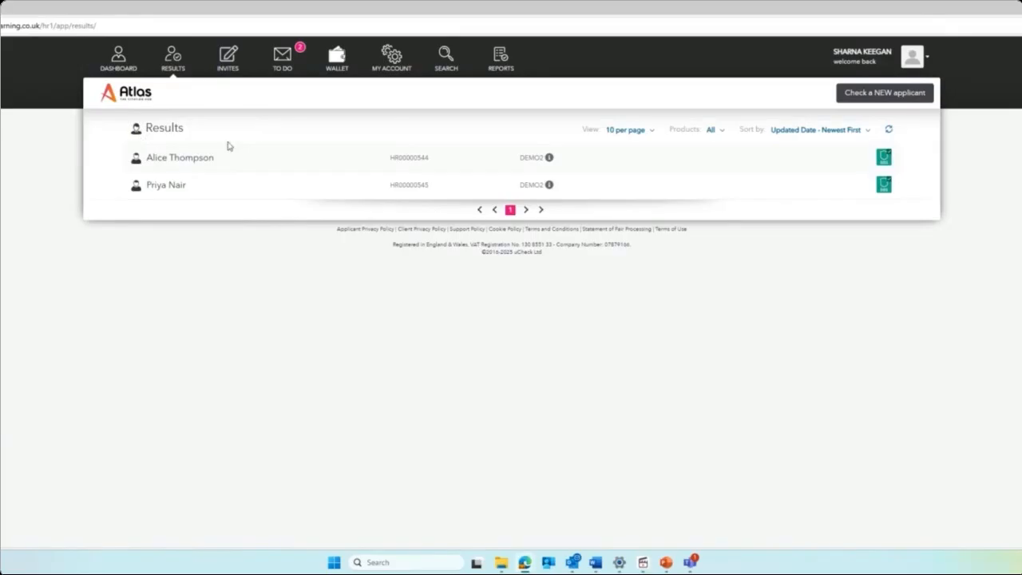
{"action": "left_click", "coordinate": [177, 157]}
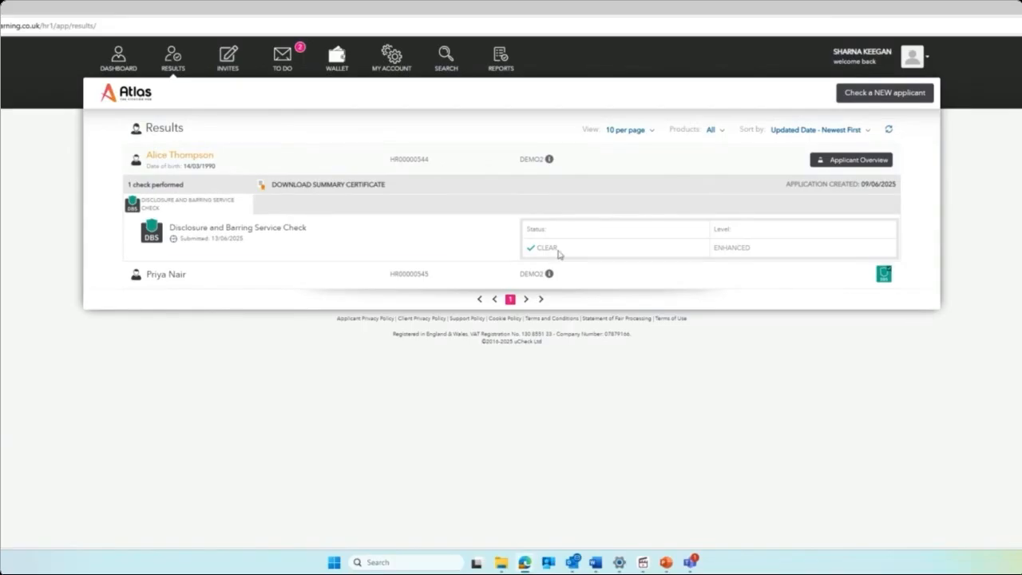
Open the applicant's full overview and set the employment start date to 02/12/2024.
{"action": "left_click", "coordinate": [852, 160]}
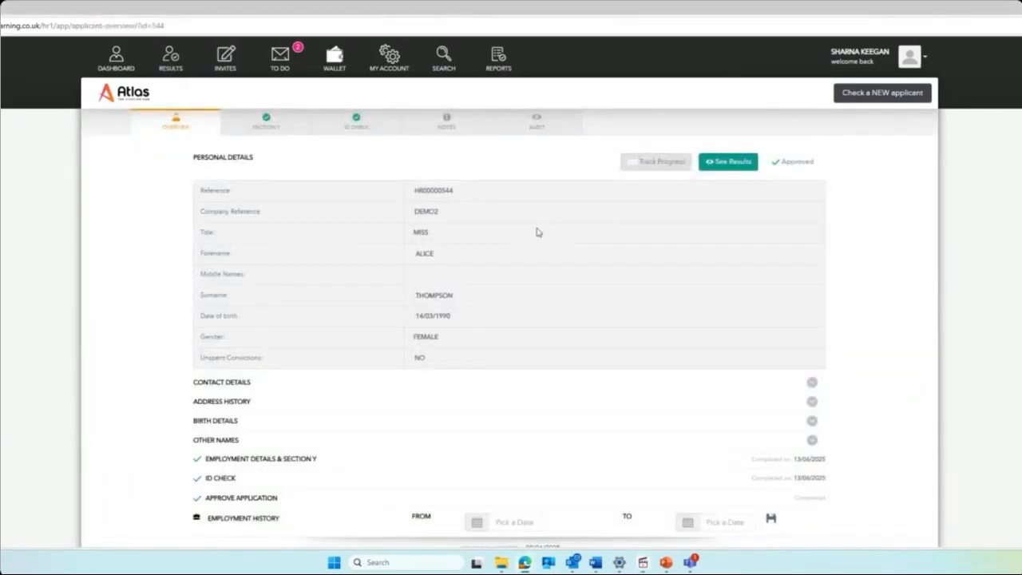
{"action": "scroll", "coordinate": [537, 231], "scroll_direction": "down", "scroll_amount": 1}
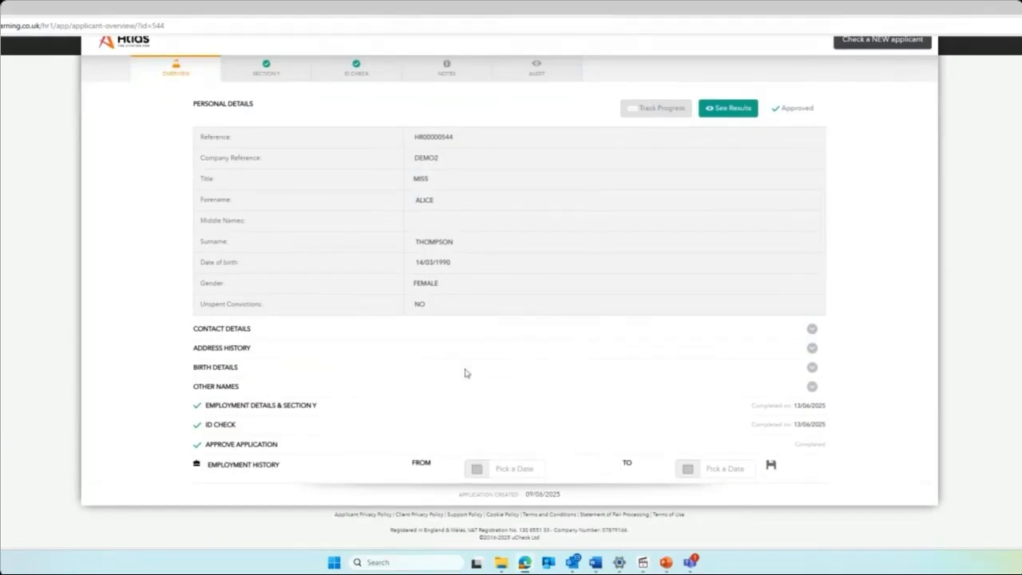
{"action": "left_click", "coordinate": [498, 467]}
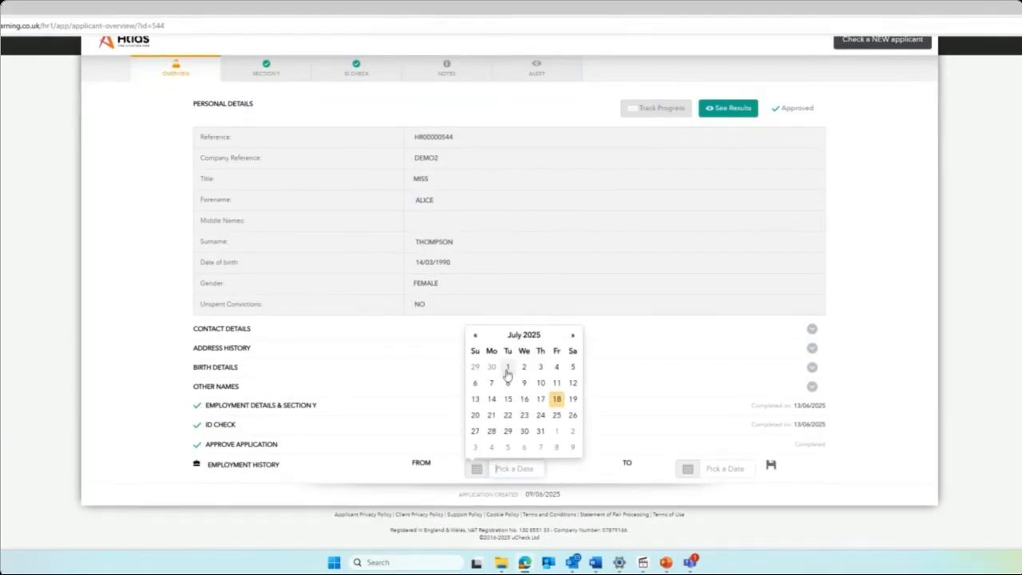
{"action": "left_click", "coordinate": [475, 335]}
{"action": "left_click", "coordinate": [475, 335]}
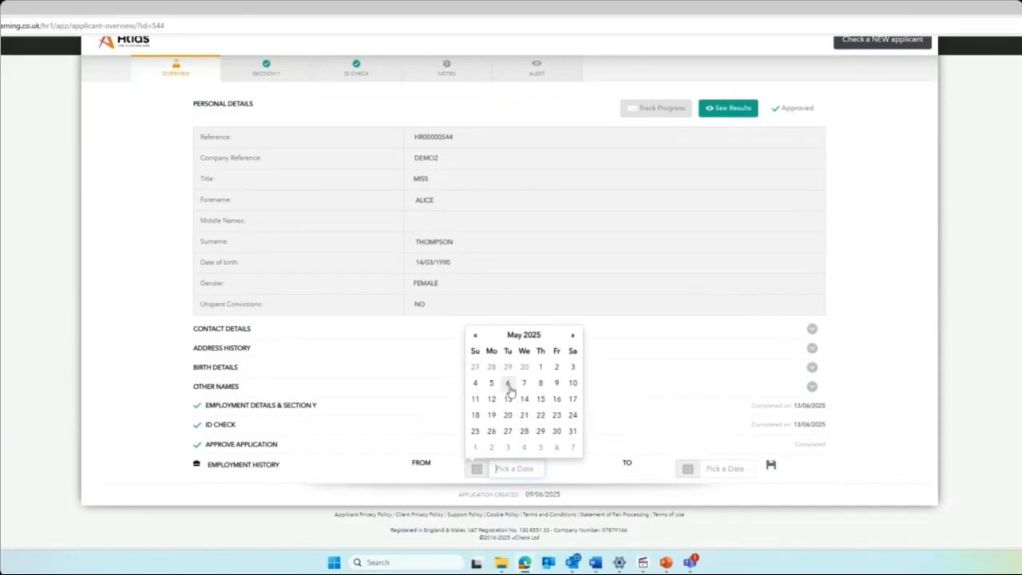
{"action": "left_click", "coordinate": [475, 334]}
{"action": "left_click", "coordinate": [475, 334]}
{"action": "left_click", "coordinate": [475, 335]}
{"action": "left_click", "coordinate": [475, 335]}
{"action": "left_click", "coordinate": [475, 335]}
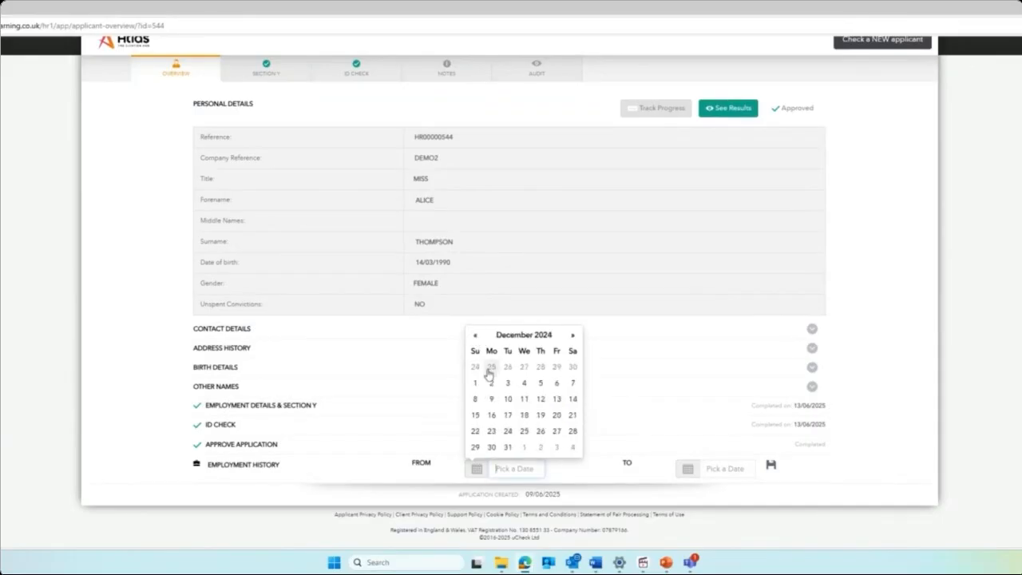
{"action": "left_click", "coordinate": [491, 383]}
Set the employment end date to 15/07/2025, save, and confirm the leave date.
{"action": "left_click", "coordinate": [707, 471]}
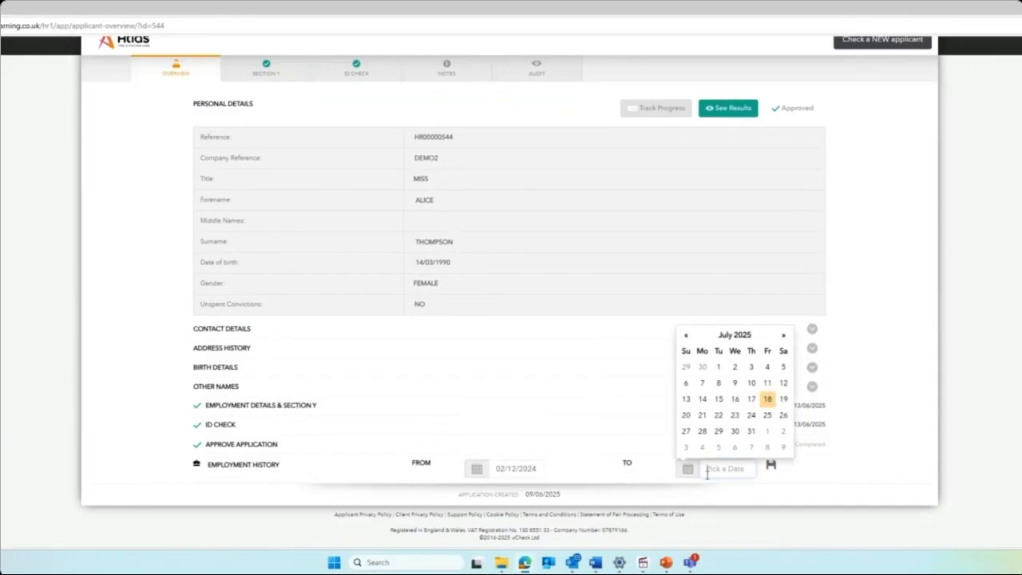
{"action": "left_click", "coordinate": [718, 398]}
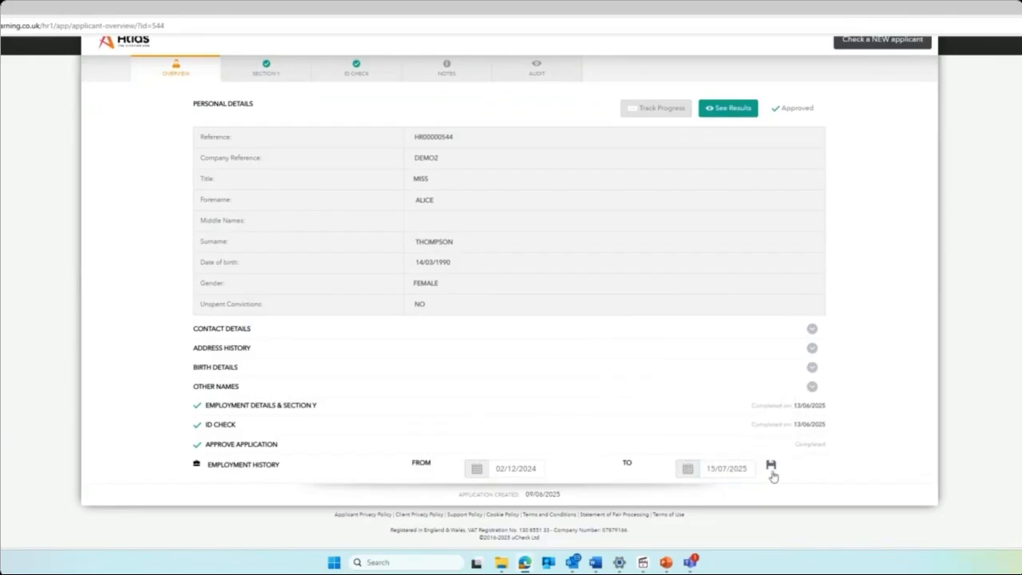
{"action": "left_click", "coordinate": [771, 472]}
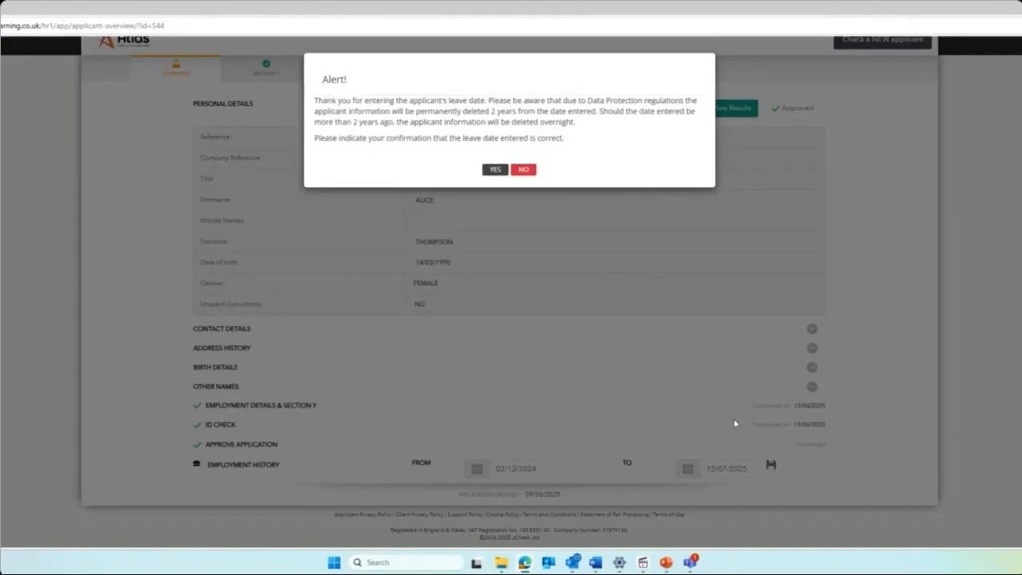
{"action": "left_click", "coordinate": [496, 169]}
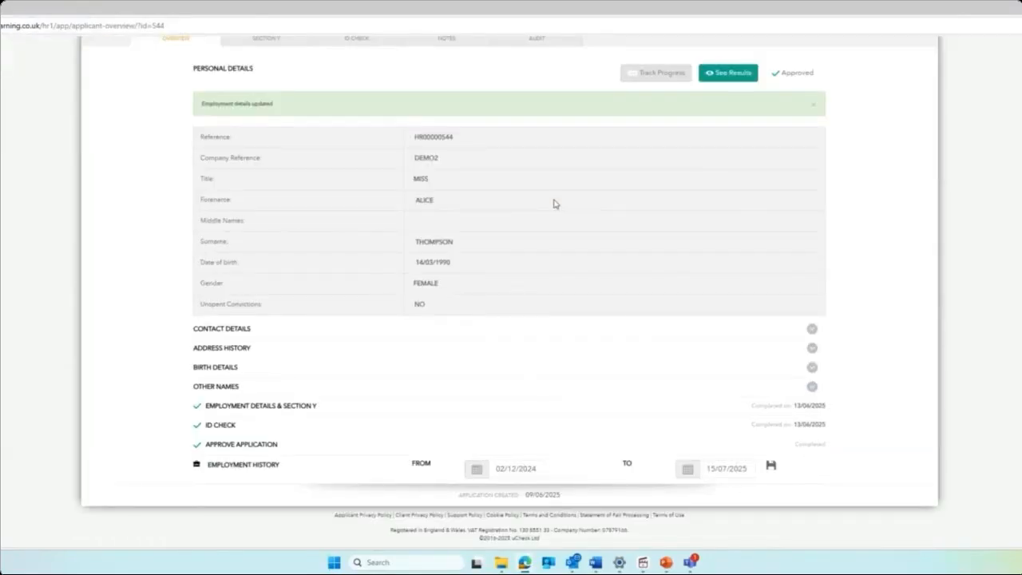
{"action": "scroll", "coordinate": [553, 203], "scroll_direction": "up", "scroll_amount": 2}
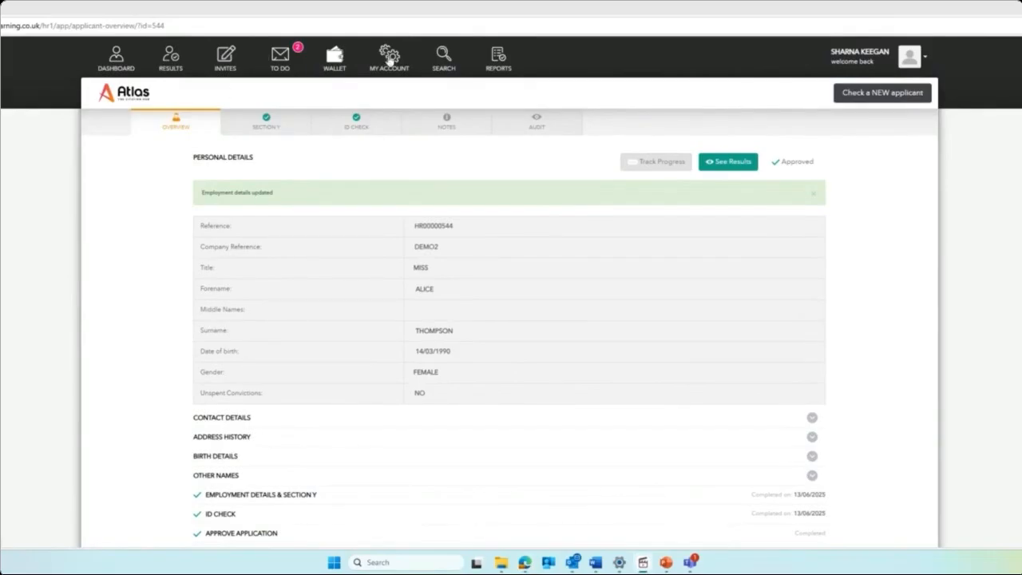
Resend the newest invitation from the Invites list, then bring up the To Do list.
{"action": "left_click", "coordinate": [229, 57]}
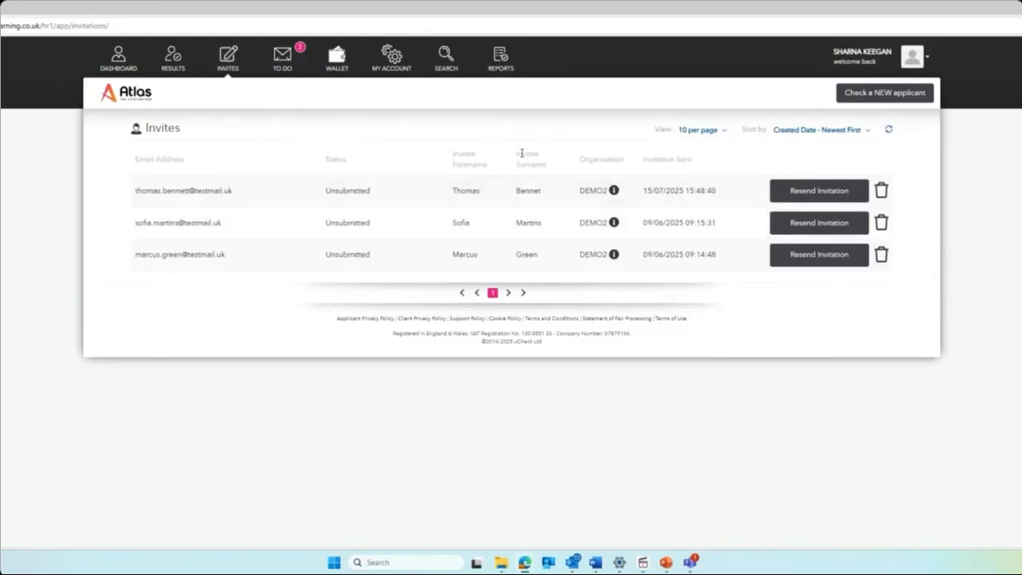
{"action": "left_click", "coordinate": [795, 196]}
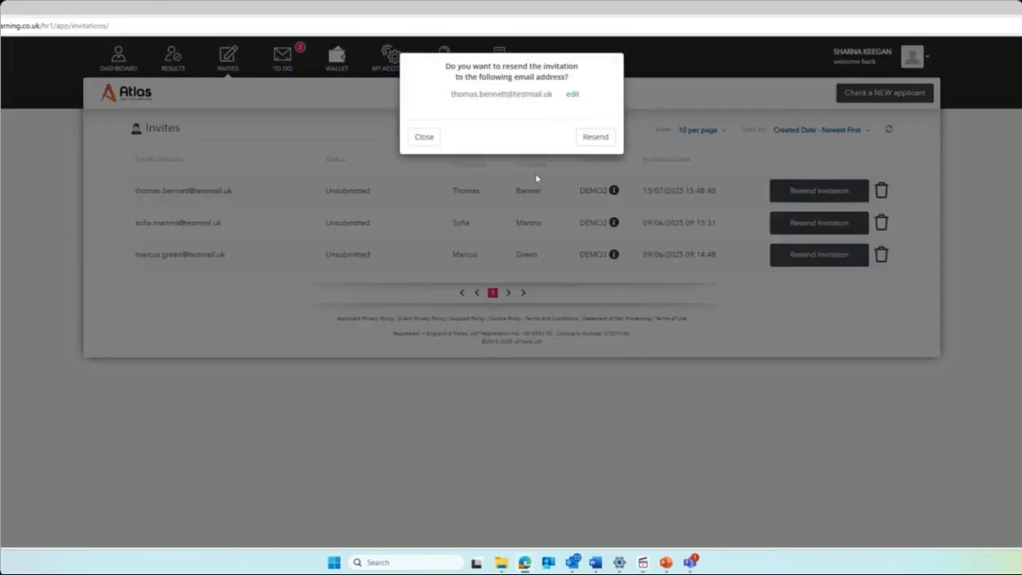
{"action": "left_click", "coordinate": [595, 138]}
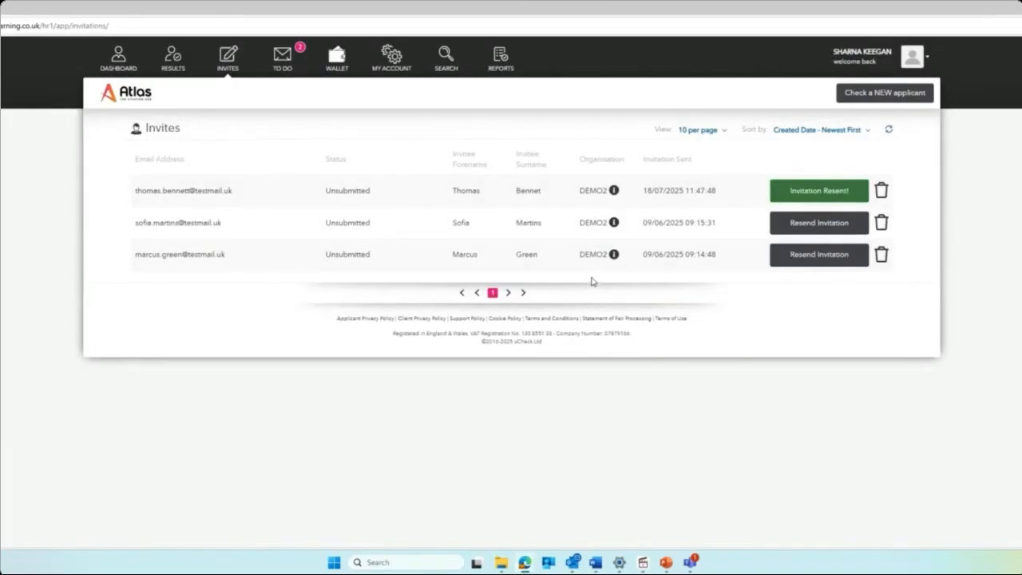
{"action": "left_click", "coordinate": [297, 54]}
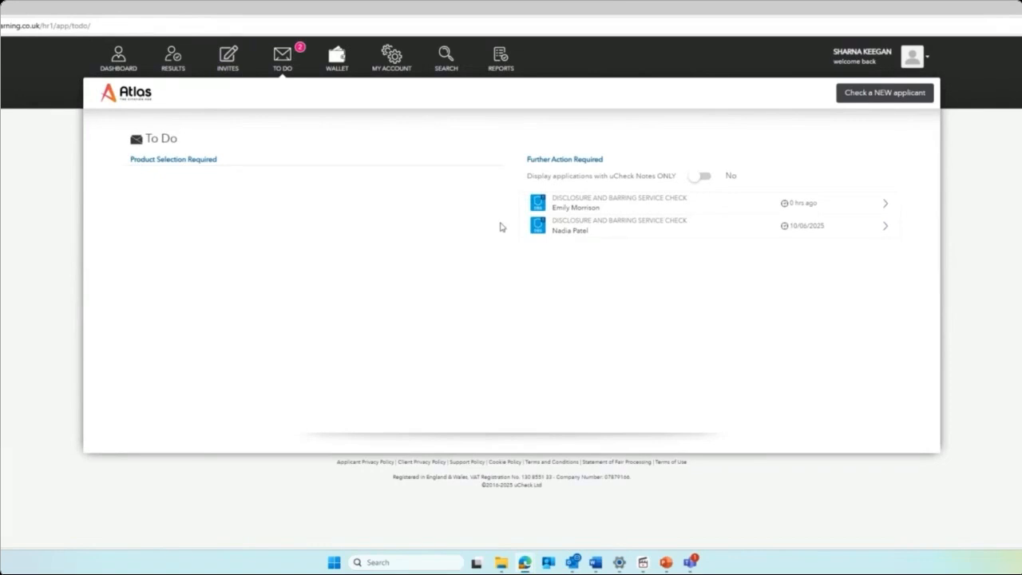
Open the second further-action applicant's Notes, begin a support message, then view the Wallet.
{"action": "left_click", "coordinate": [568, 229]}
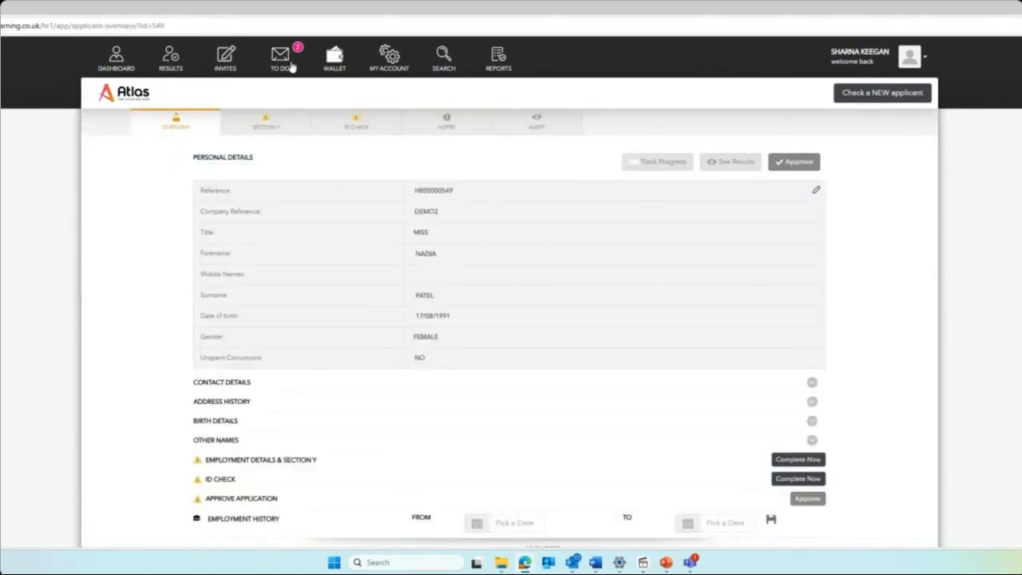
{"action": "left_click", "coordinate": [467, 127]}
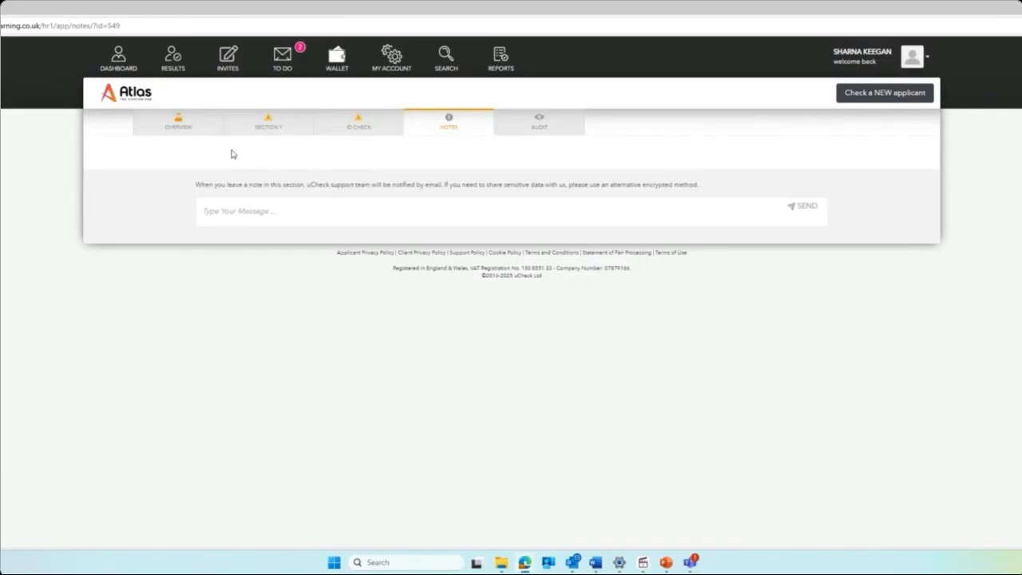
{"action": "left_click", "coordinate": [236, 210]}
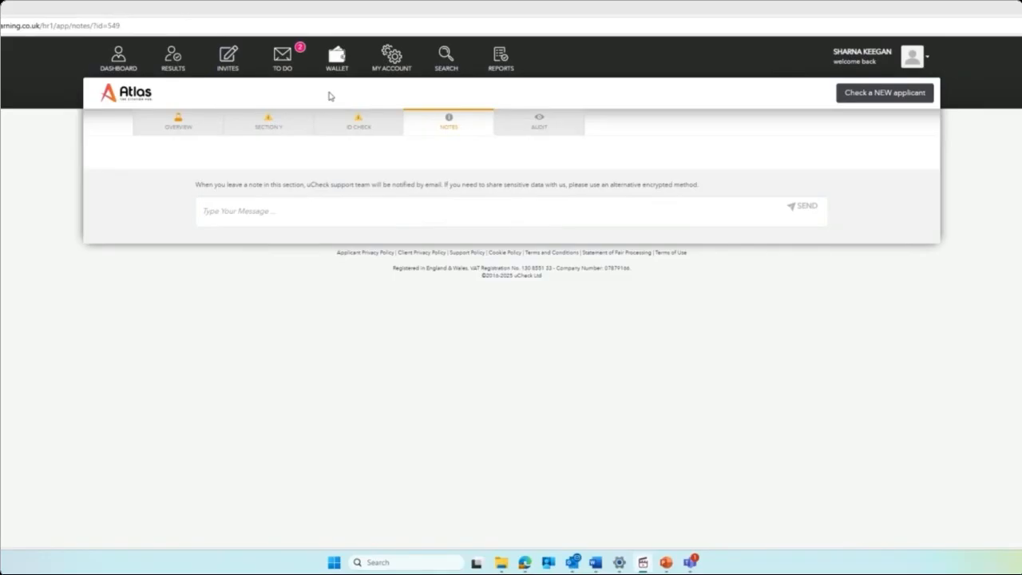
{"action": "left_click", "coordinate": [336, 60]}
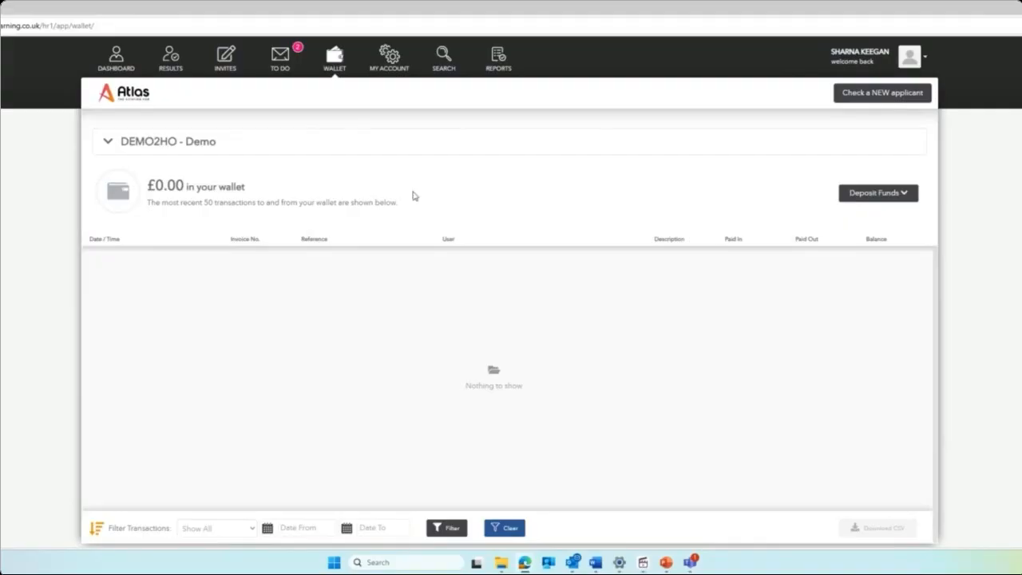
Look at the Deposit Funds by Credit Card form and close it.
{"action": "left_click", "coordinate": [883, 201]}
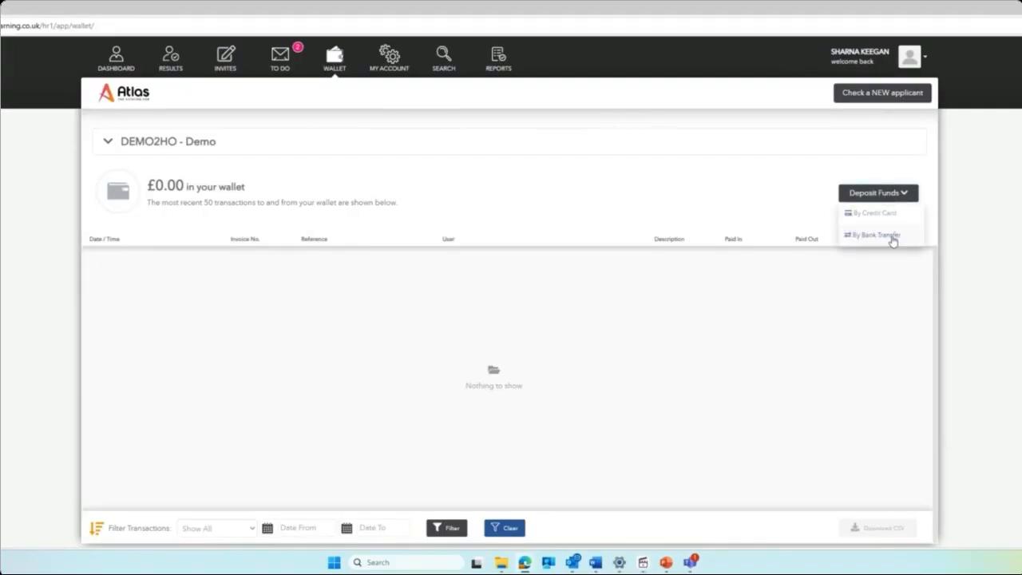
{"action": "left_click", "coordinate": [875, 213]}
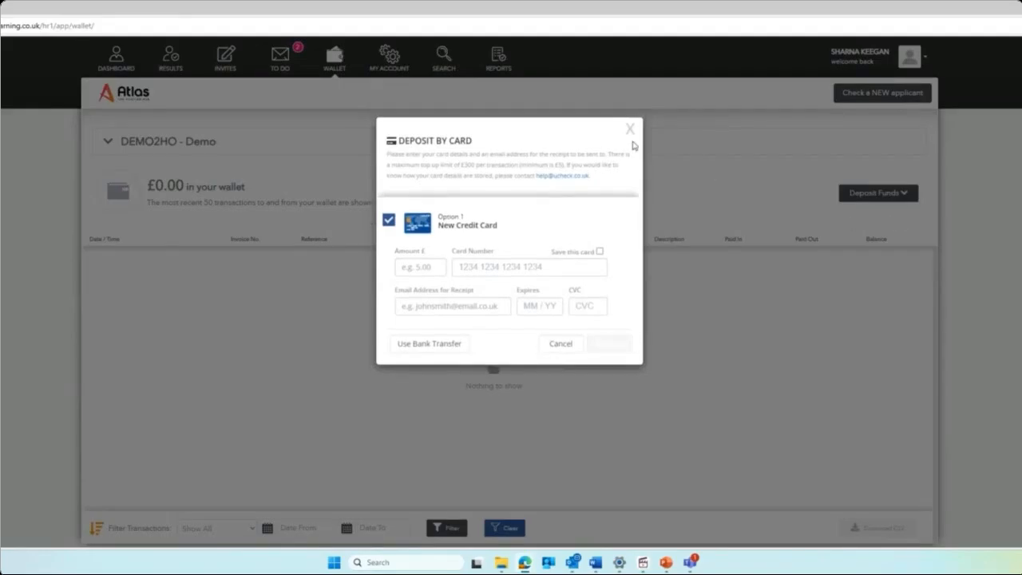
{"action": "left_click", "coordinate": [630, 130]}
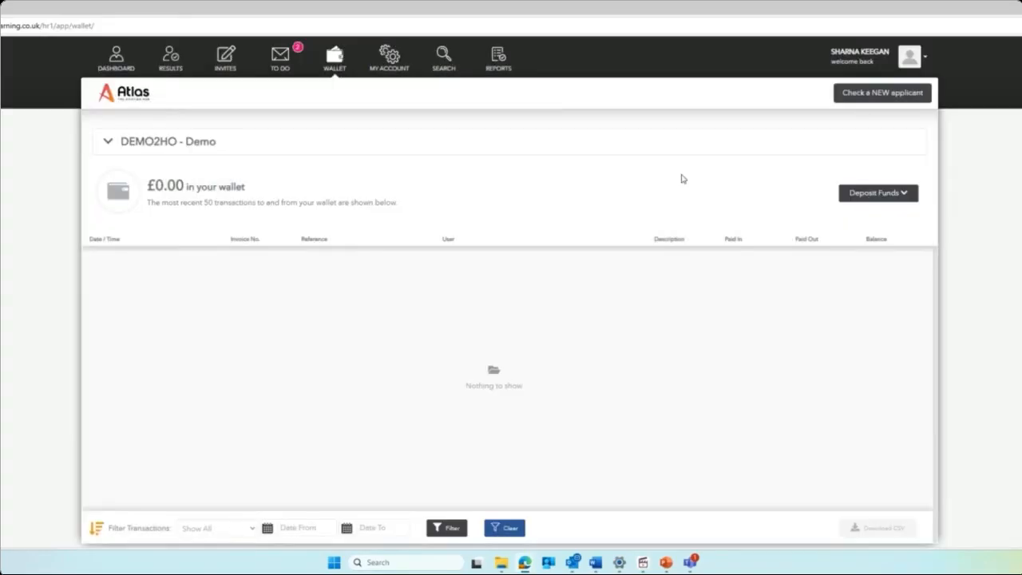
View the Deposit Funds by Bank Transfer payment details, then close them.
{"action": "left_click", "coordinate": [877, 193]}
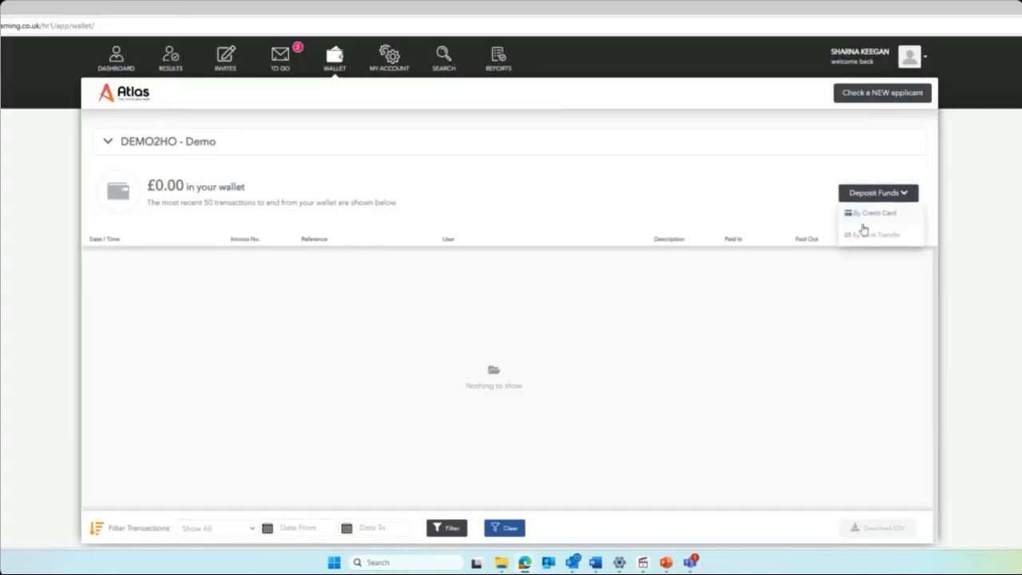
{"action": "left_click", "coordinate": [864, 234]}
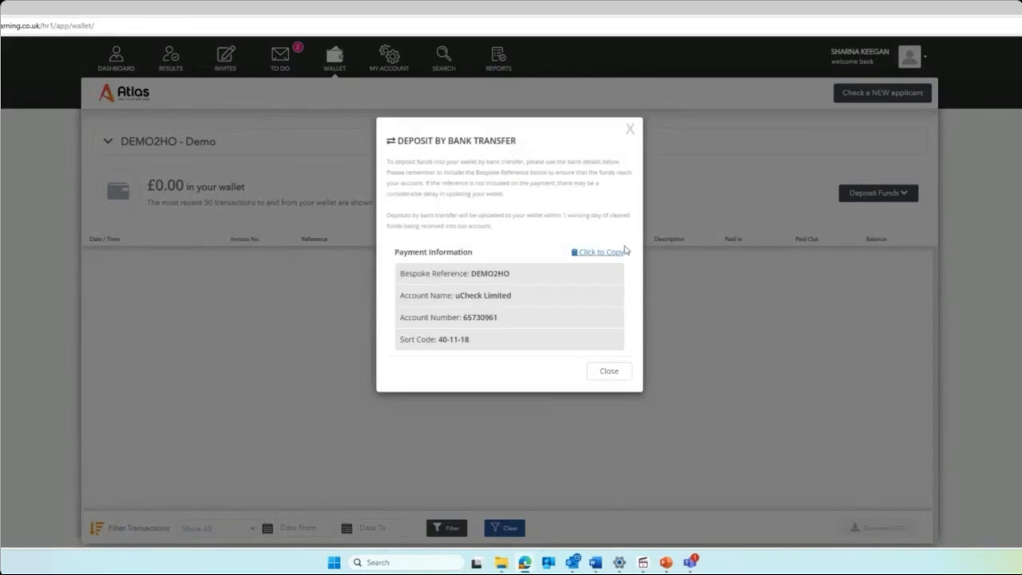
{"action": "left_click", "coordinate": [630, 132]}
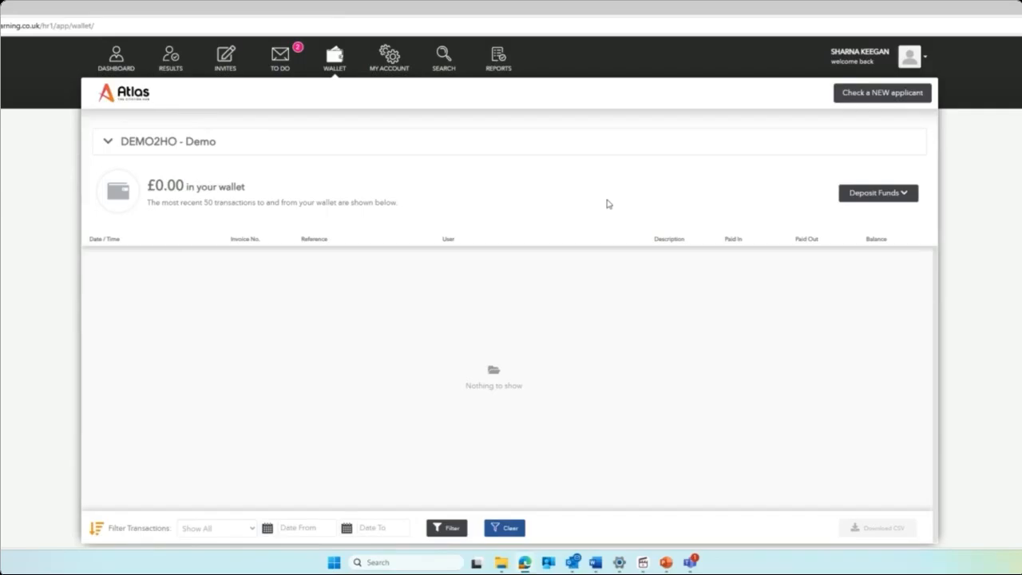
Cancel the Add New User form on My Account, leaving the charge unticked, then show Company Information.
{"action": "left_click", "coordinate": [387, 68]}
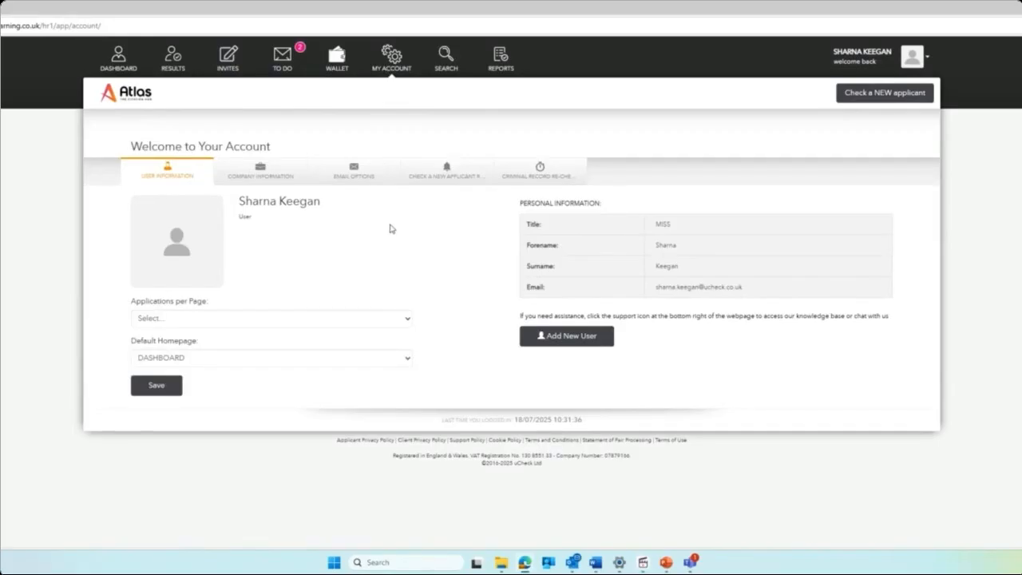
{"action": "left_click", "coordinate": [602, 342]}
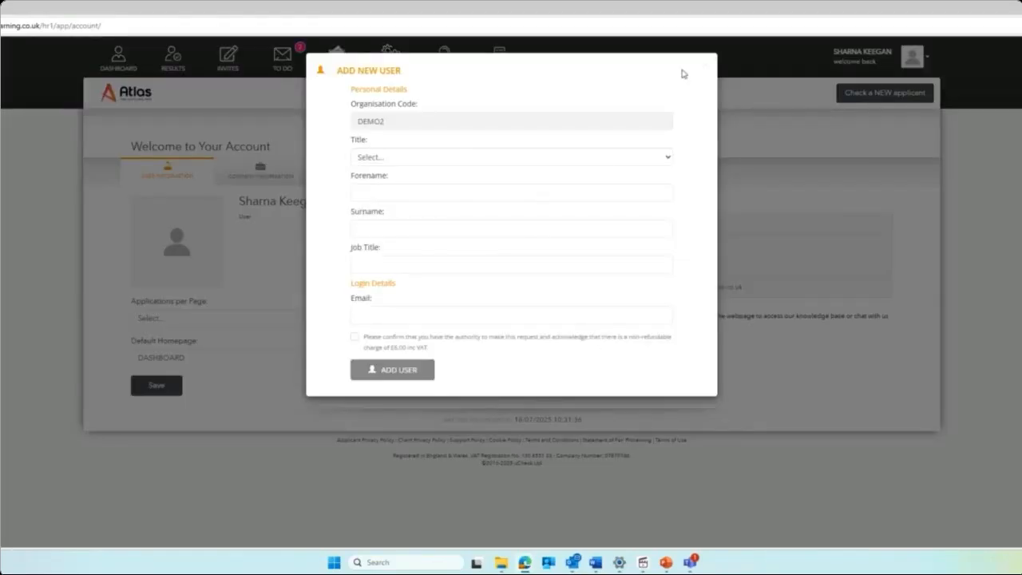
{"action": "left_click", "coordinate": [354, 337]}
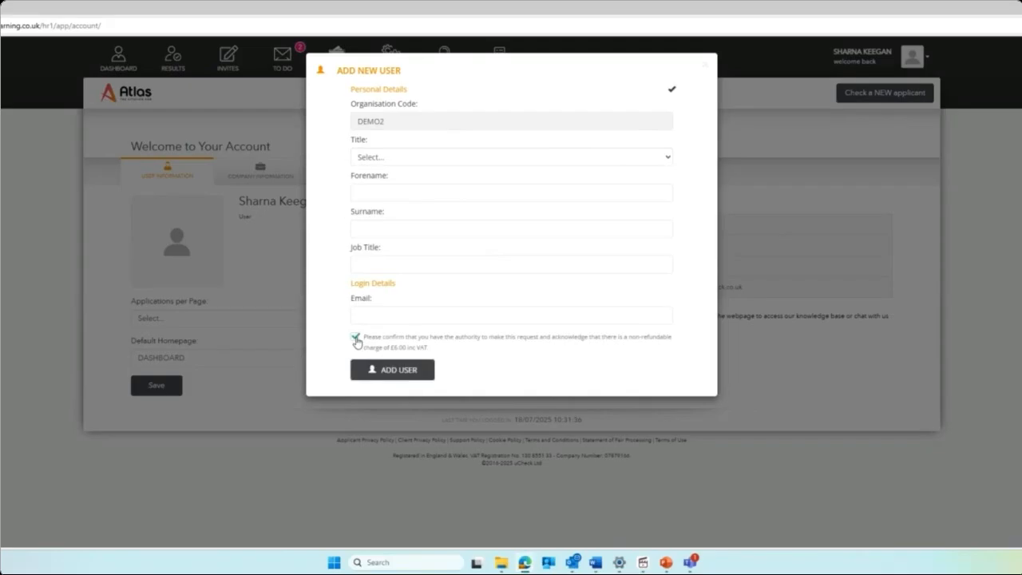
{"action": "left_click", "coordinate": [354, 339]}
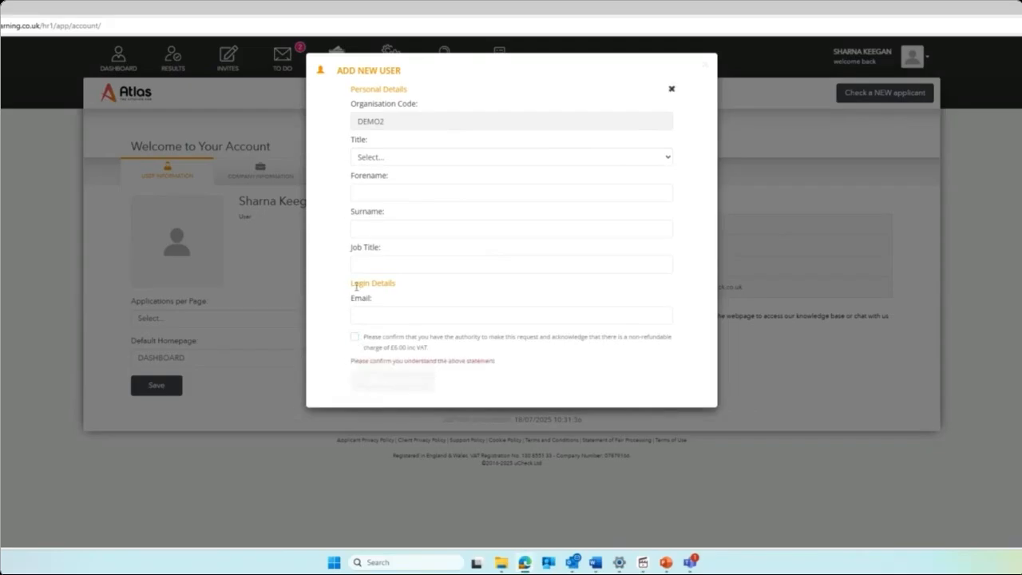
{"action": "left_click", "coordinate": [706, 70]}
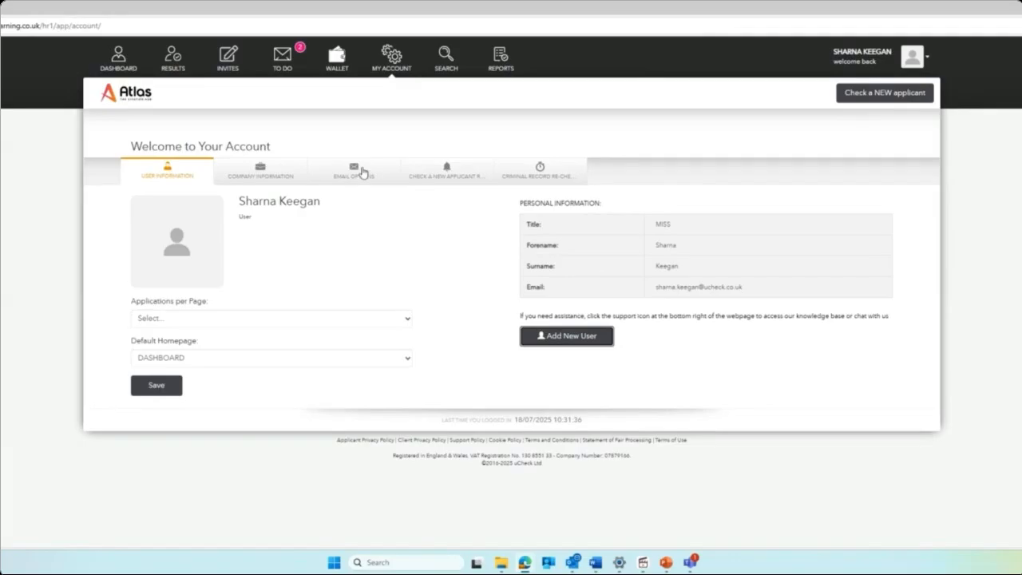
{"action": "left_click", "coordinate": [281, 171]}
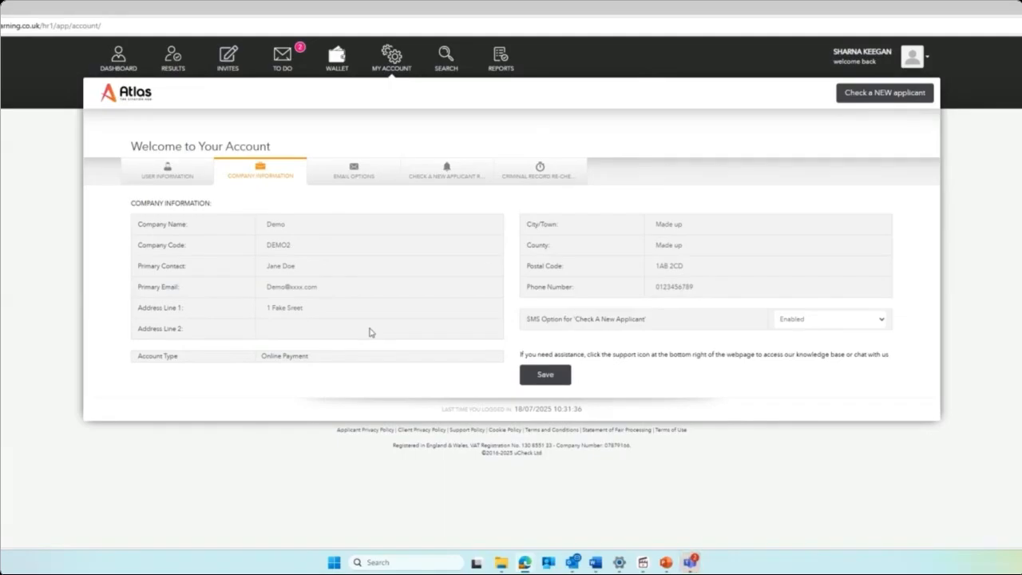
Turn off ISA Adult First Clear/Wait/Received, Ready for Payment, Right to Work Complete and Re-Check Reminder emails; save.
{"action": "left_click", "coordinate": [334, 170]}
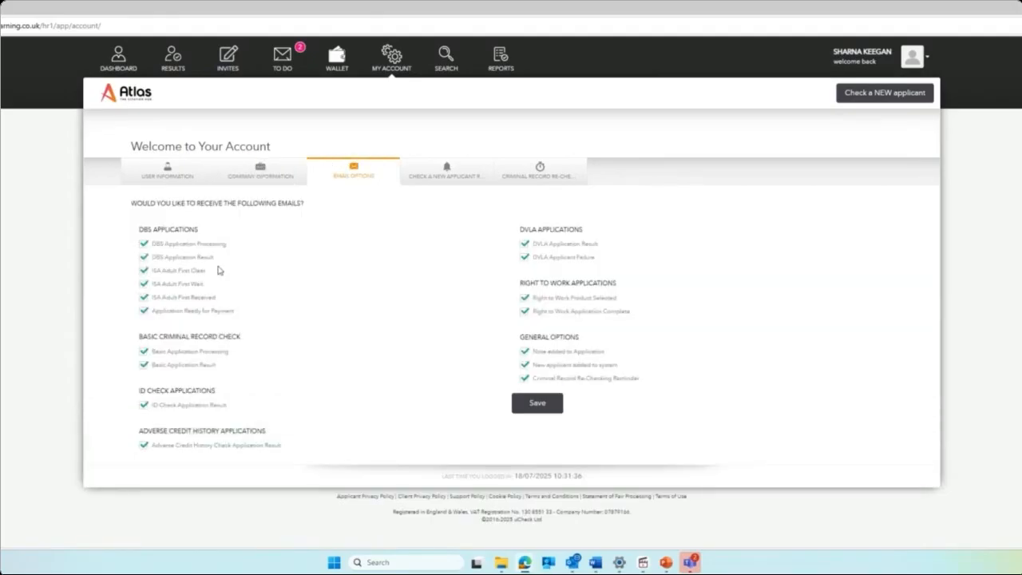
{"action": "left_click", "coordinate": [143, 272]}
{"action": "left_click", "coordinate": [143, 283]}
{"action": "left_click", "coordinate": [143, 297]}
{"action": "left_click", "coordinate": [144, 311]}
{"action": "left_click", "coordinate": [525, 379]}
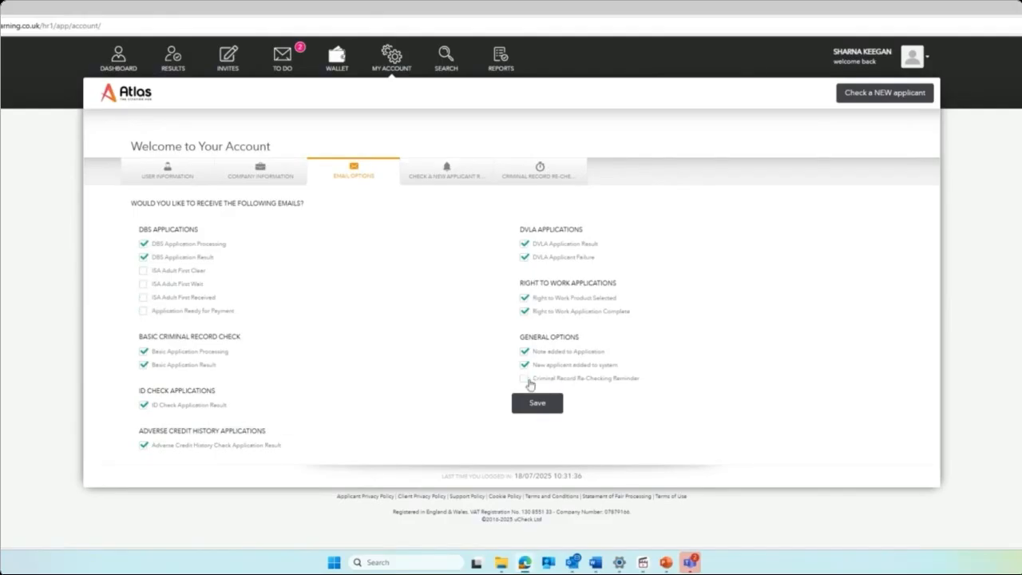
{"action": "left_click", "coordinate": [524, 312]}
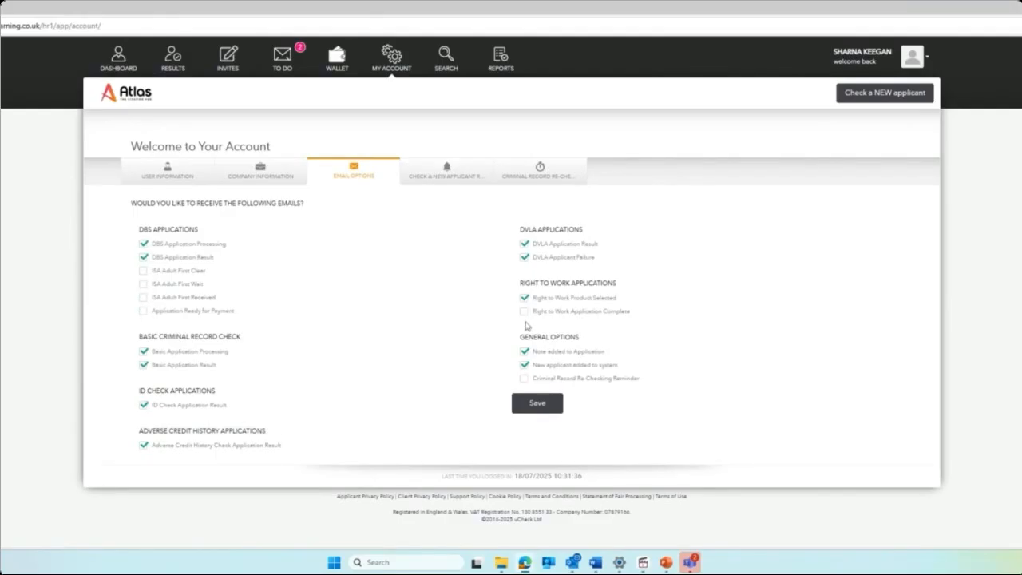
{"action": "left_click", "coordinate": [533, 403]}
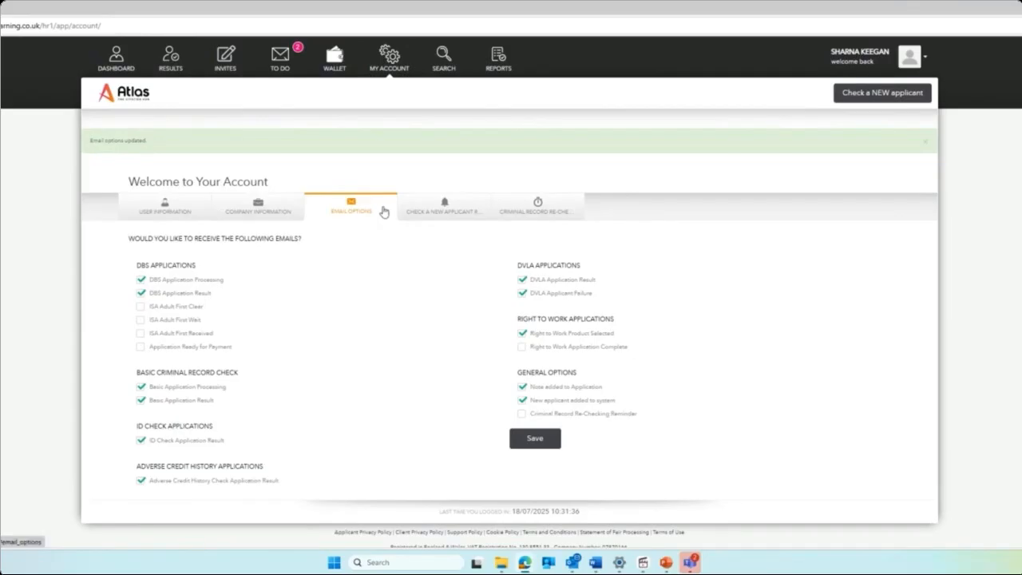
Under Check a New Applicant, enable Reminder 1 at 2 days and Reminder 2 at 7 days, then save.
{"action": "left_click", "coordinate": [457, 212]}
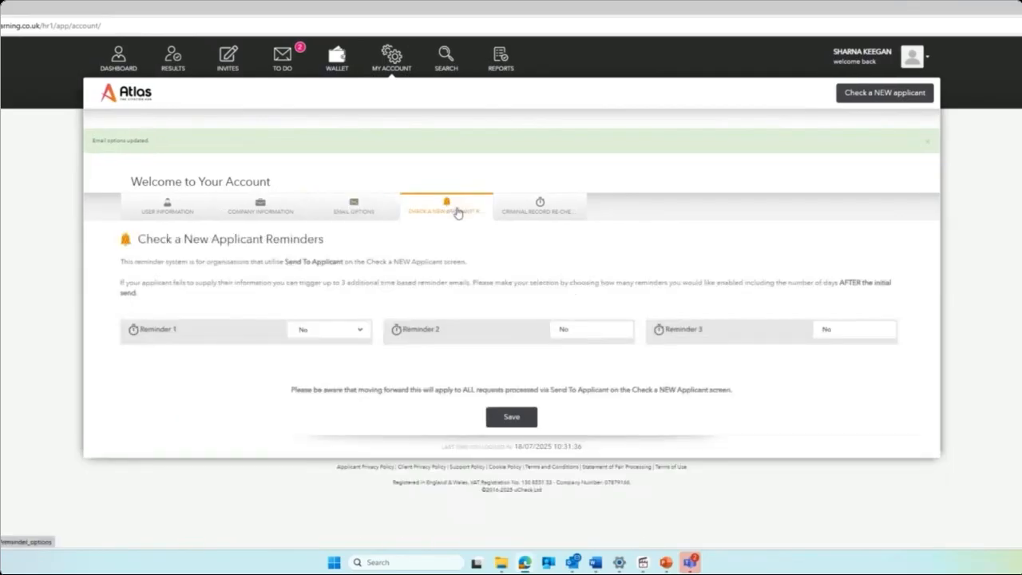
{"action": "left_click", "coordinate": [339, 334]}
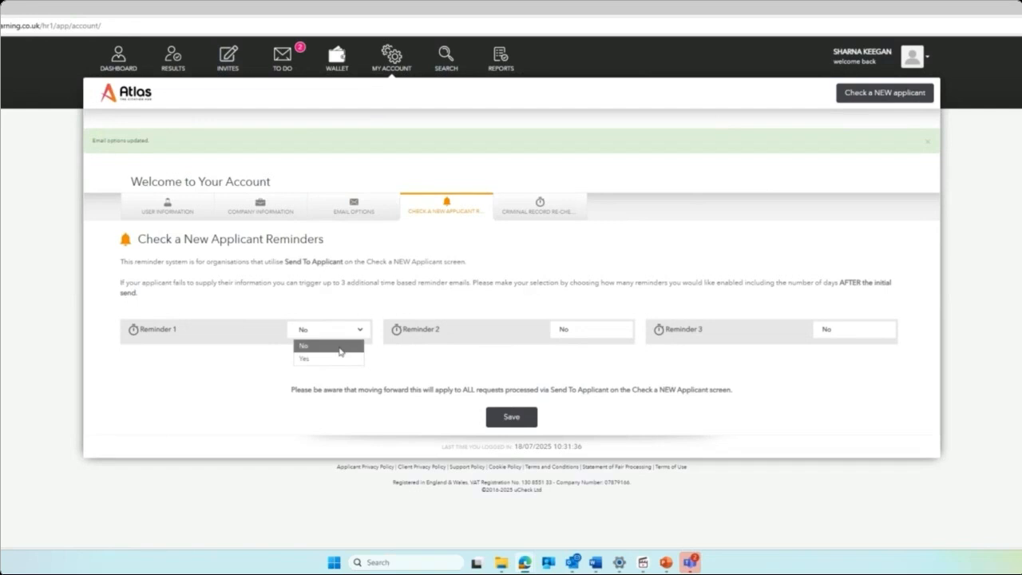
{"action": "left_click", "coordinate": [340, 358]}
{"action": "left_click", "coordinate": [341, 355]}
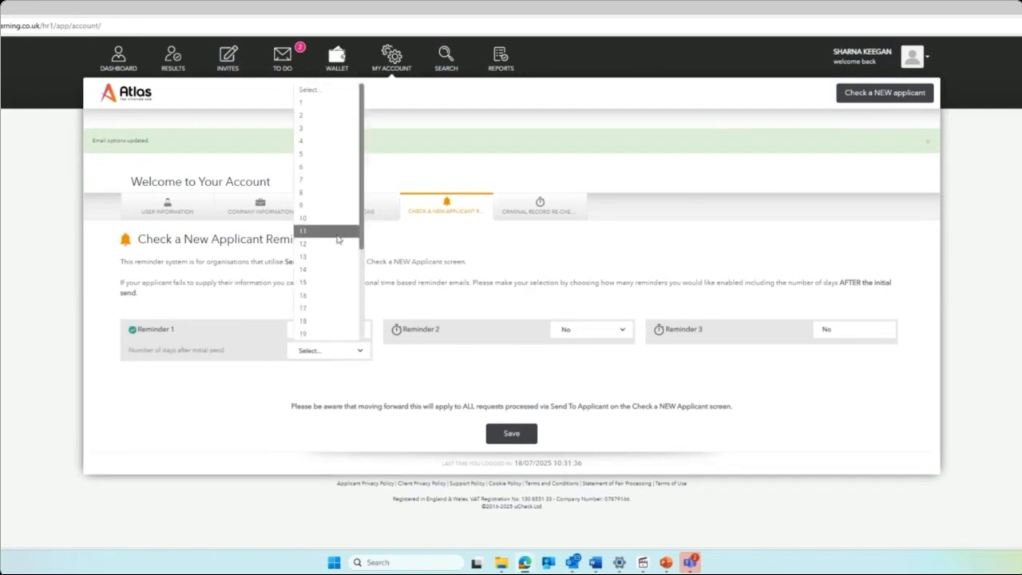
{"action": "left_click", "coordinate": [337, 116]}
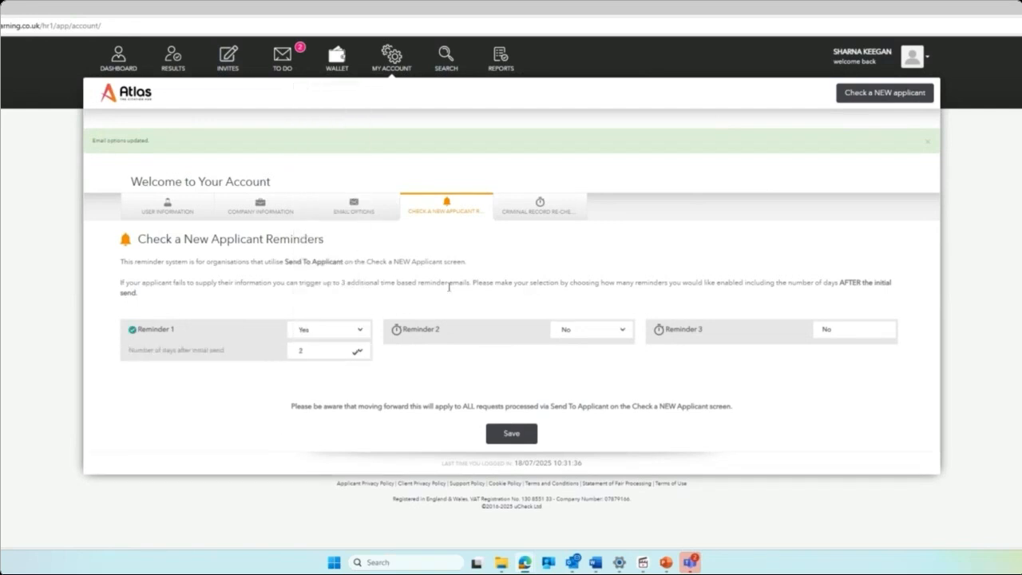
{"action": "left_click", "coordinate": [589, 338]}
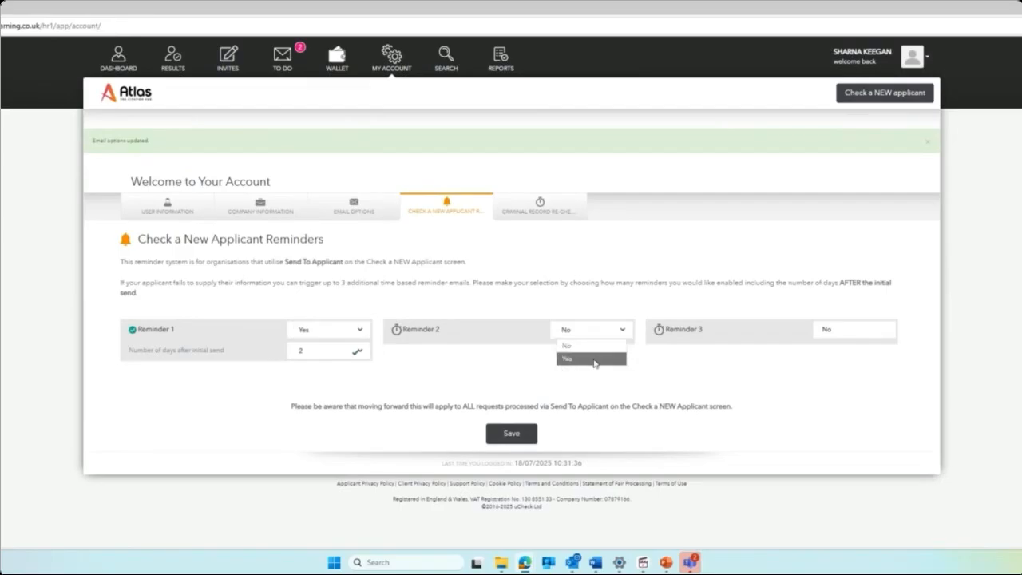
{"action": "left_click", "coordinate": [593, 360]}
{"action": "left_click", "coordinate": [589, 352]}
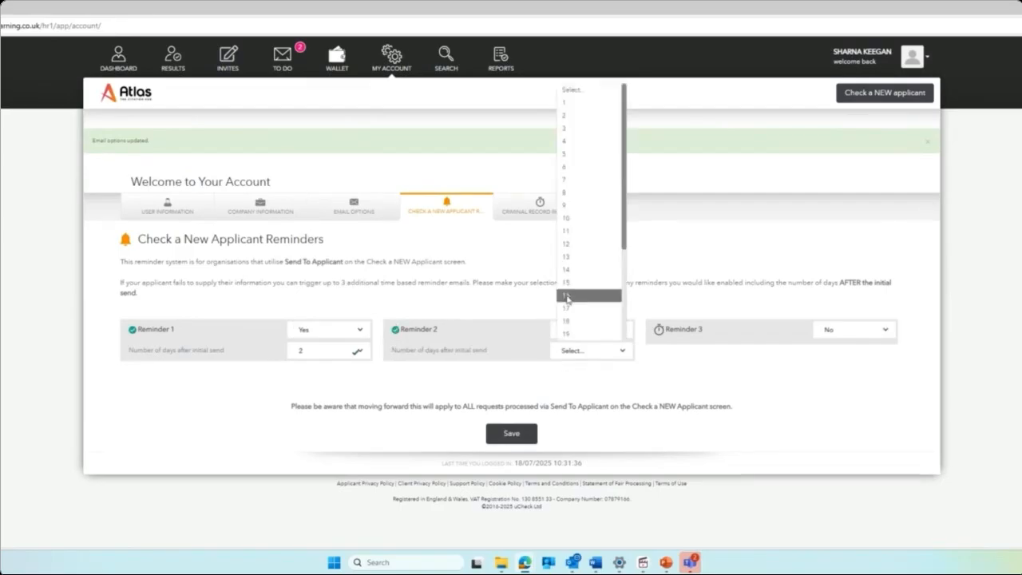
{"action": "left_click", "coordinate": [562, 179]}
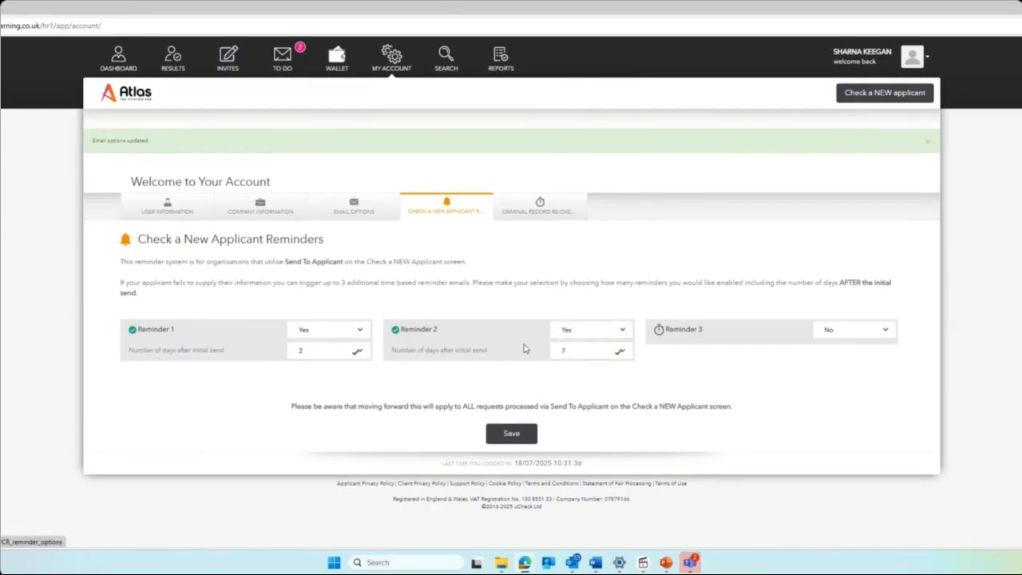
{"action": "left_click", "coordinate": [515, 432]}
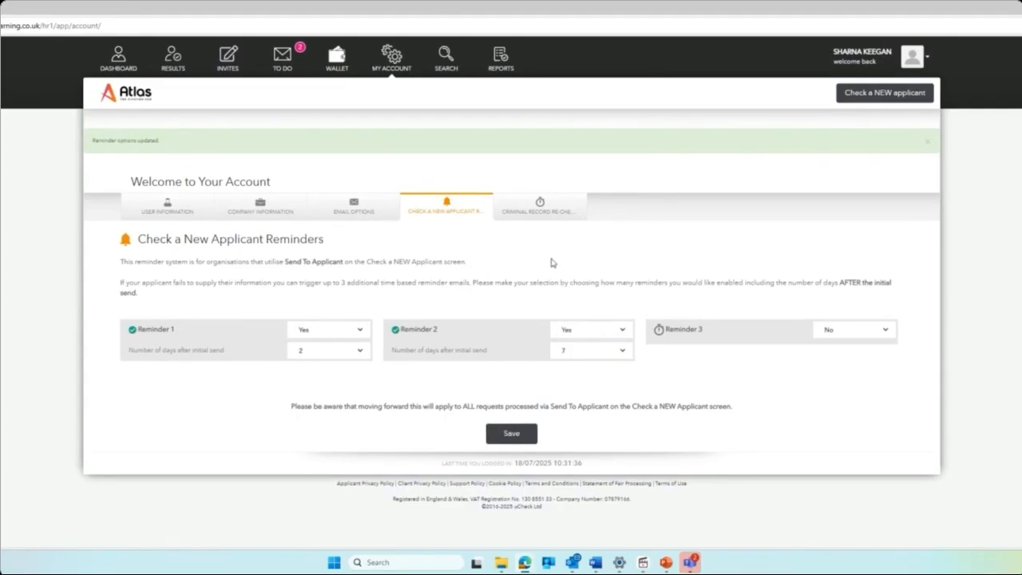
Turn on the first criminal record re-check reminder at 30 months.
{"action": "left_click", "coordinate": [542, 224]}
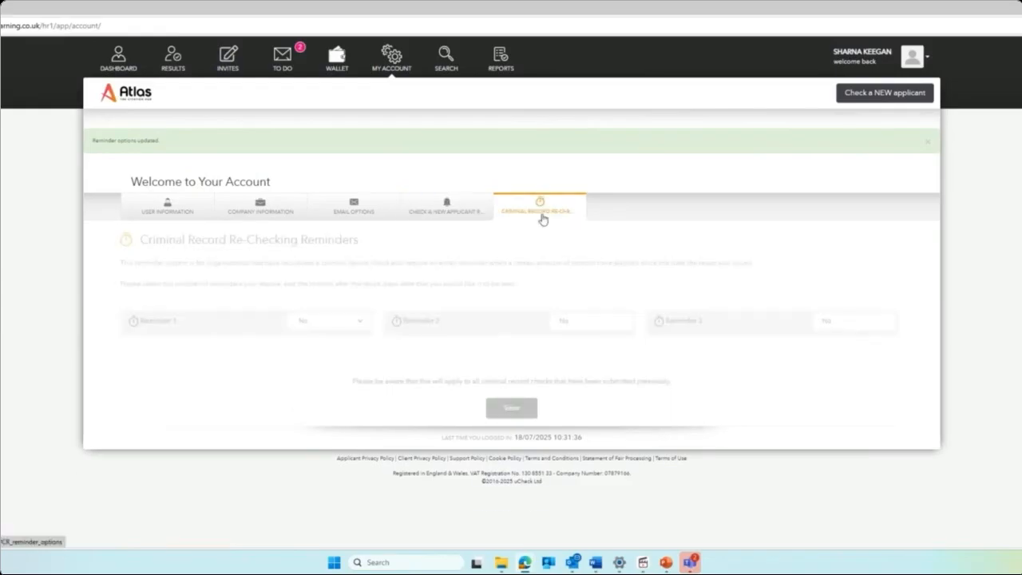
{"action": "left_click", "coordinate": [359, 318]}
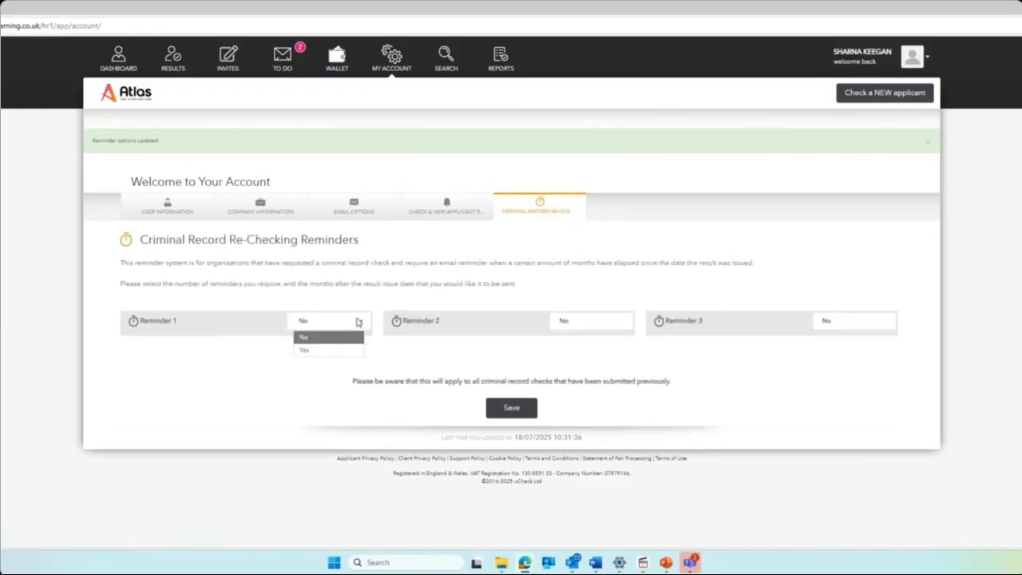
{"action": "left_click", "coordinate": [352, 350]}
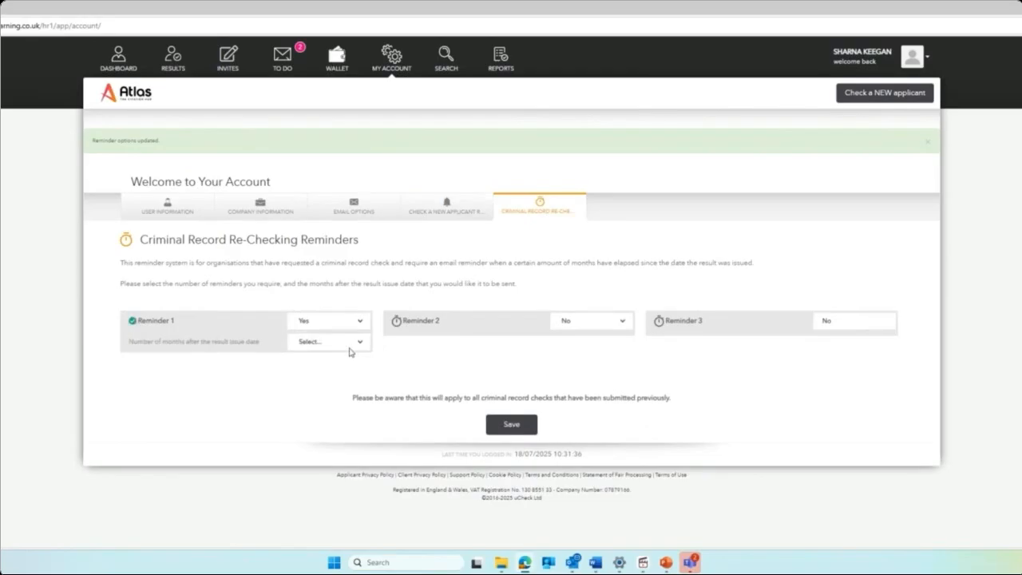
{"action": "left_click", "coordinate": [352, 350]}
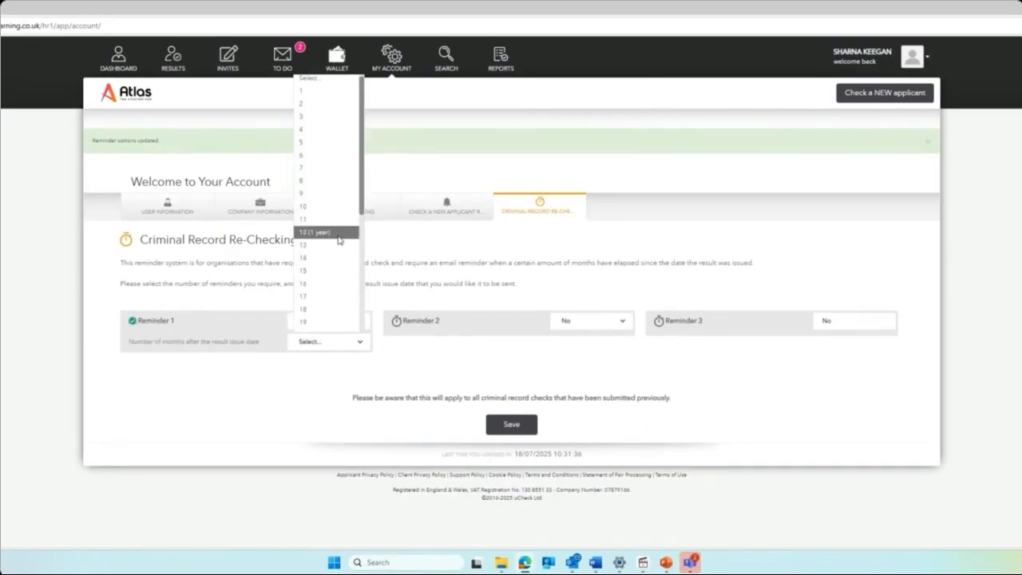
{"action": "scroll", "coordinate": [338, 239], "scroll_direction": "down", "scroll_amount": 3}
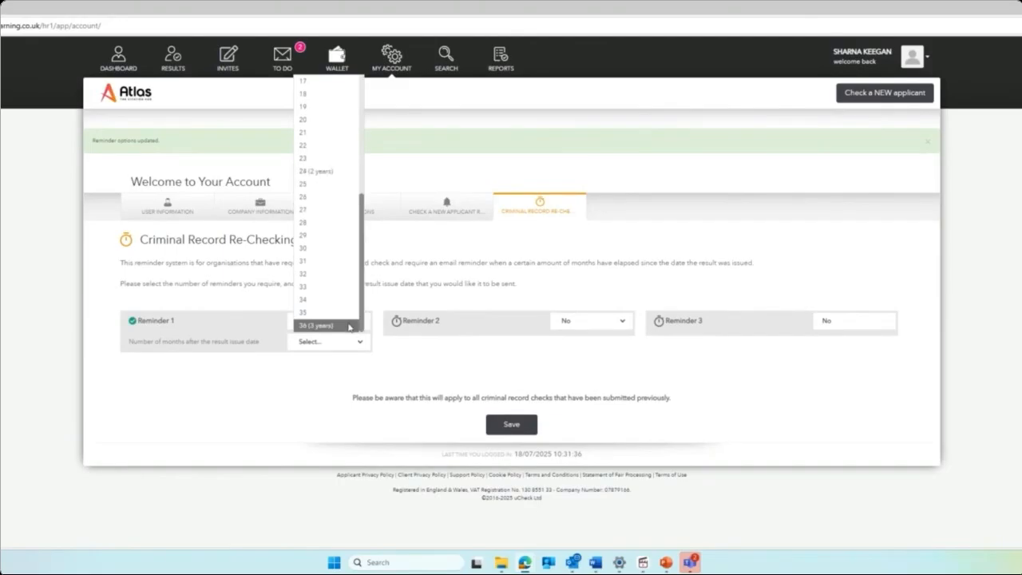
{"action": "left_click", "coordinate": [335, 248]}
Turn on the second re-check reminder at 33 months and save the reminder settings.
{"action": "left_click", "coordinate": [591, 320]}
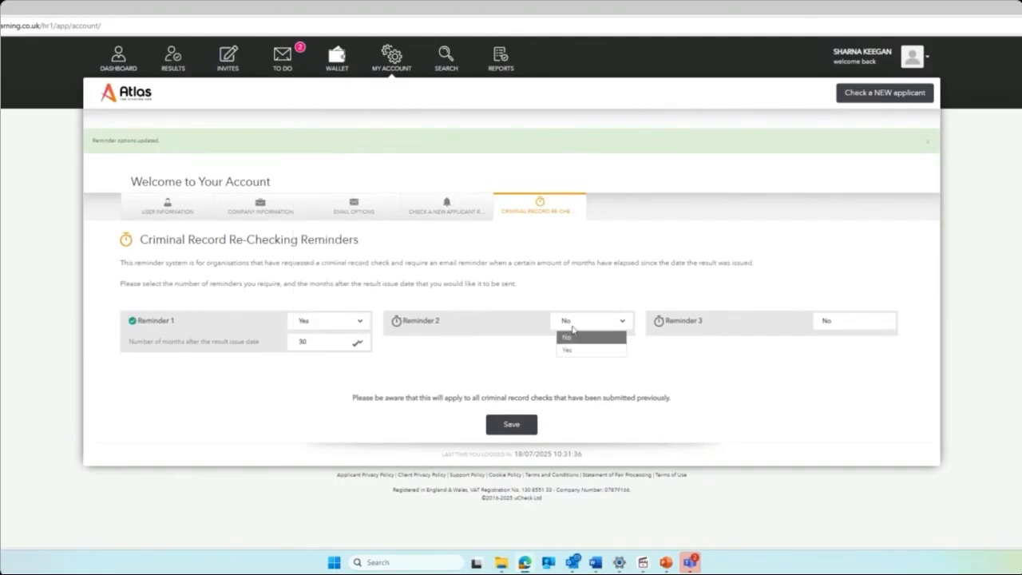
{"action": "left_click", "coordinate": [582, 348]}
{"action": "left_click", "coordinate": [582, 342]}
{"action": "scroll", "coordinate": [599, 280], "scroll_direction": "down", "scroll_amount": 5}
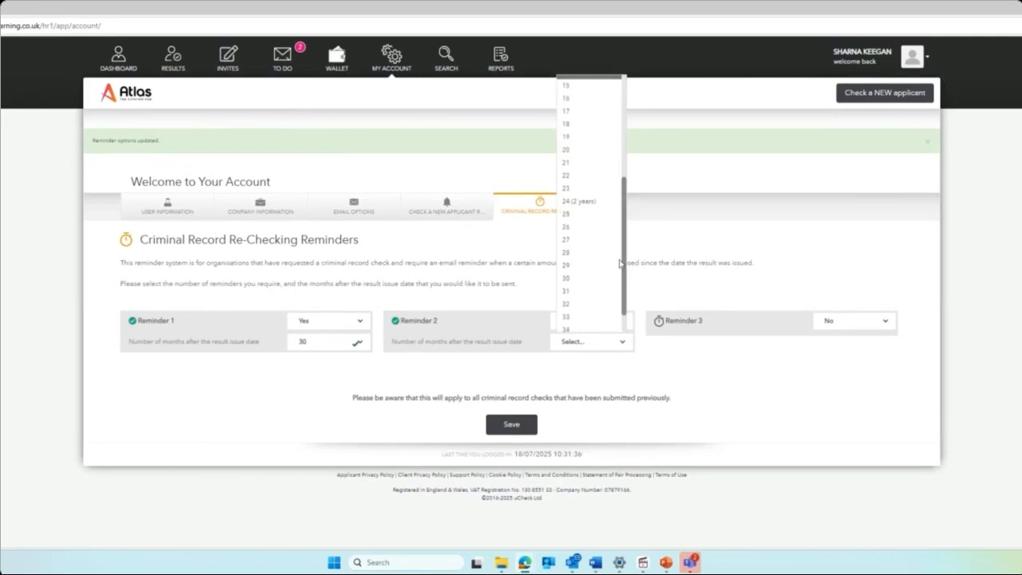
{"action": "left_click", "coordinate": [599, 286]}
{"action": "left_click", "coordinate": [512, 423]}
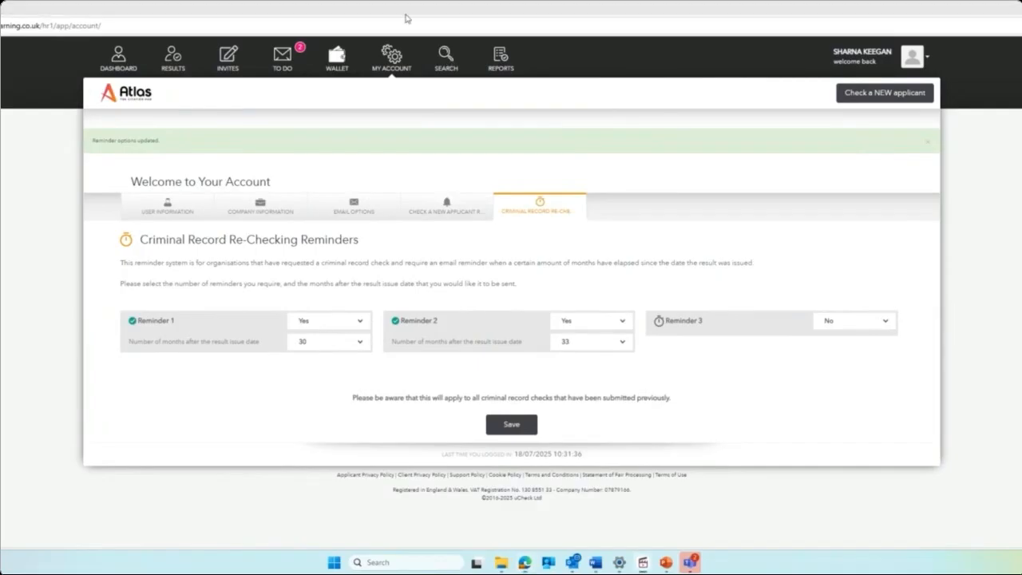
{"action": "left_click", "coordinate": [449, 59]}
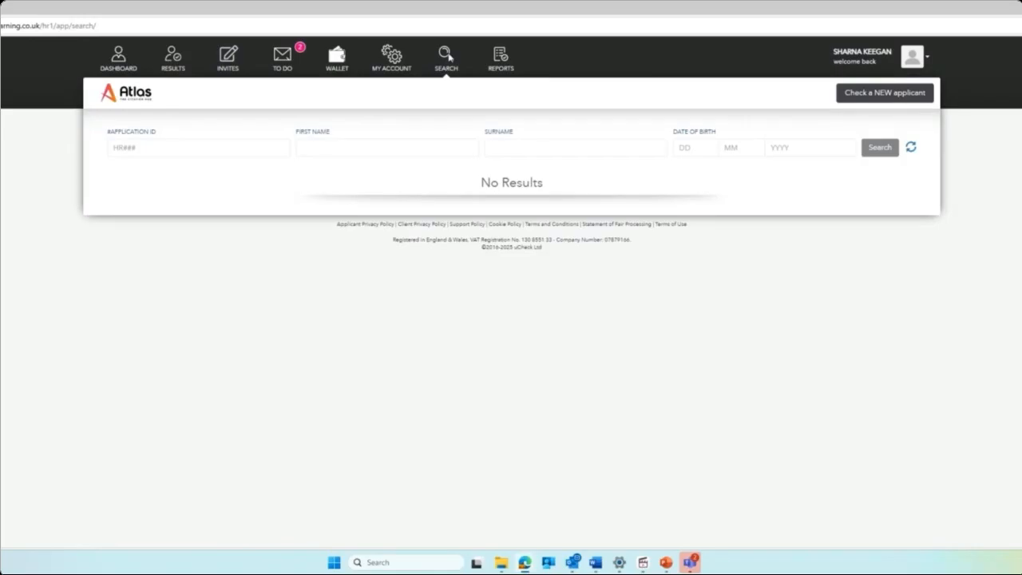
Enter the applicant's surname in the Surname field and search, then go back to the Dashboard.
{"action": "left_click", "coordinate": [525, 148]}
{"action": "type", "text": "MORRISON"}
{"action": "key", "text": "Return"}
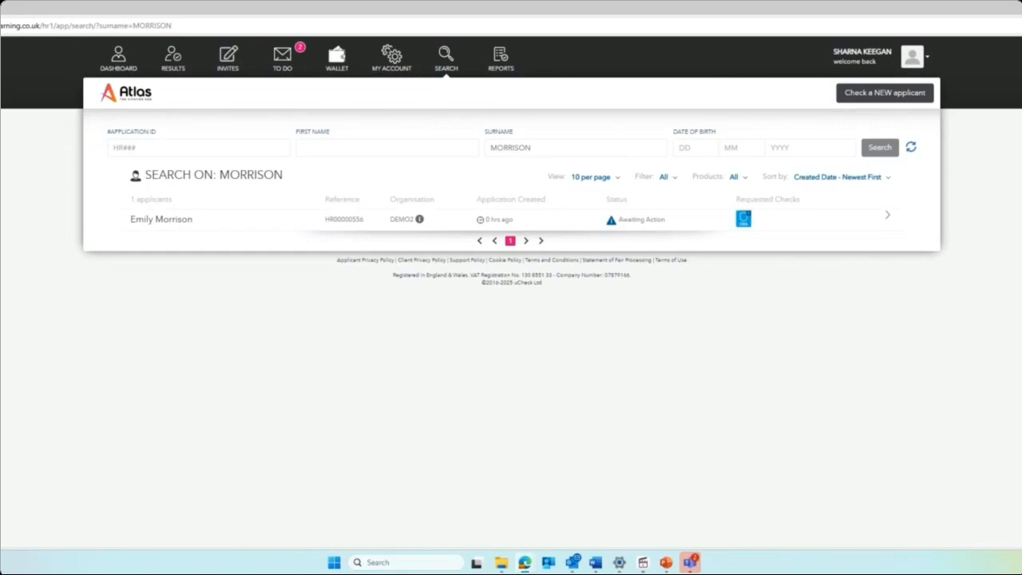
{"action": "left_click", "coordinate": [128, 53]}
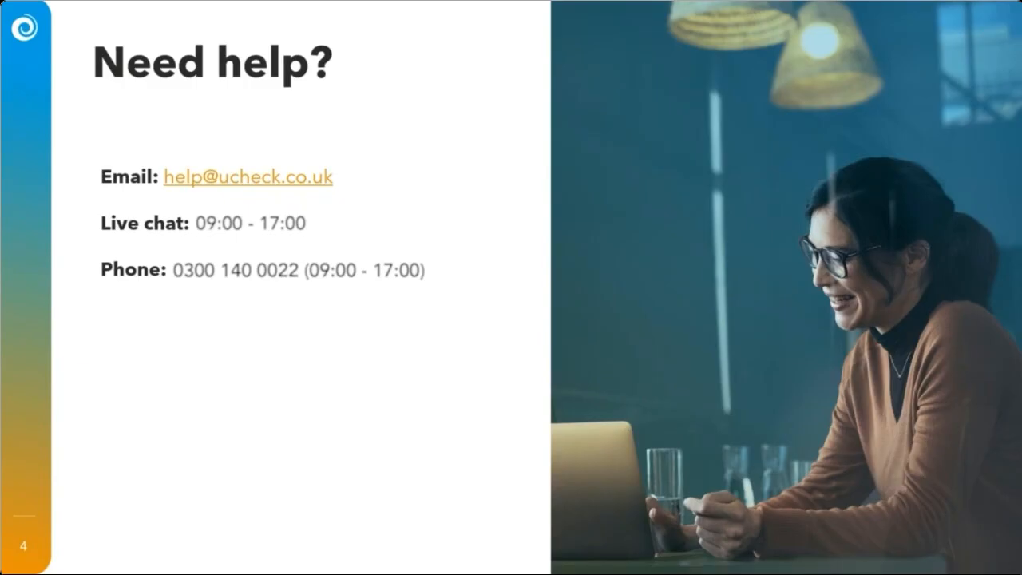
Step back one slide to slide 3, Questions.
{"action": "key", "text": "Left"}
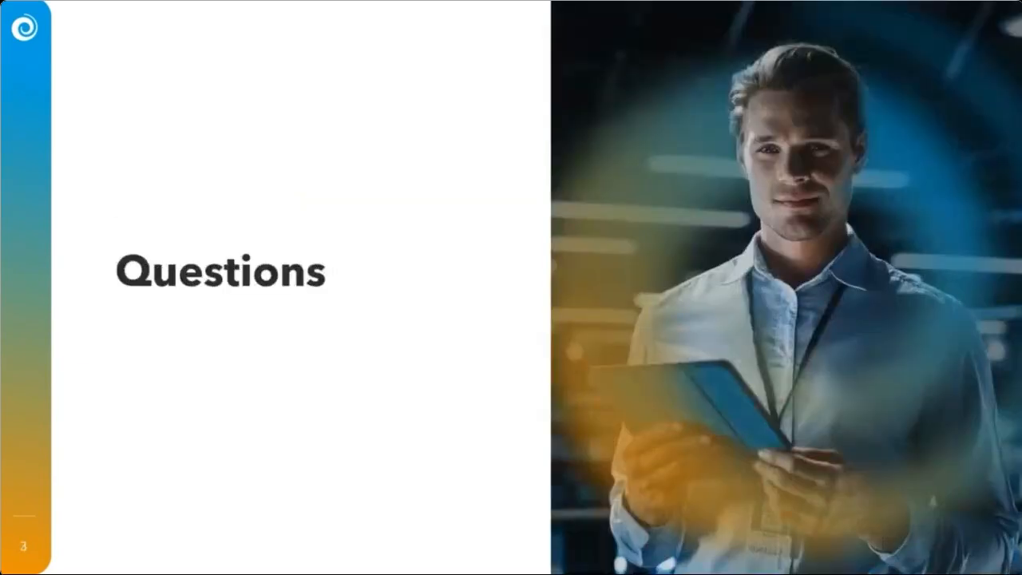